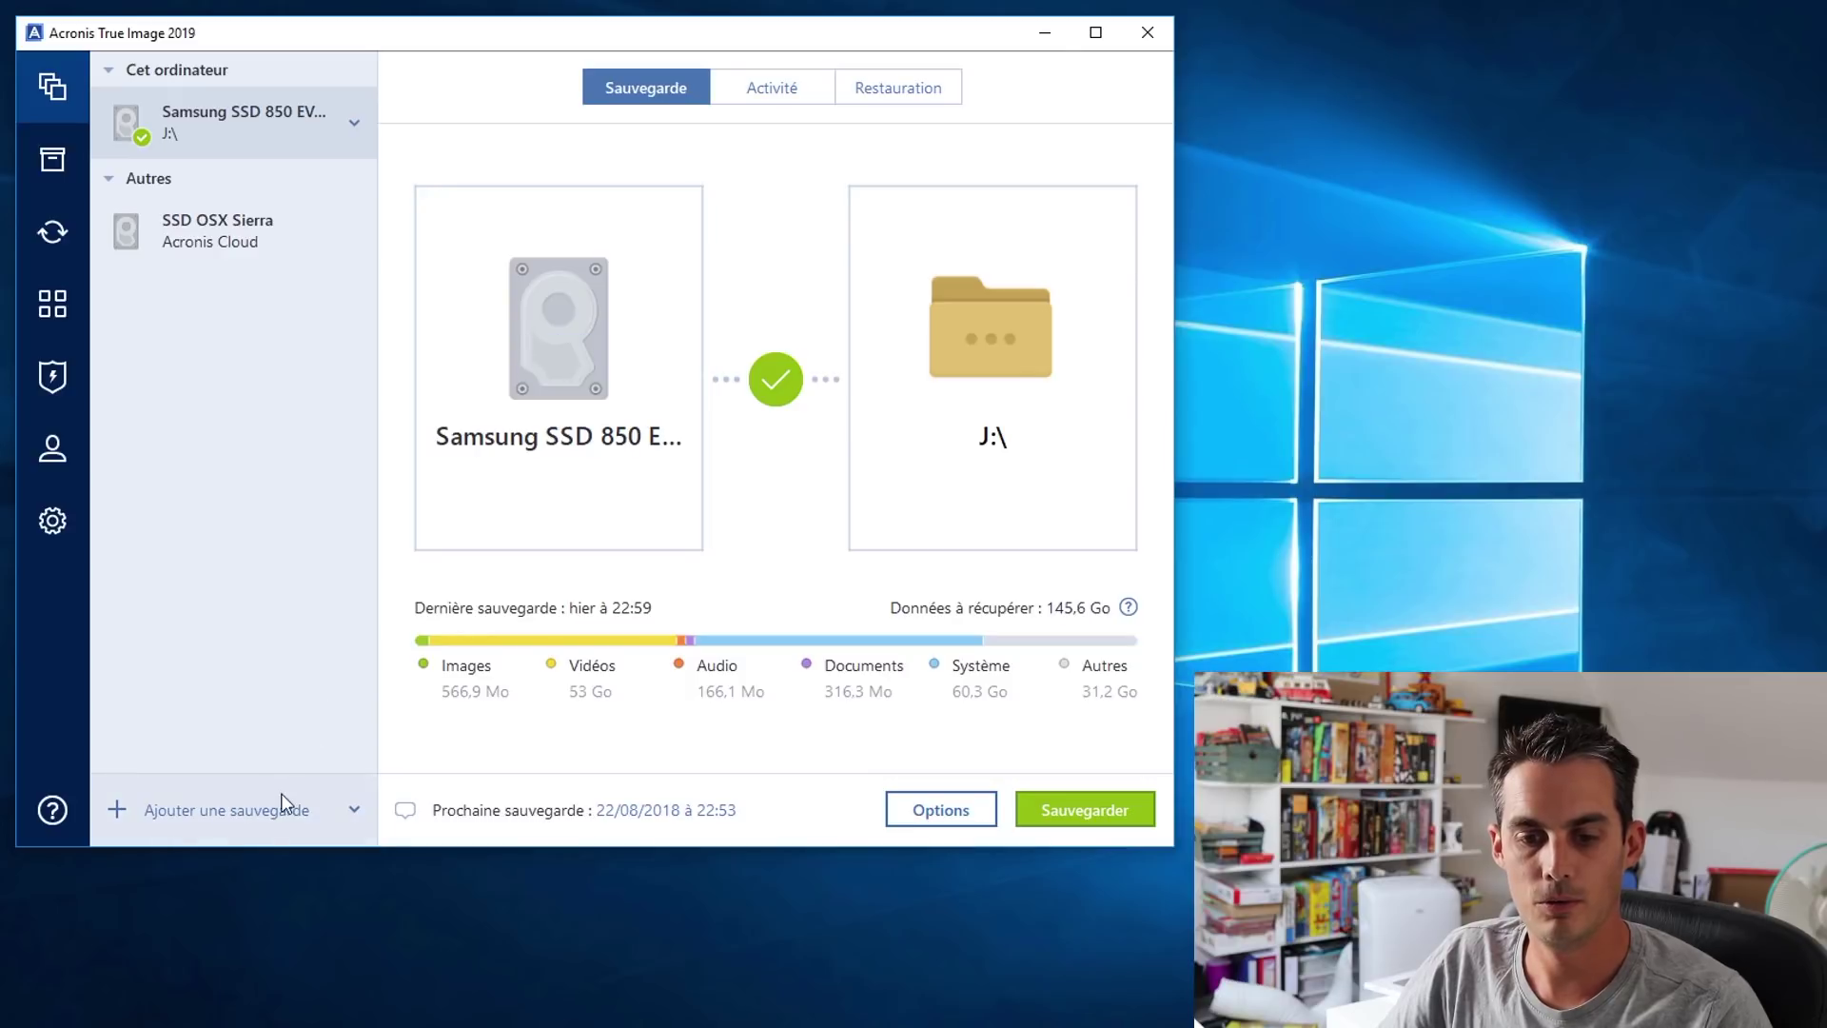
# - Add a new backup and check the available drives, including Backup (E:), in File Explorer
pyautogui.click(275, 809)
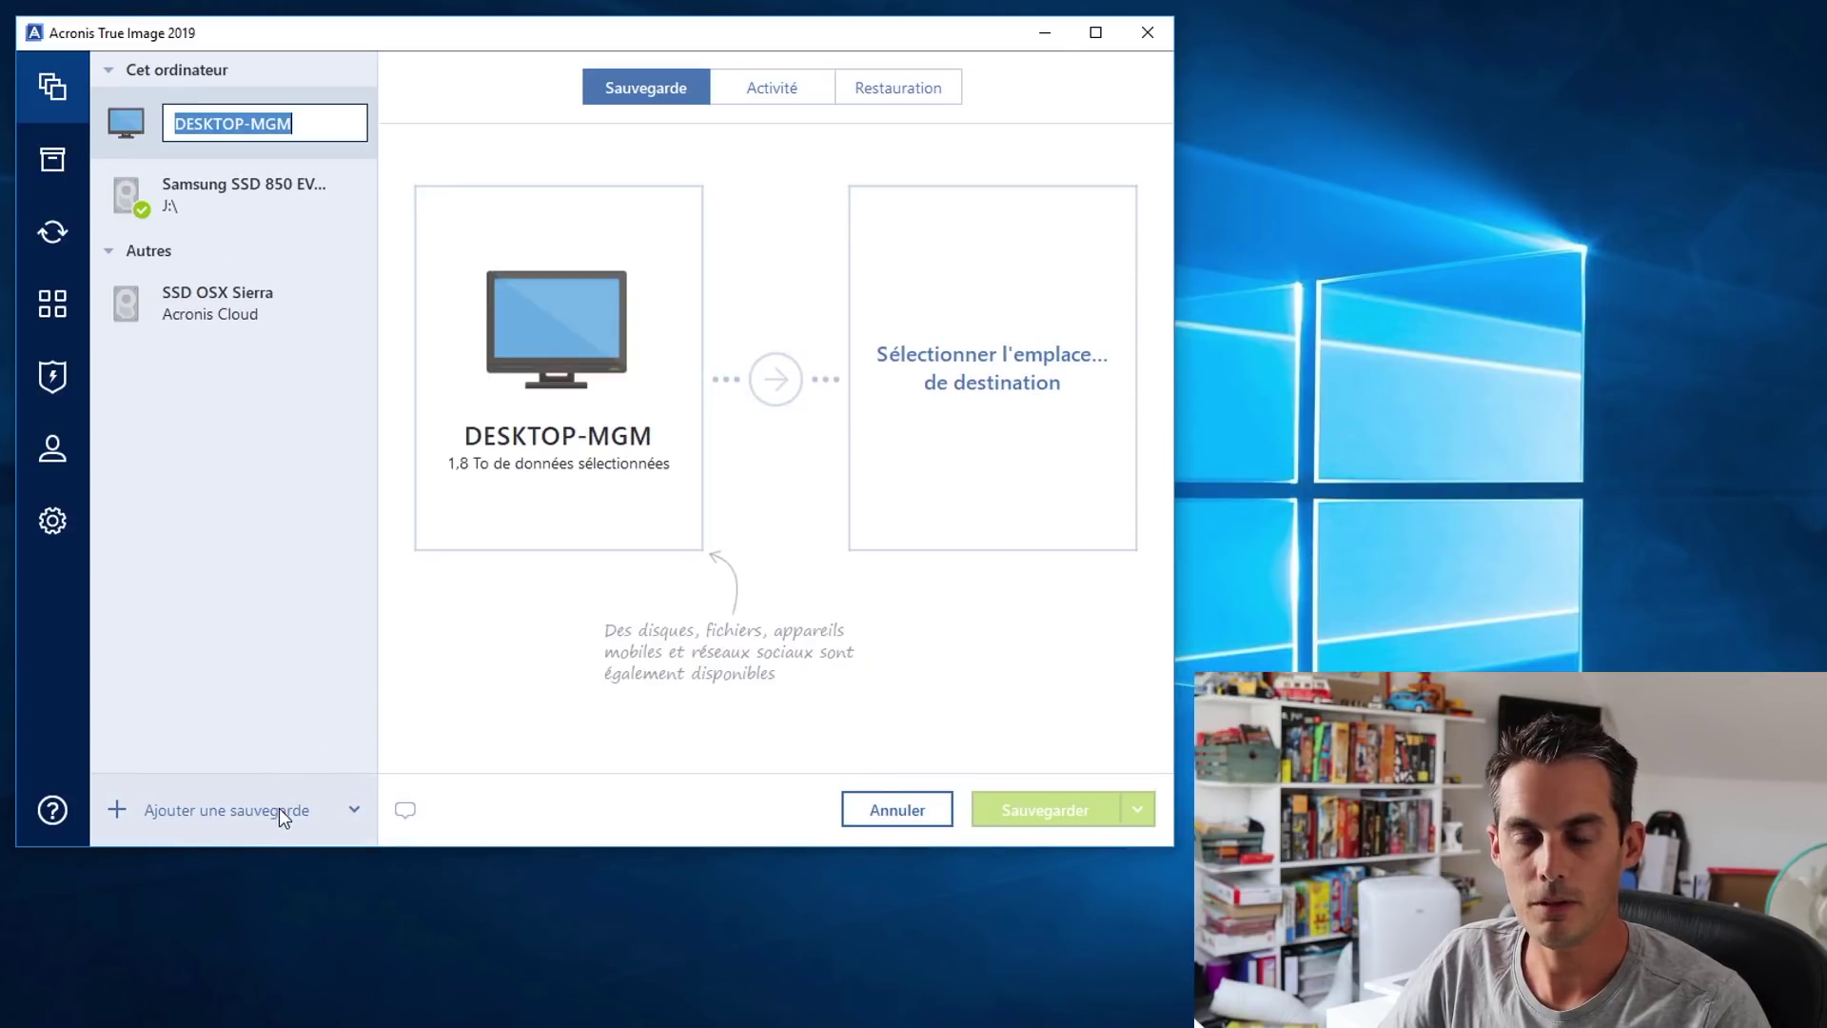
pyautogui.press('super+e')
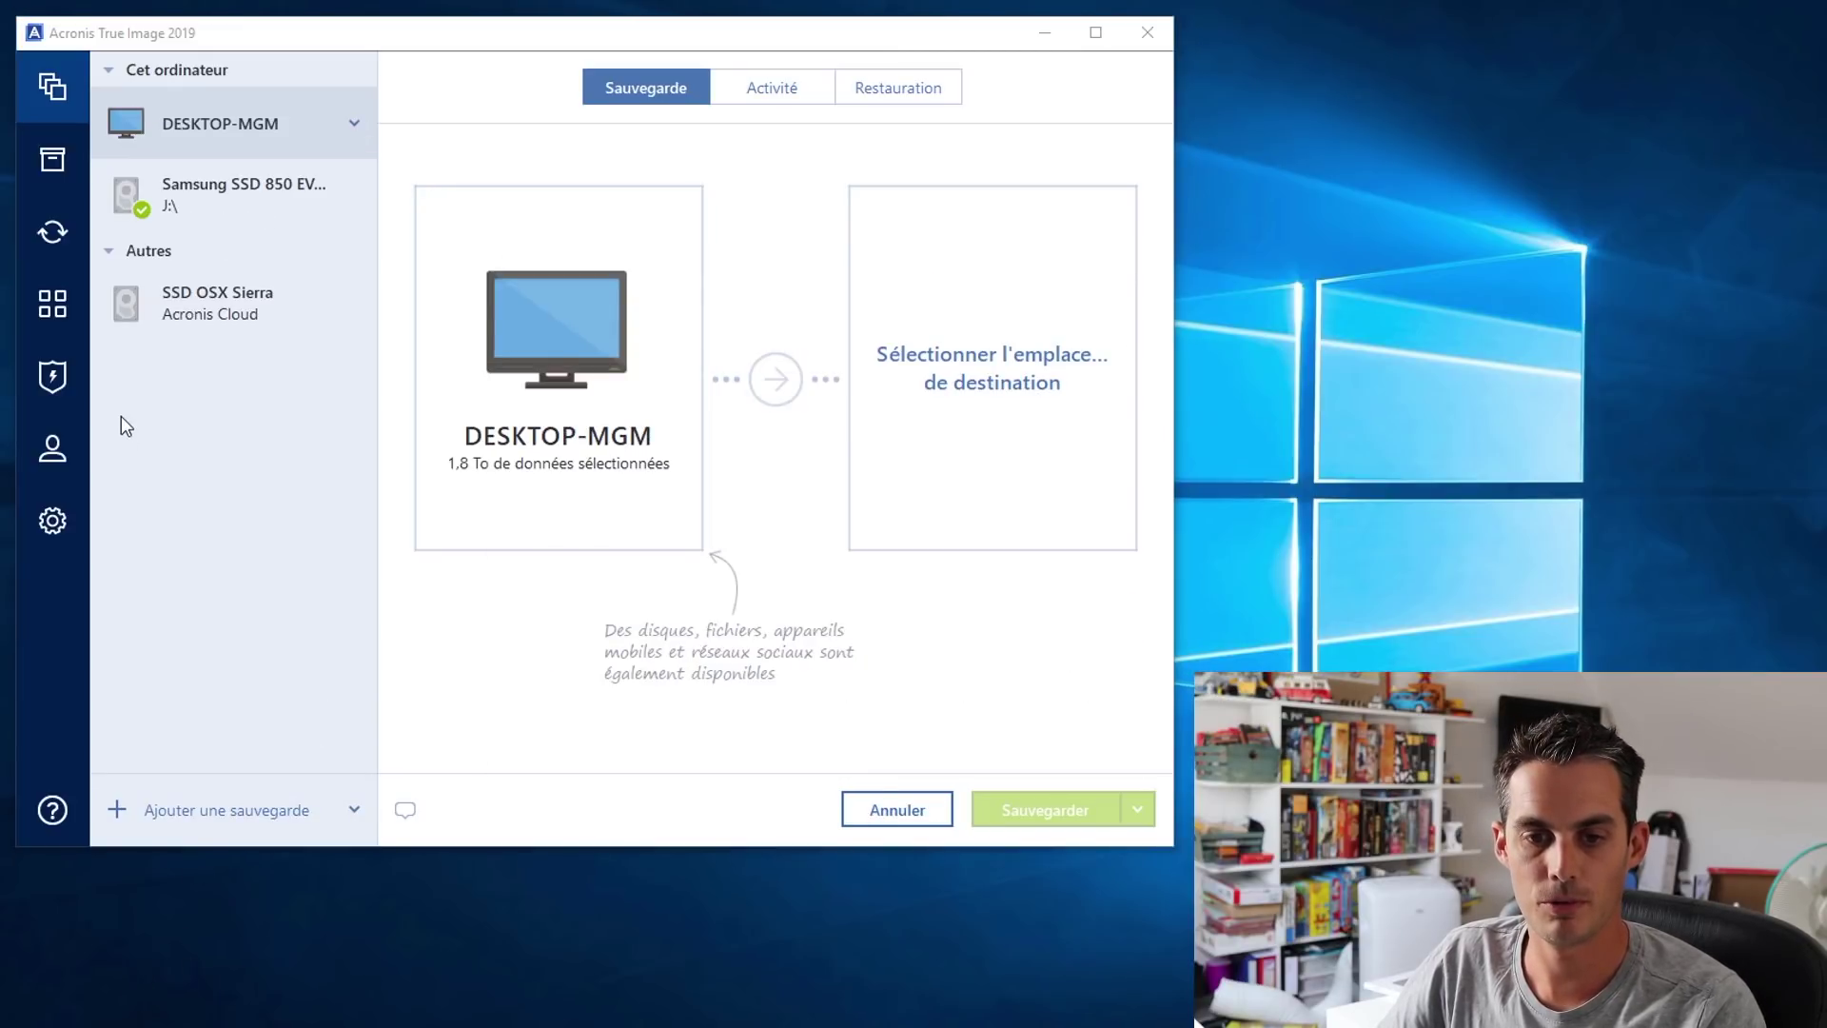
pyautogui.click(946, 799)
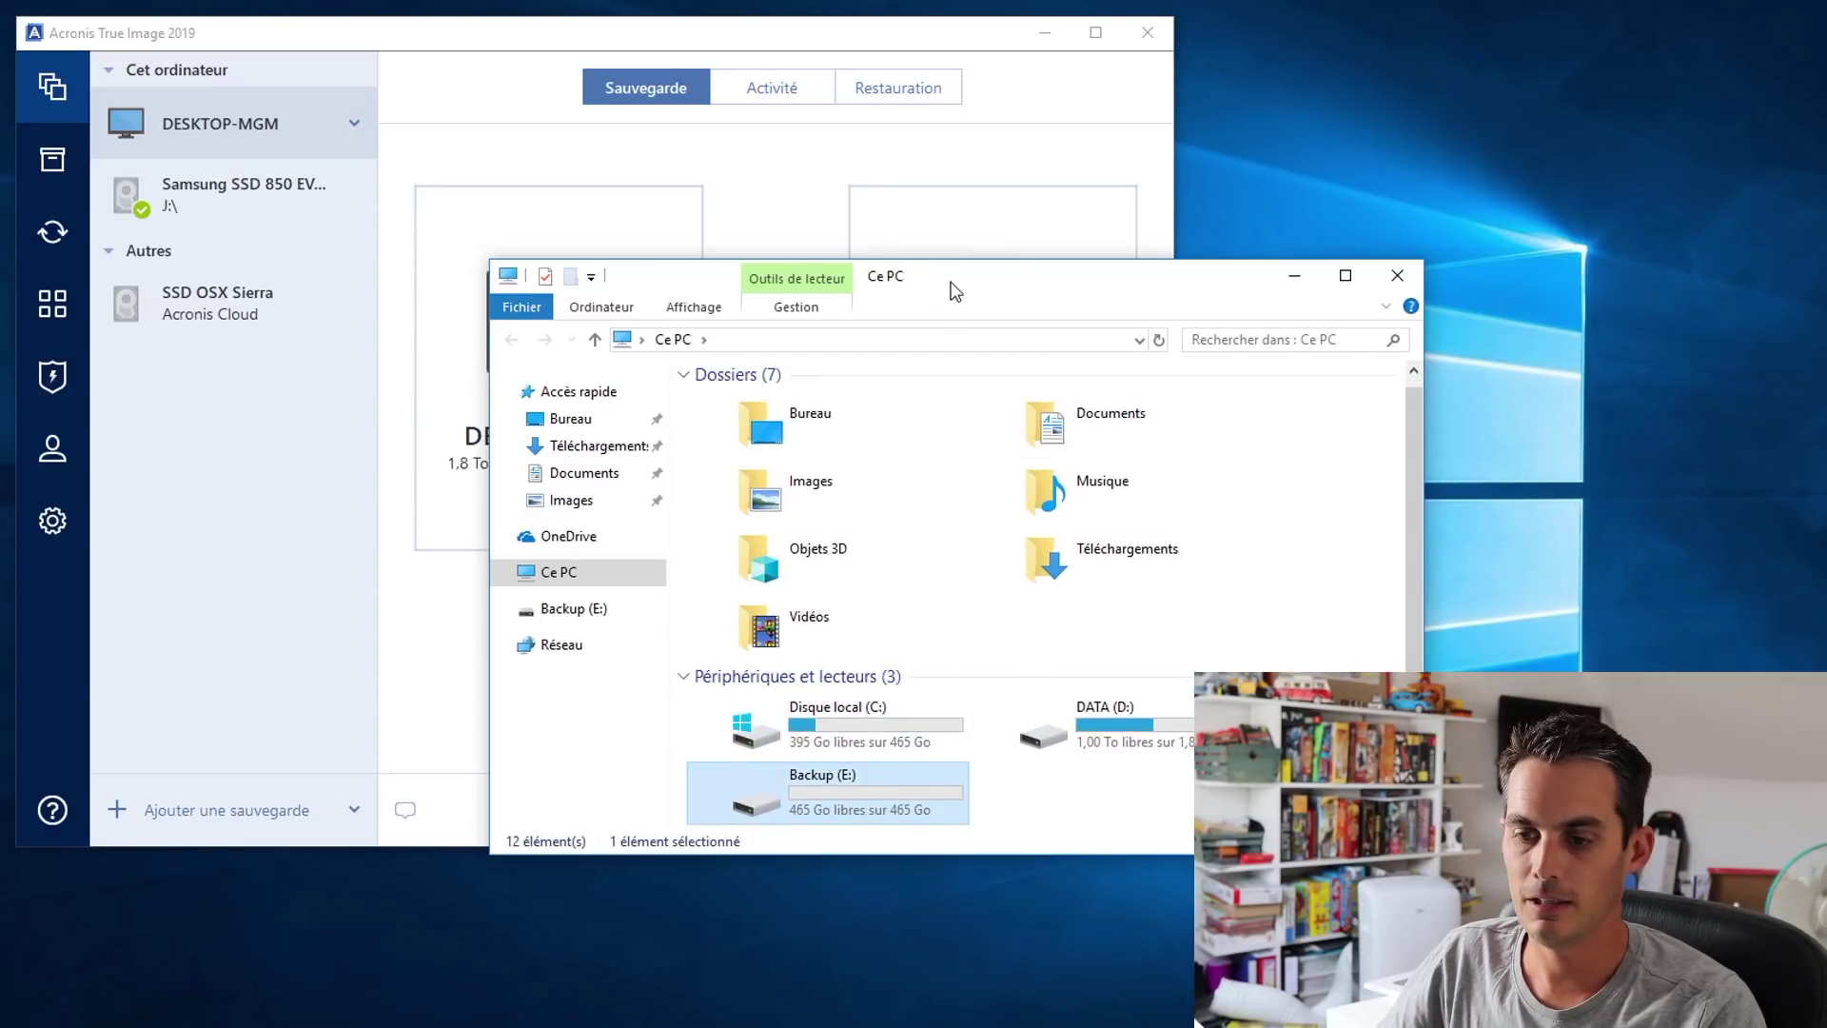
pyautogui.moveTo(957, 281); pyautogui.dragTo(931, 0)
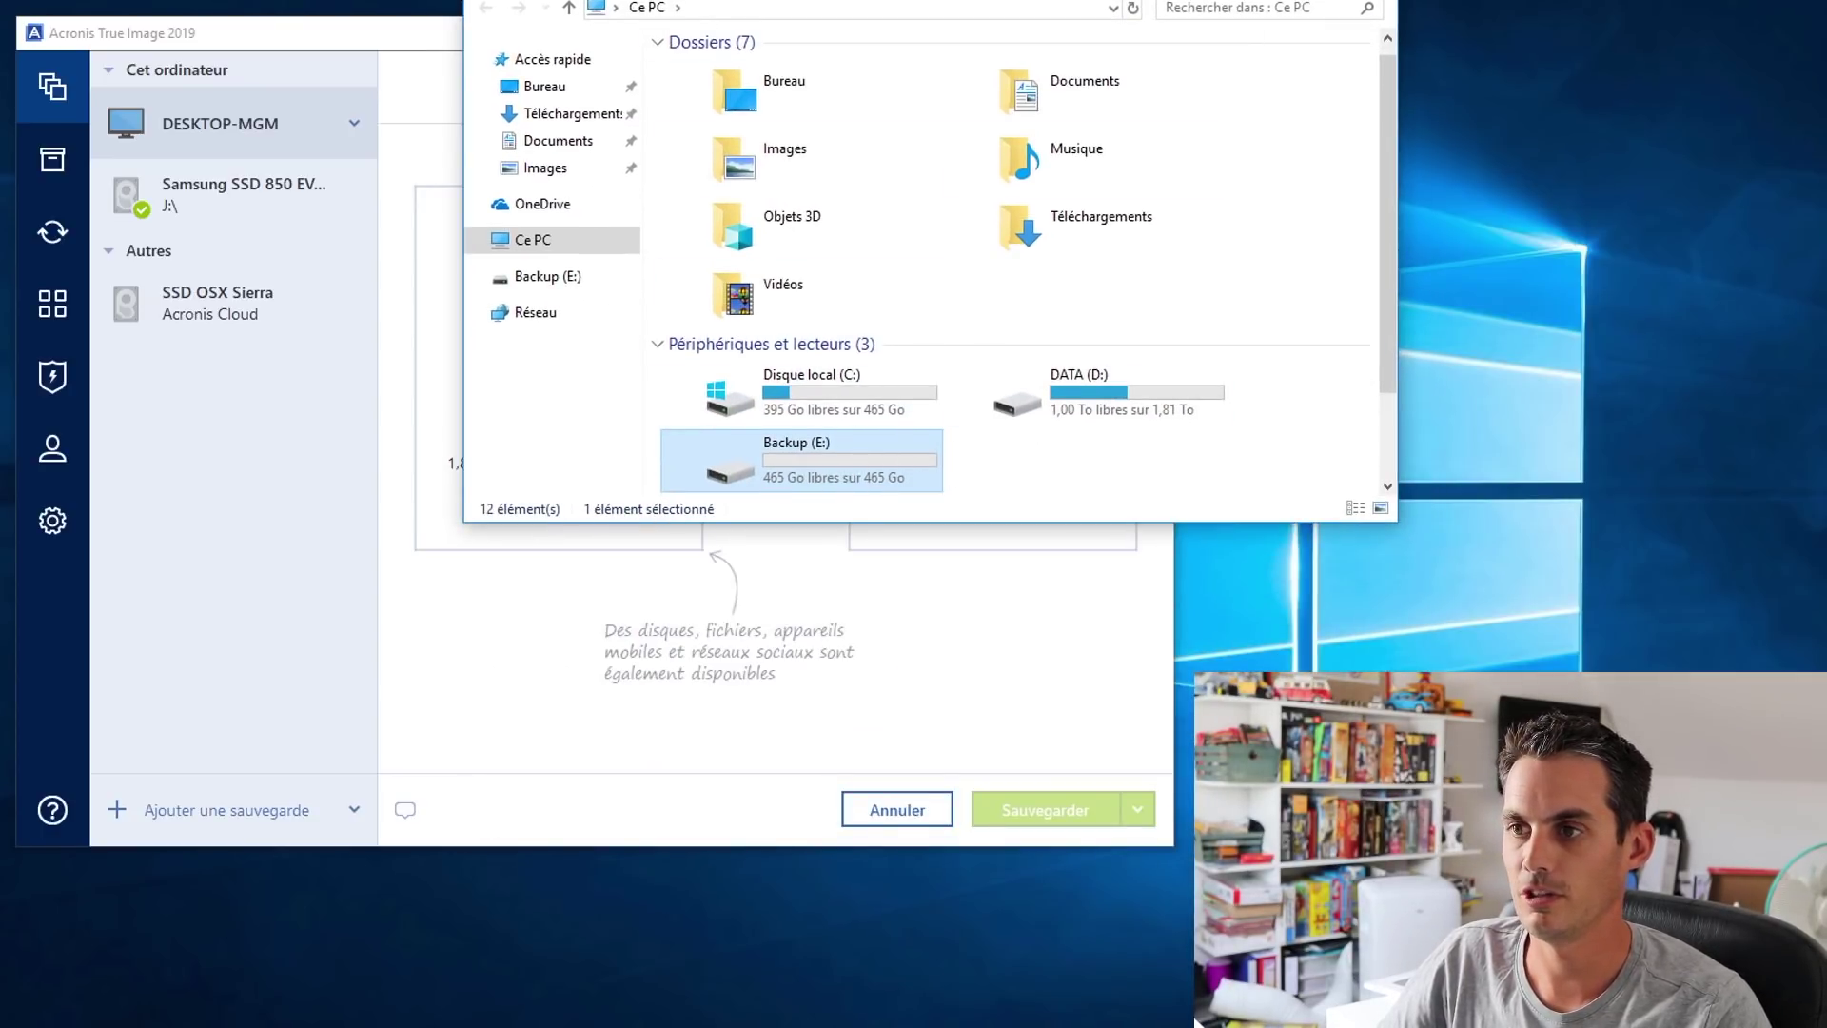
pyautogui.hotkey('alt', 'F4')
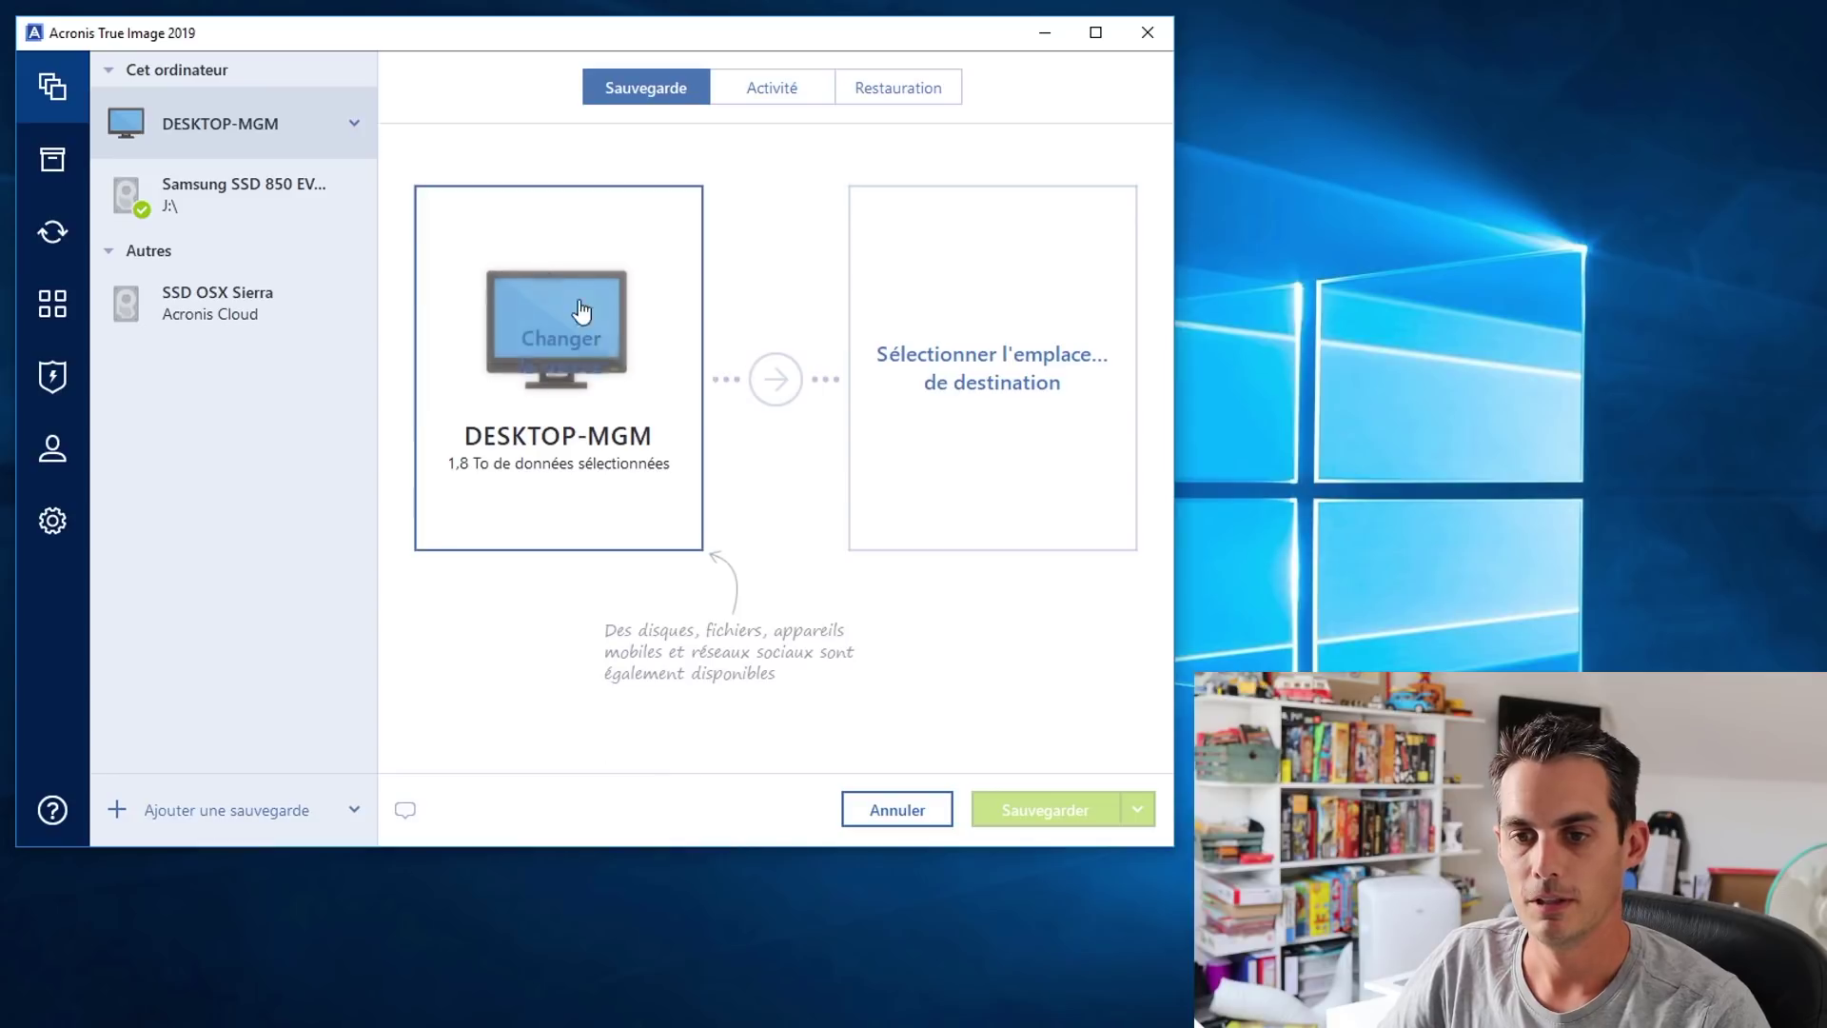
# - Set the backup source to disks and partitions, keeping only the SAMSUNG SSD 850 EVO 500GB and excluding the DATA OSX disk
pyautogui.click(615, 349)
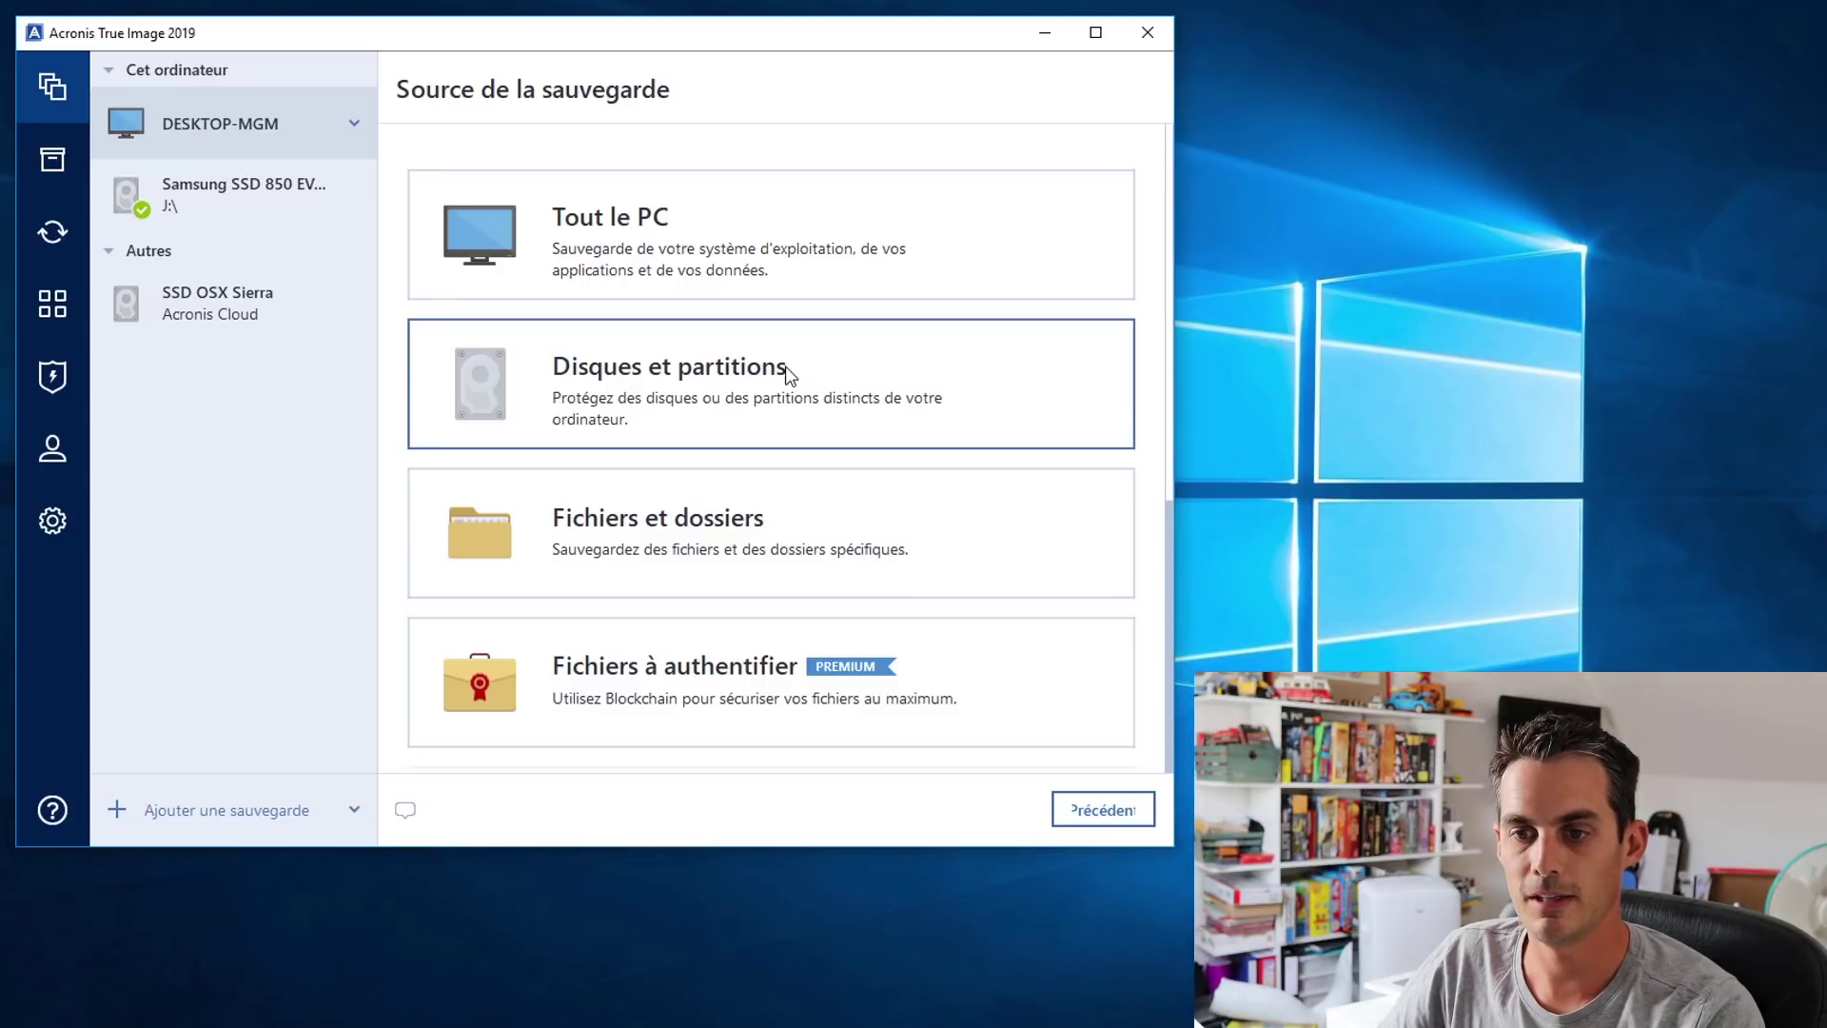
pyautogui.click(645, 370)
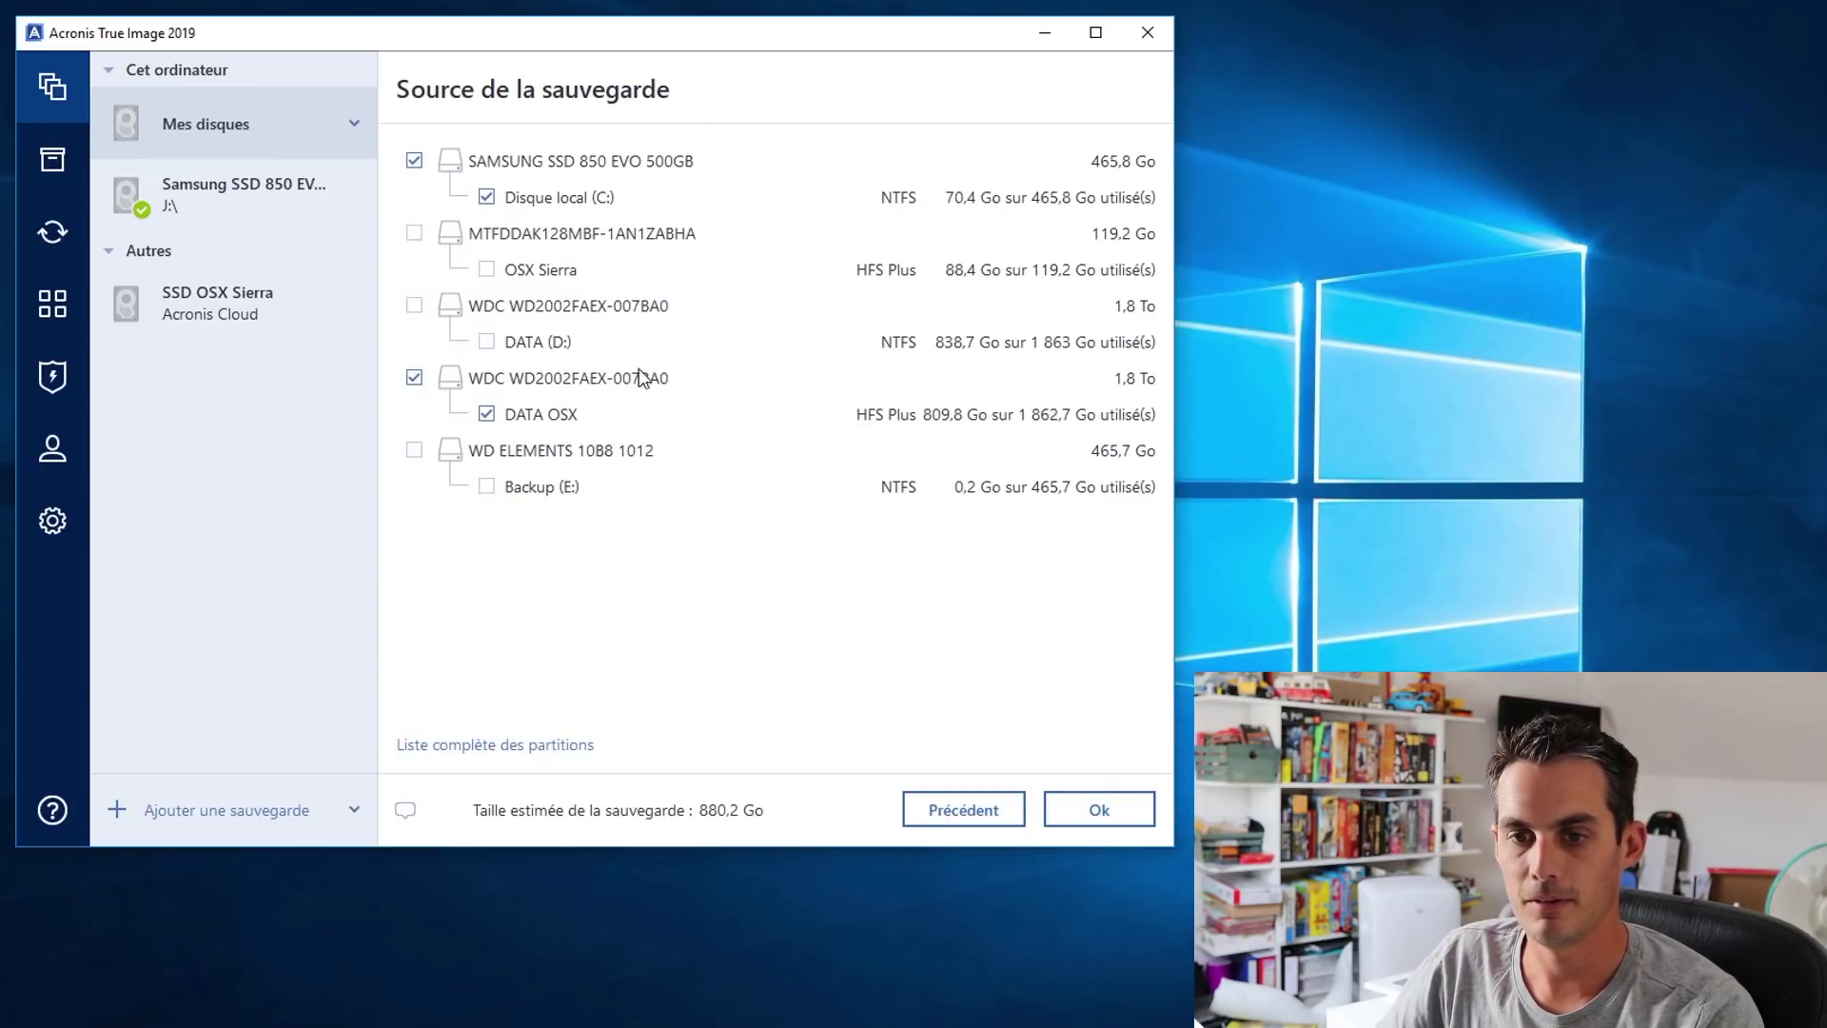
pyautogui.click(416, 379)
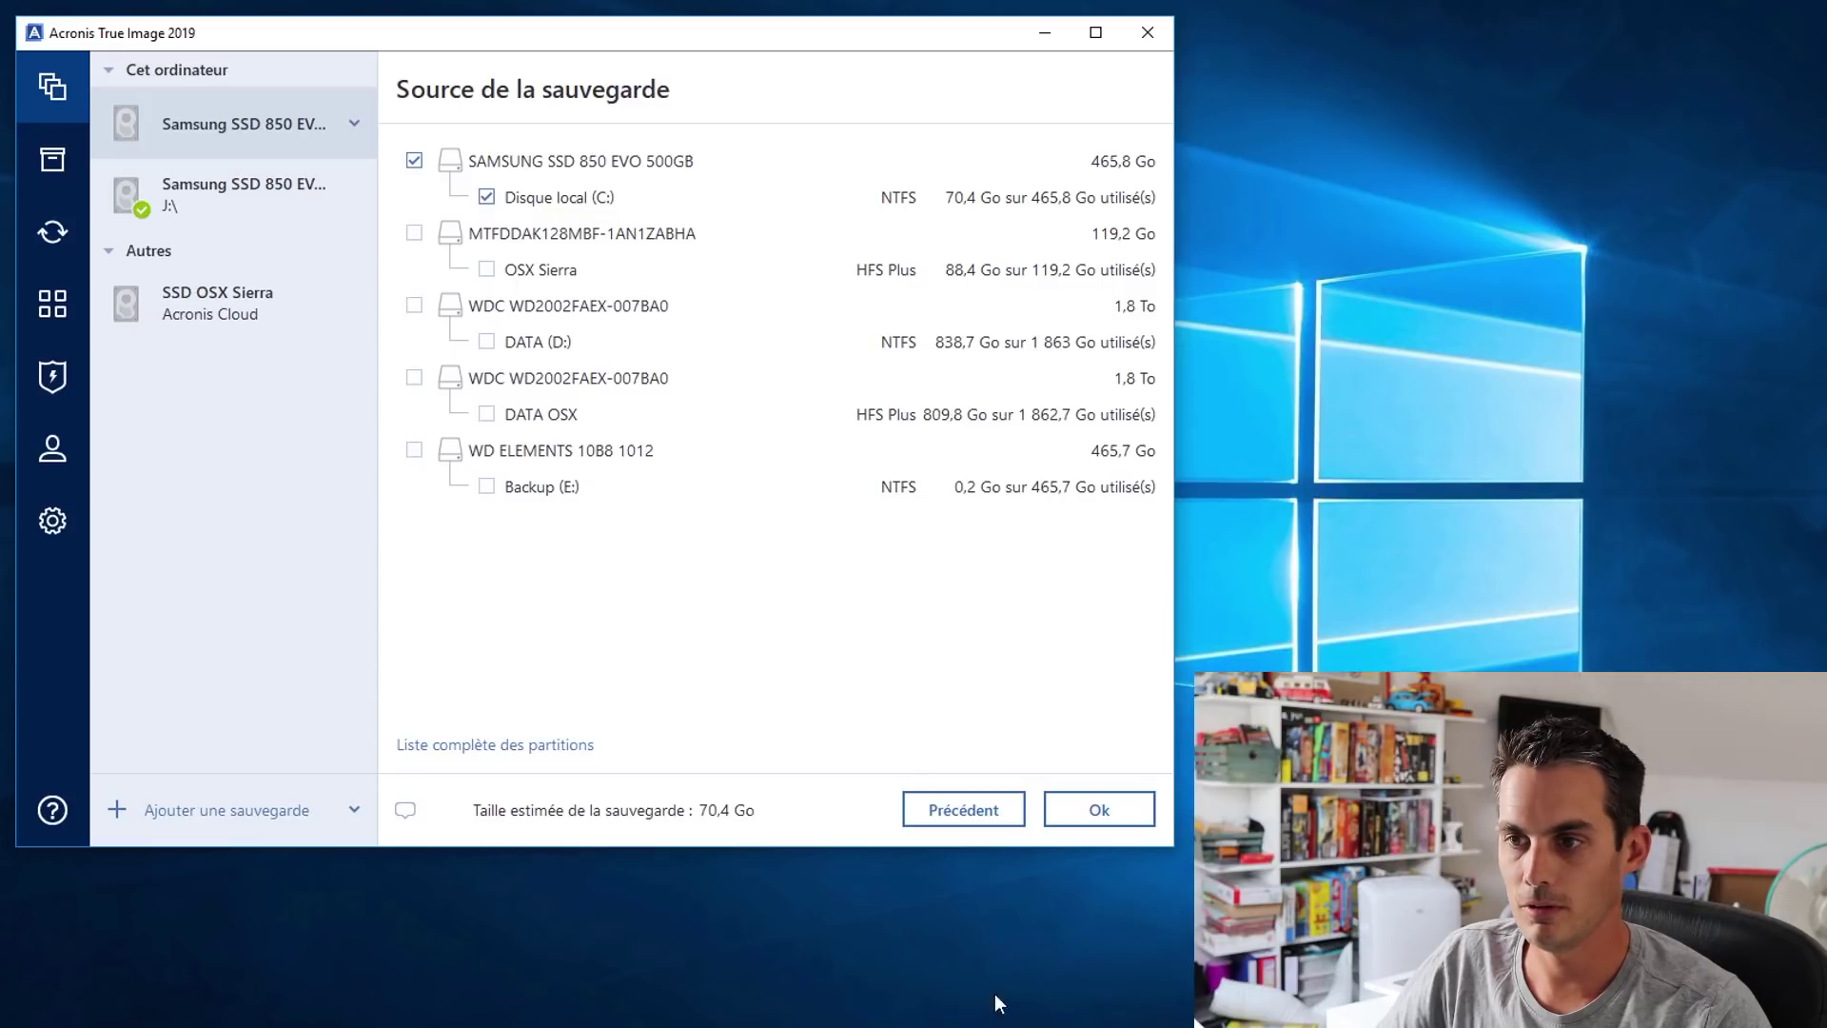
pyautogui.click(1134, 814)
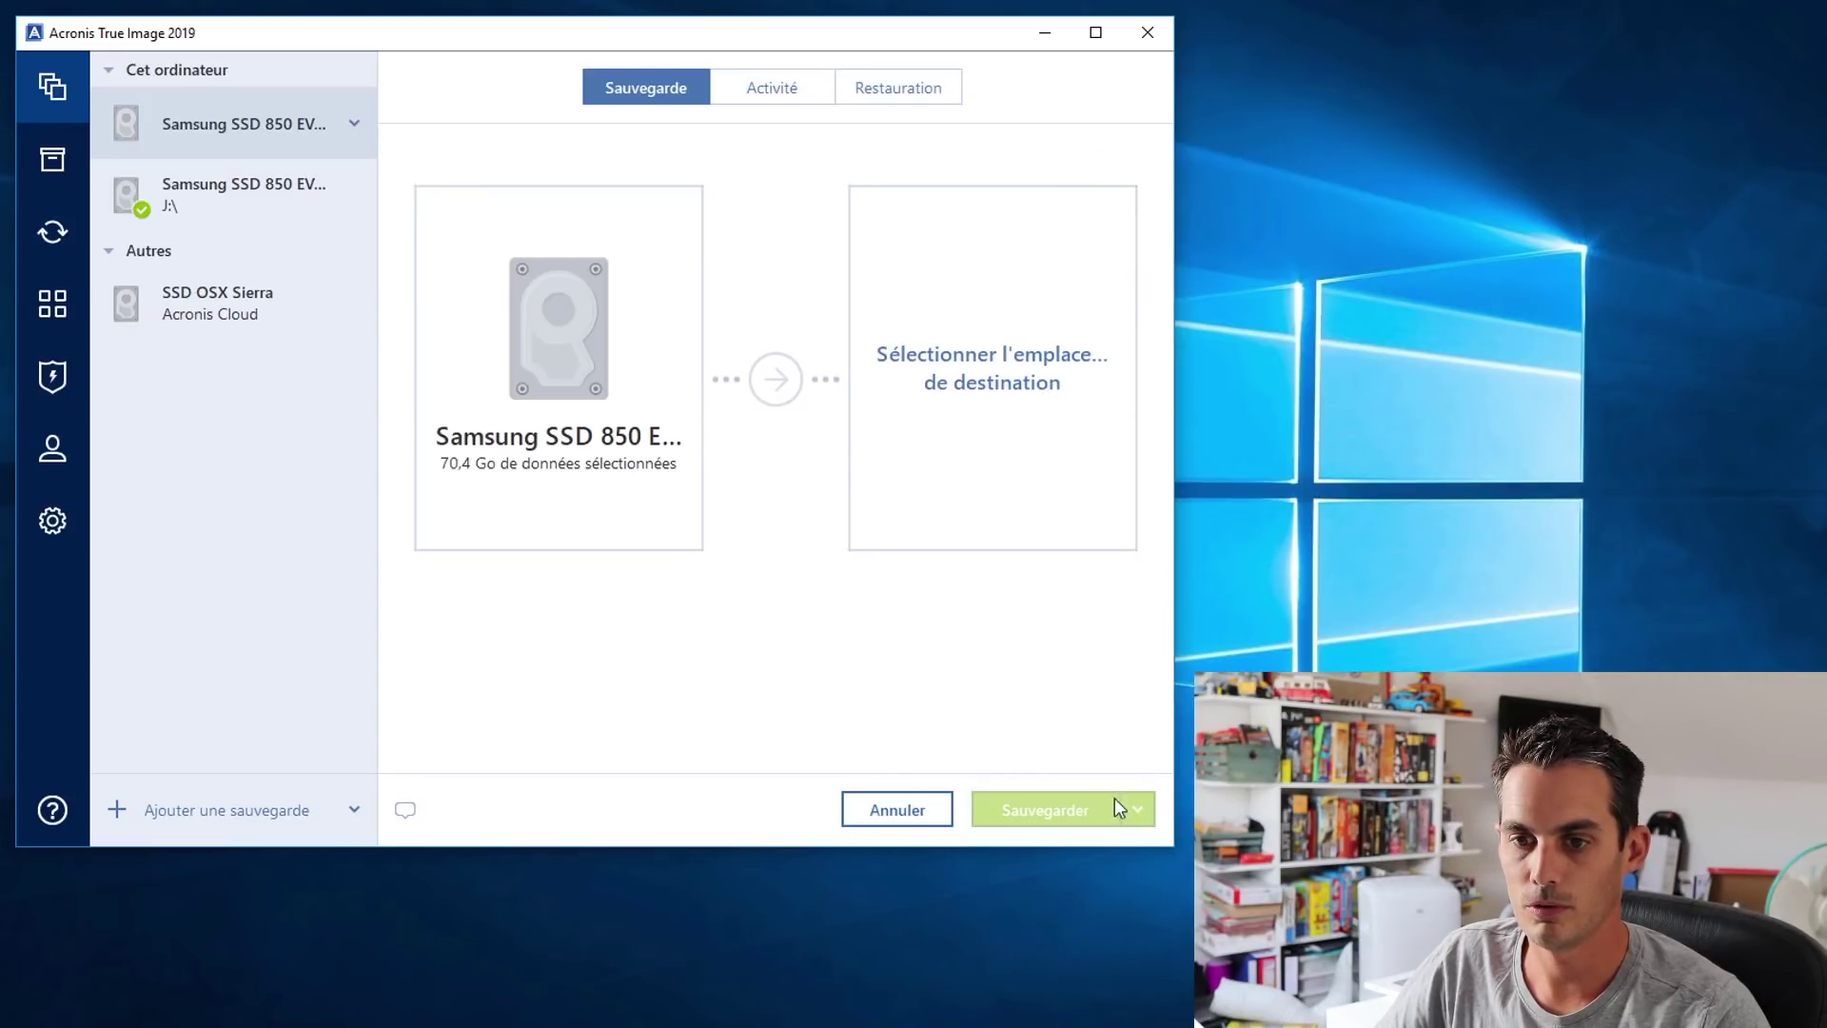
# - Choose Backup (E:) as the backup destination and open the Acronis Survival Kit creation for it
pyautogui.click(1032, 364)
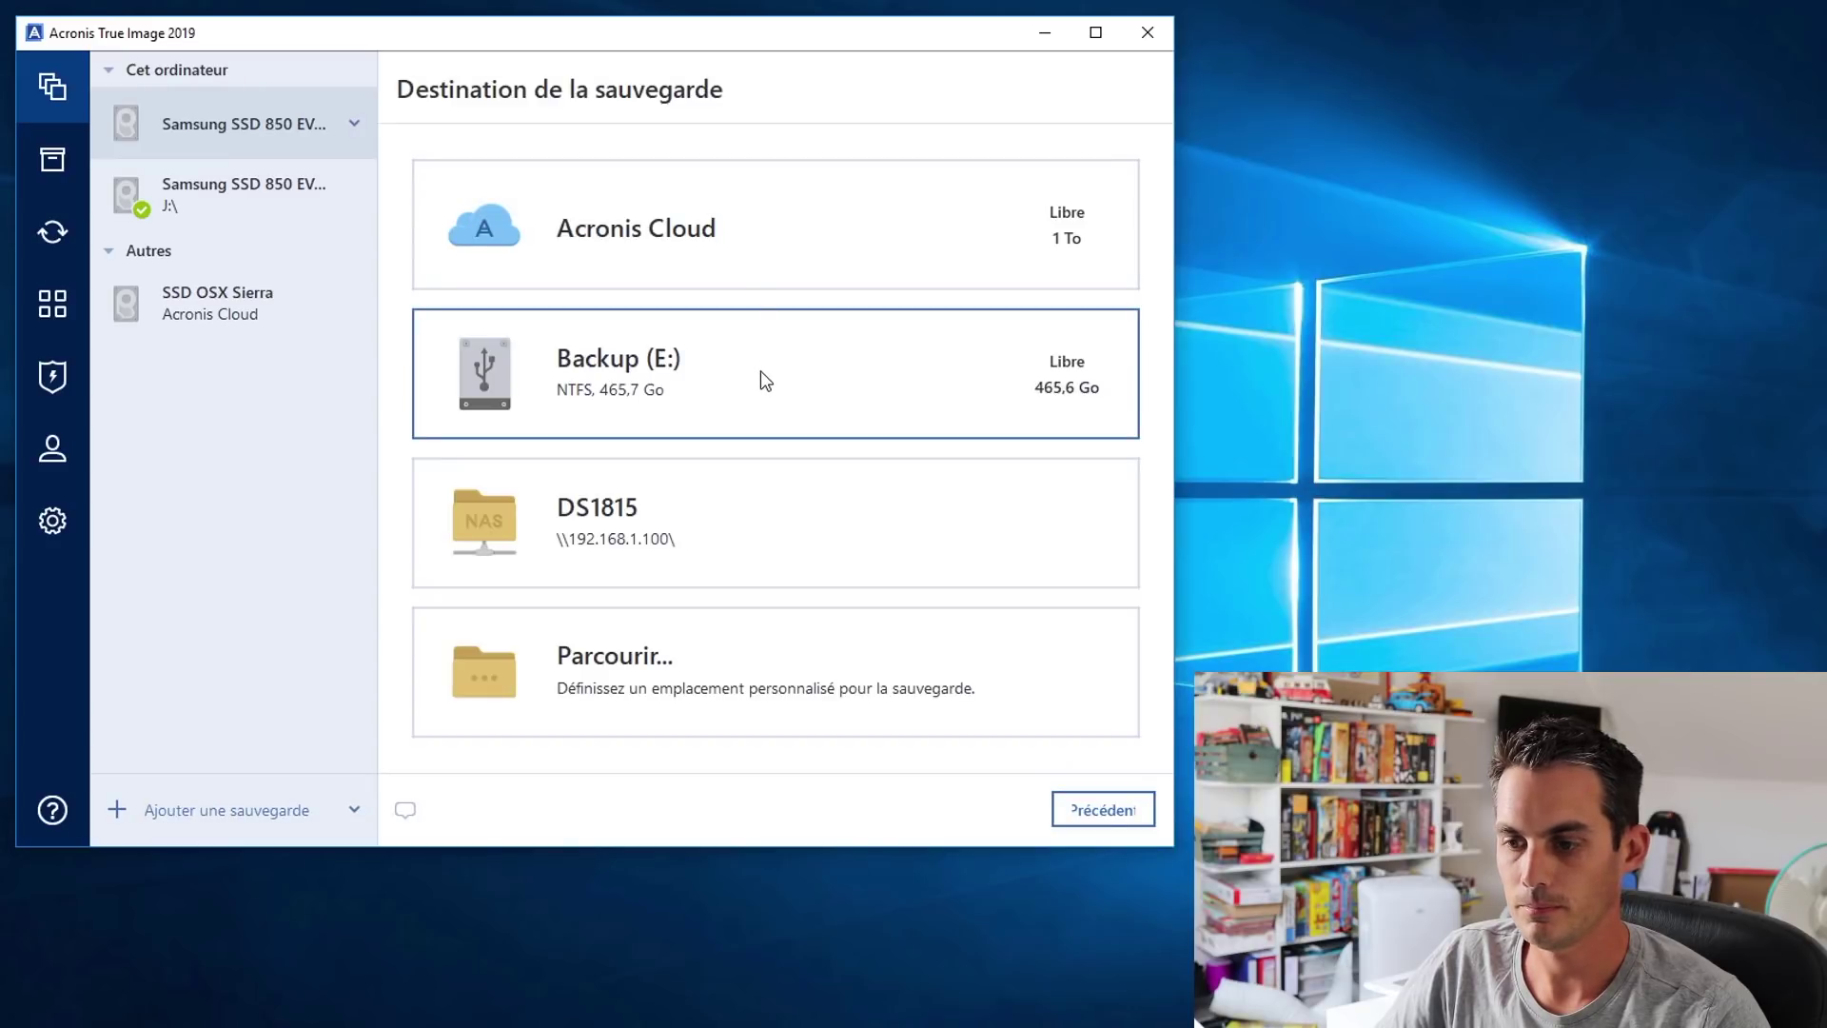
pyautogui.click(1115, 809)
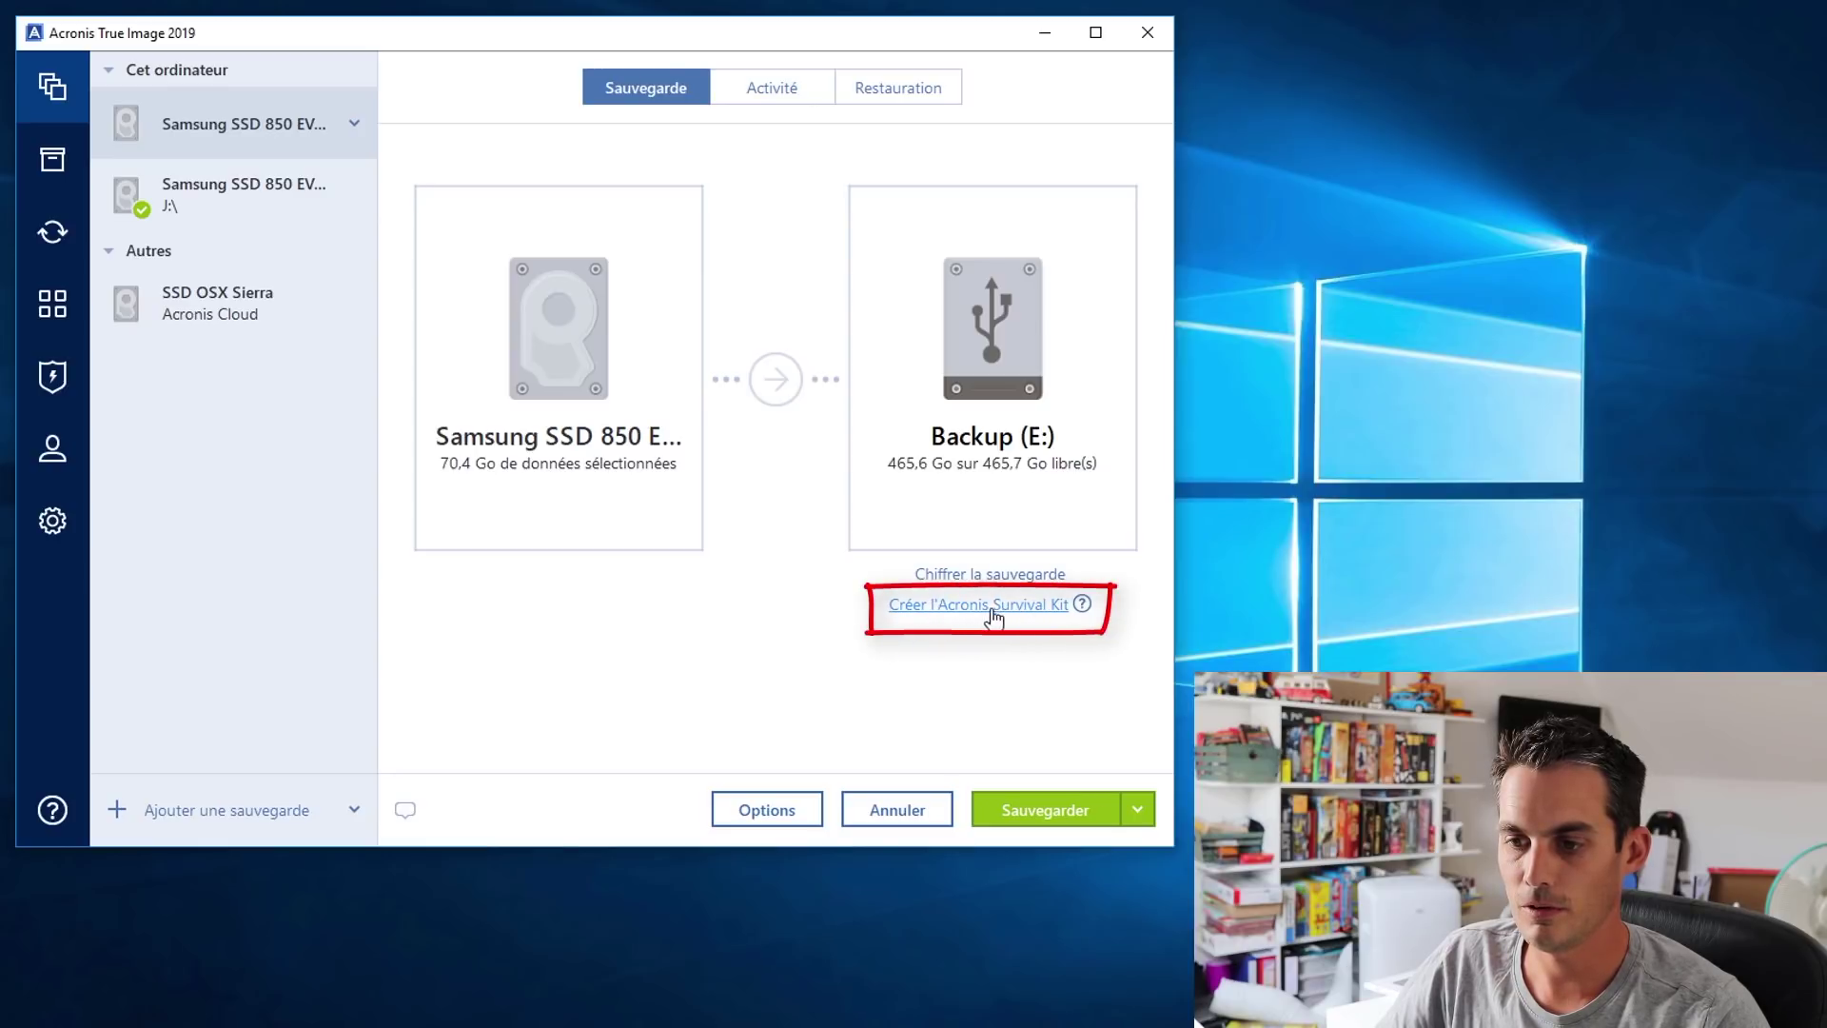
pyautogui.click(999, 617)
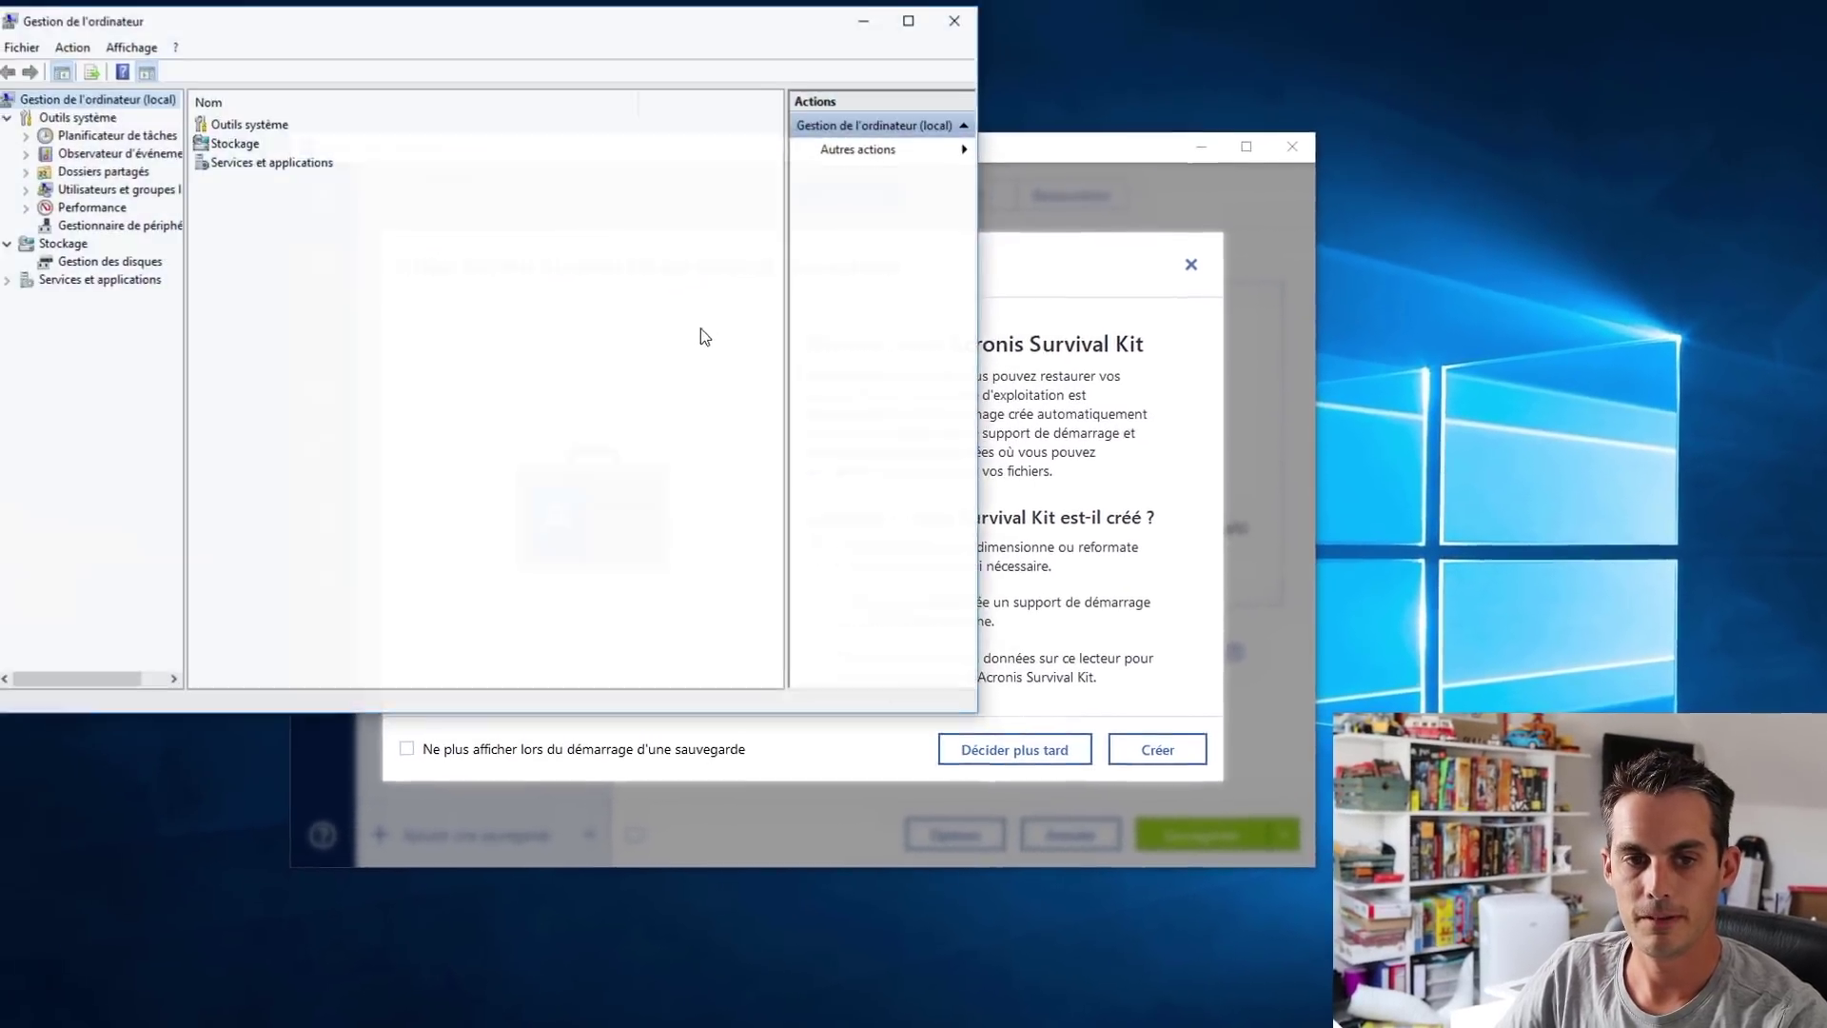
# - Examine the partition layout of the computer's disks in Windows Disk Management
pyautogui.click(124, 261)
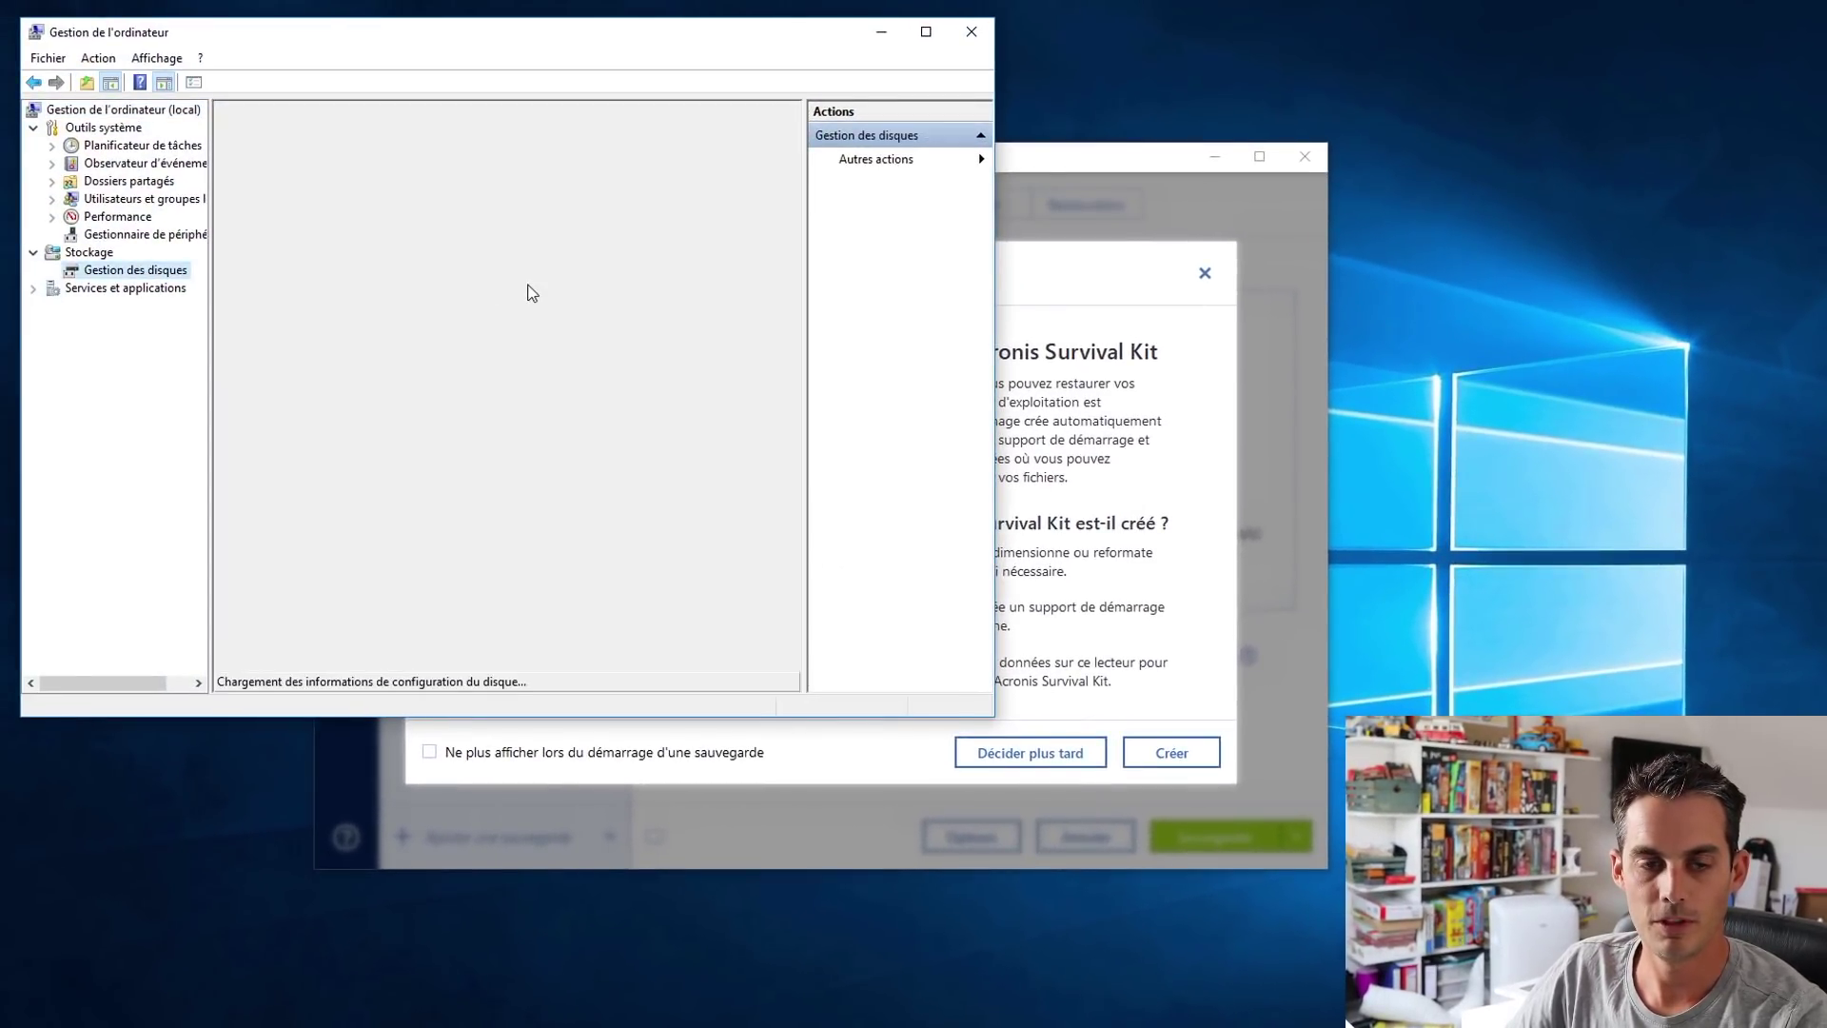
pyautogui.click(441, 640)
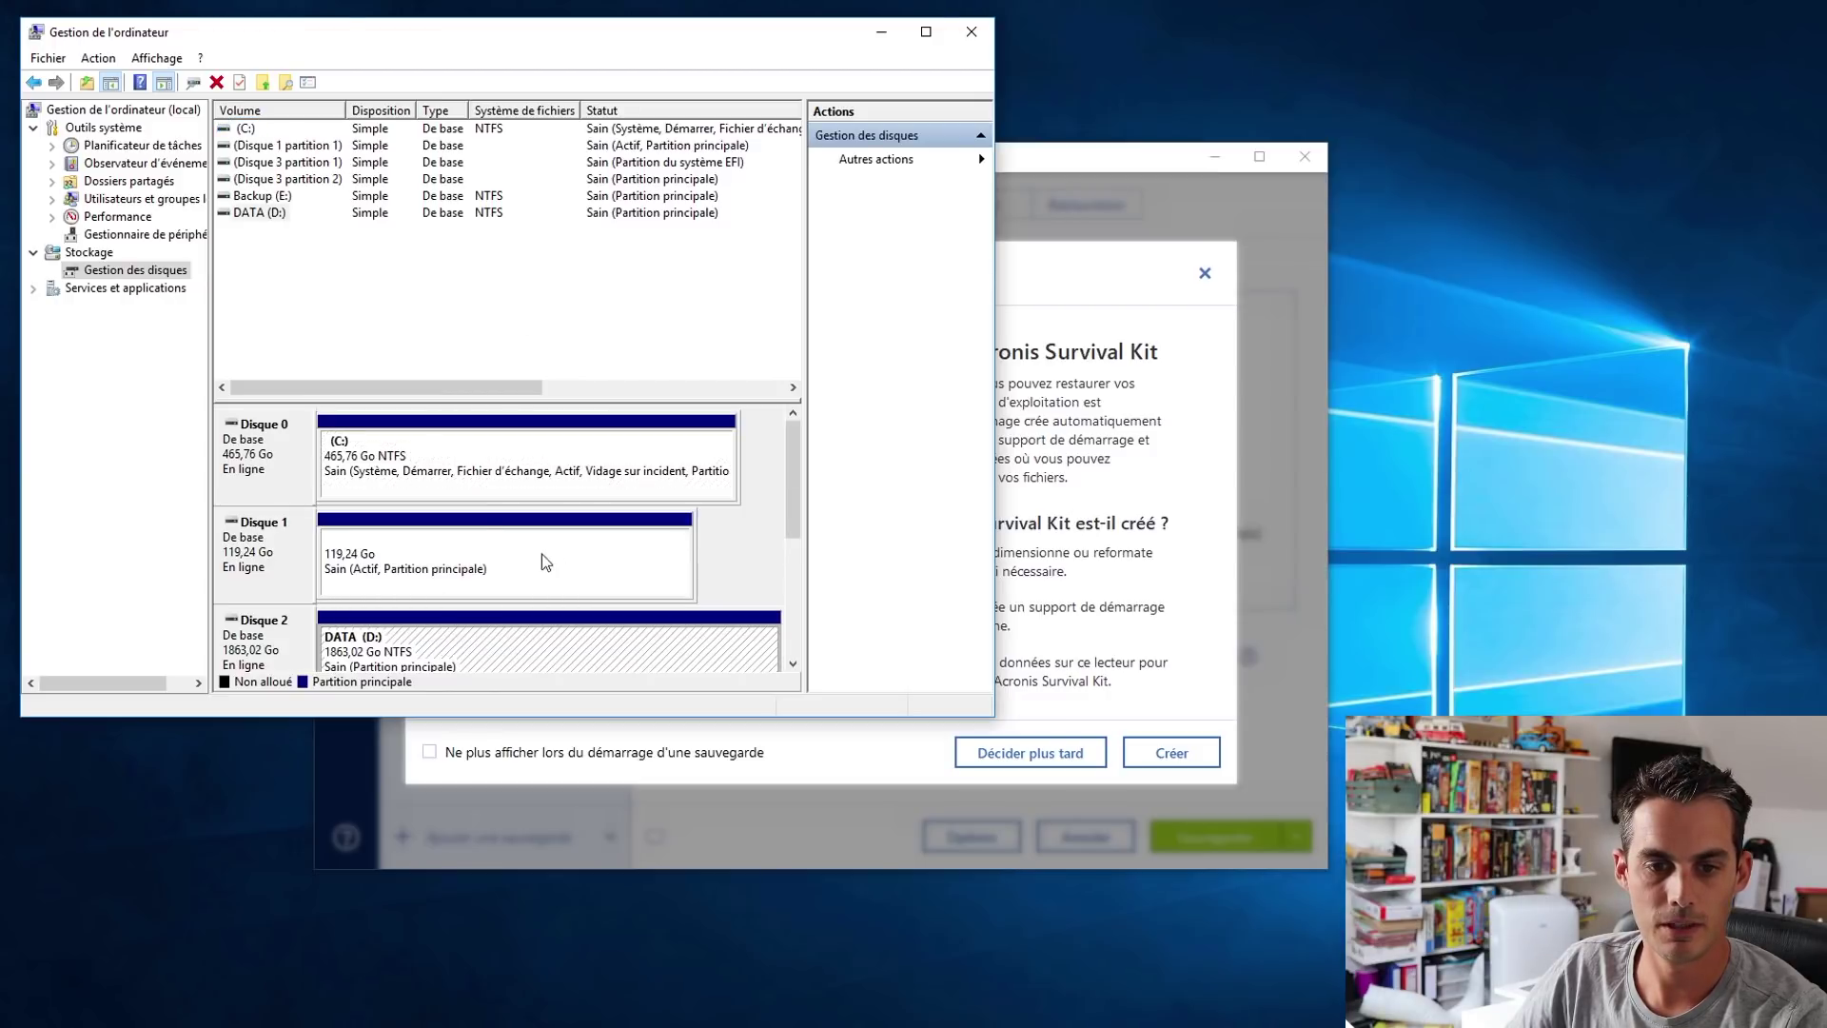
pyautogui.click(561, 550)
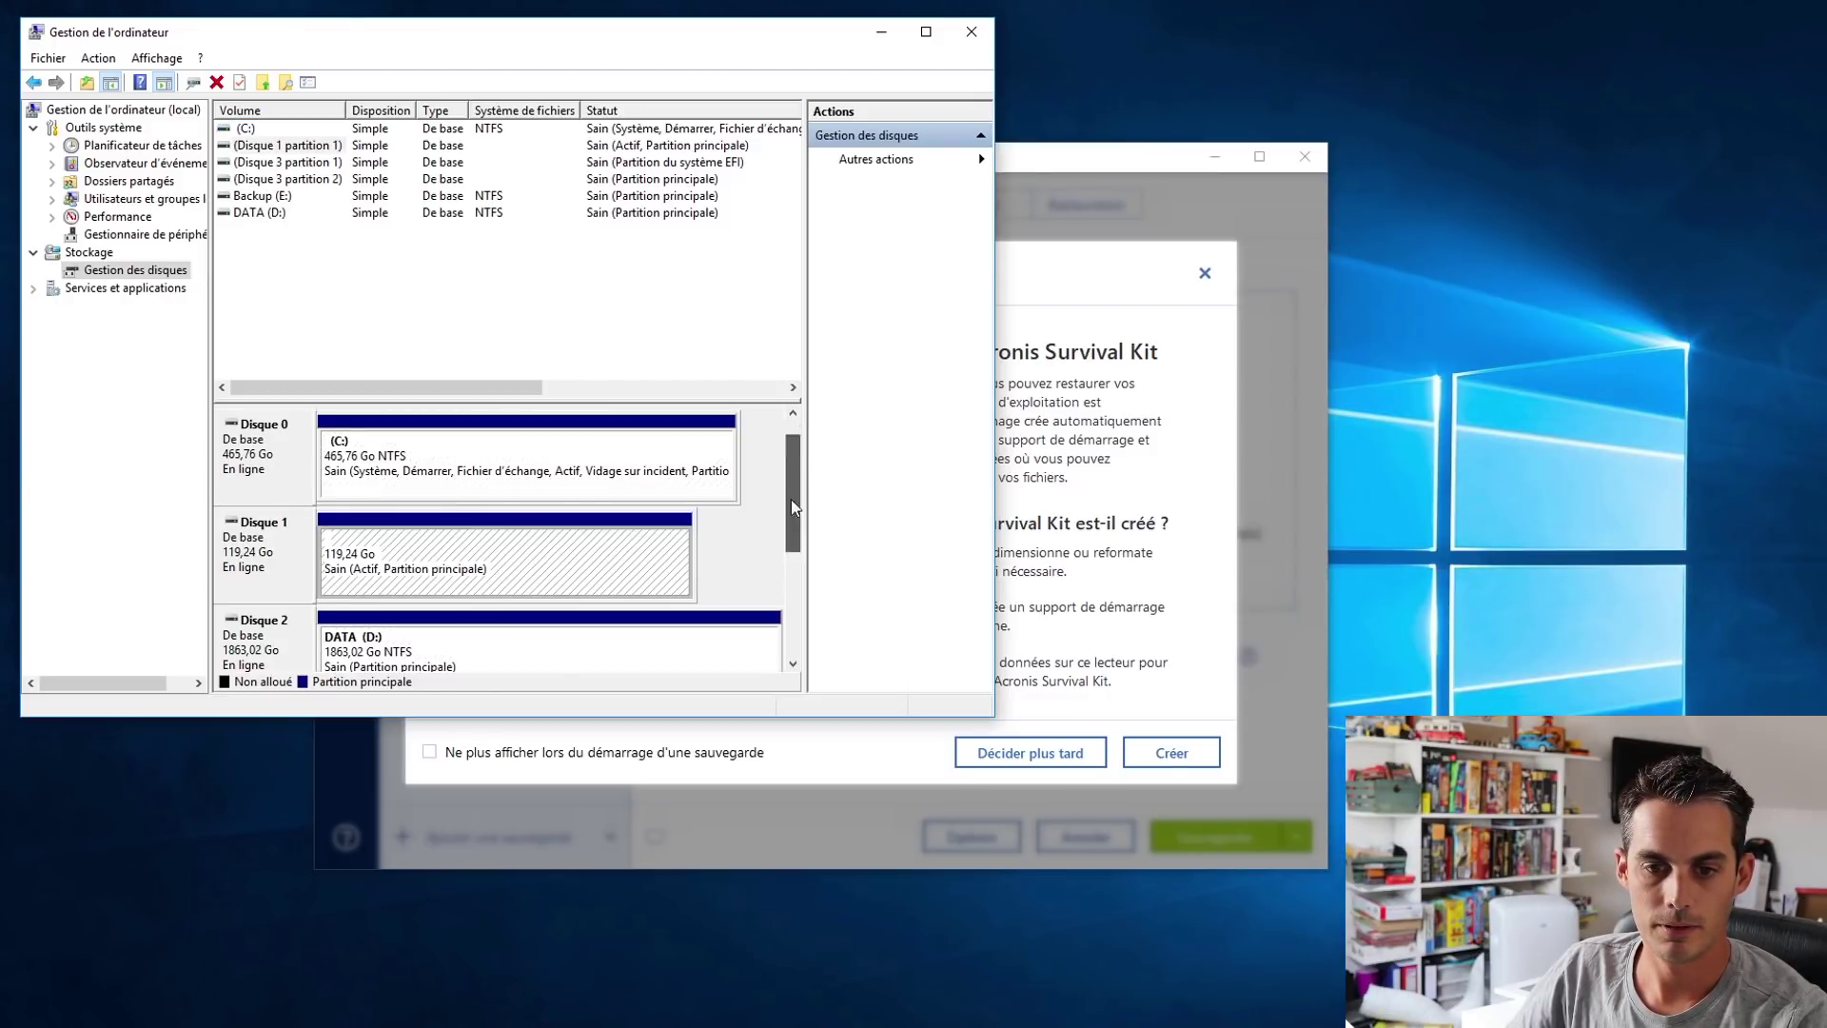
pyautogui.moveTo(790, 499); pyautogui.dragTo(794, 600)
pyautogui.click(441, 538)
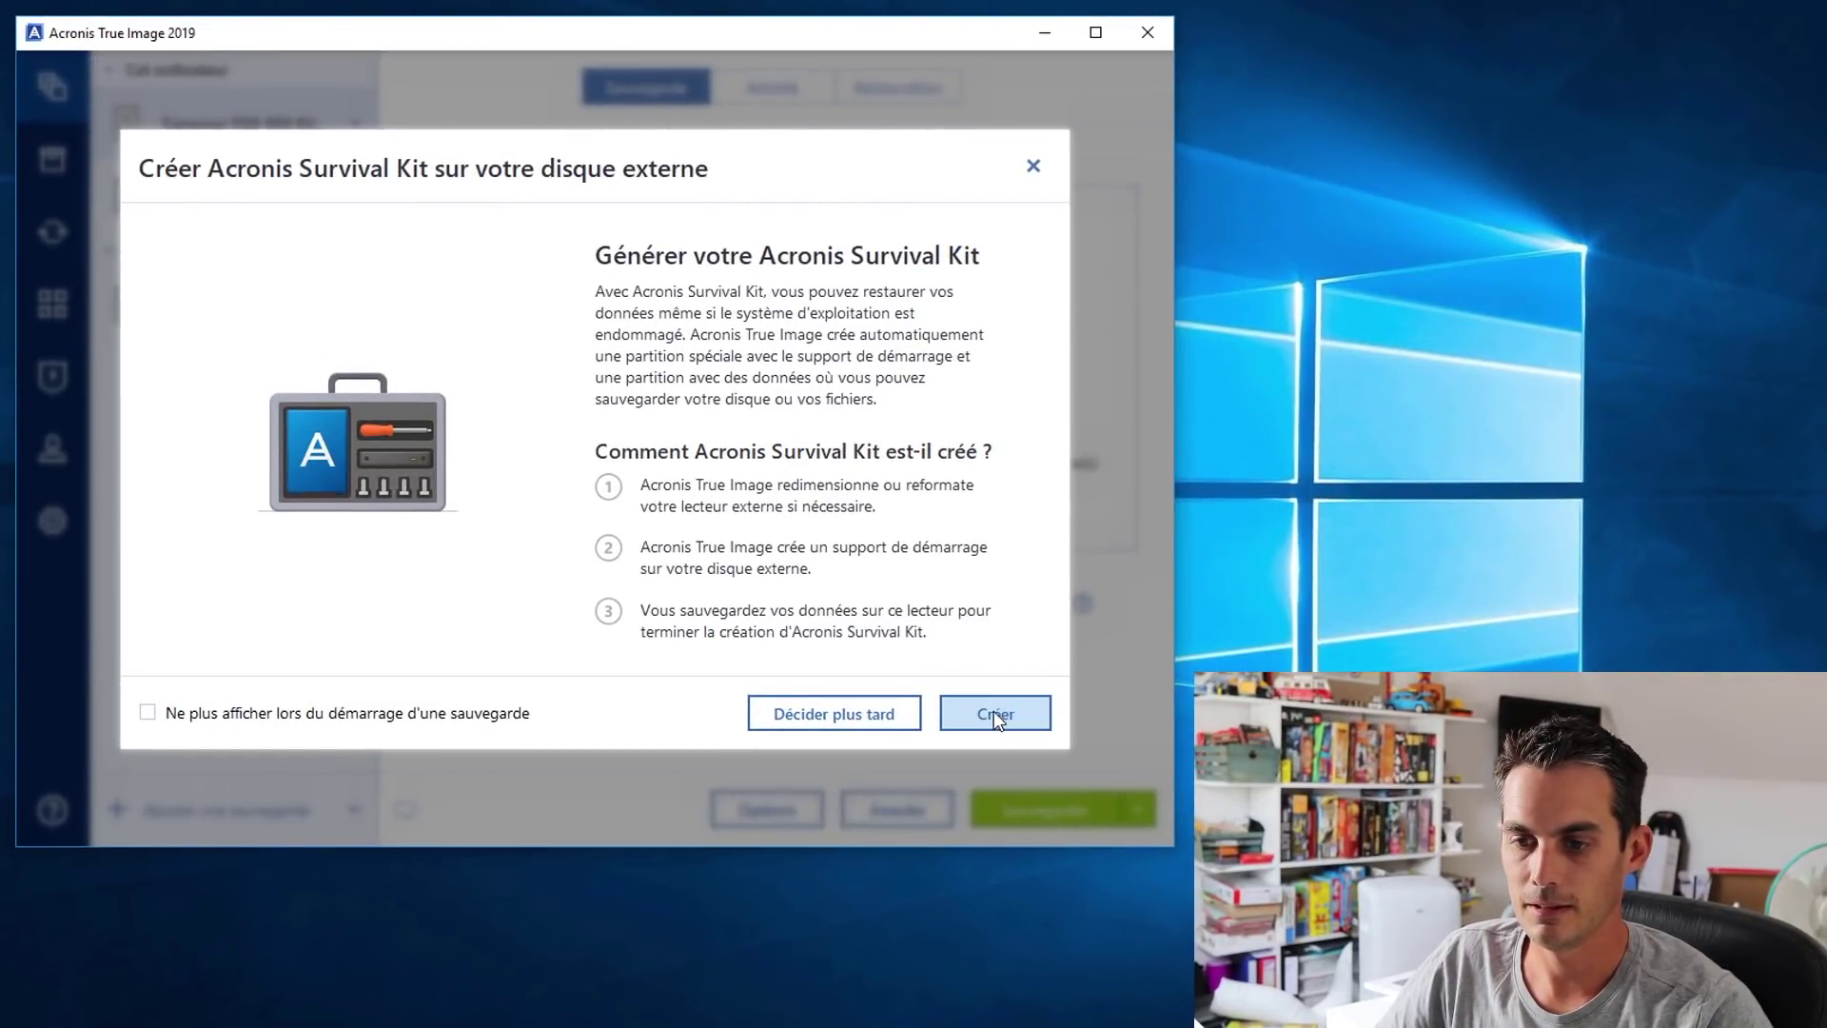
# - Create the Acronis Survival Kit on the external disk and browse the files on its ACRONIS HM (F:) partition
pyautogui.click(993, 713)
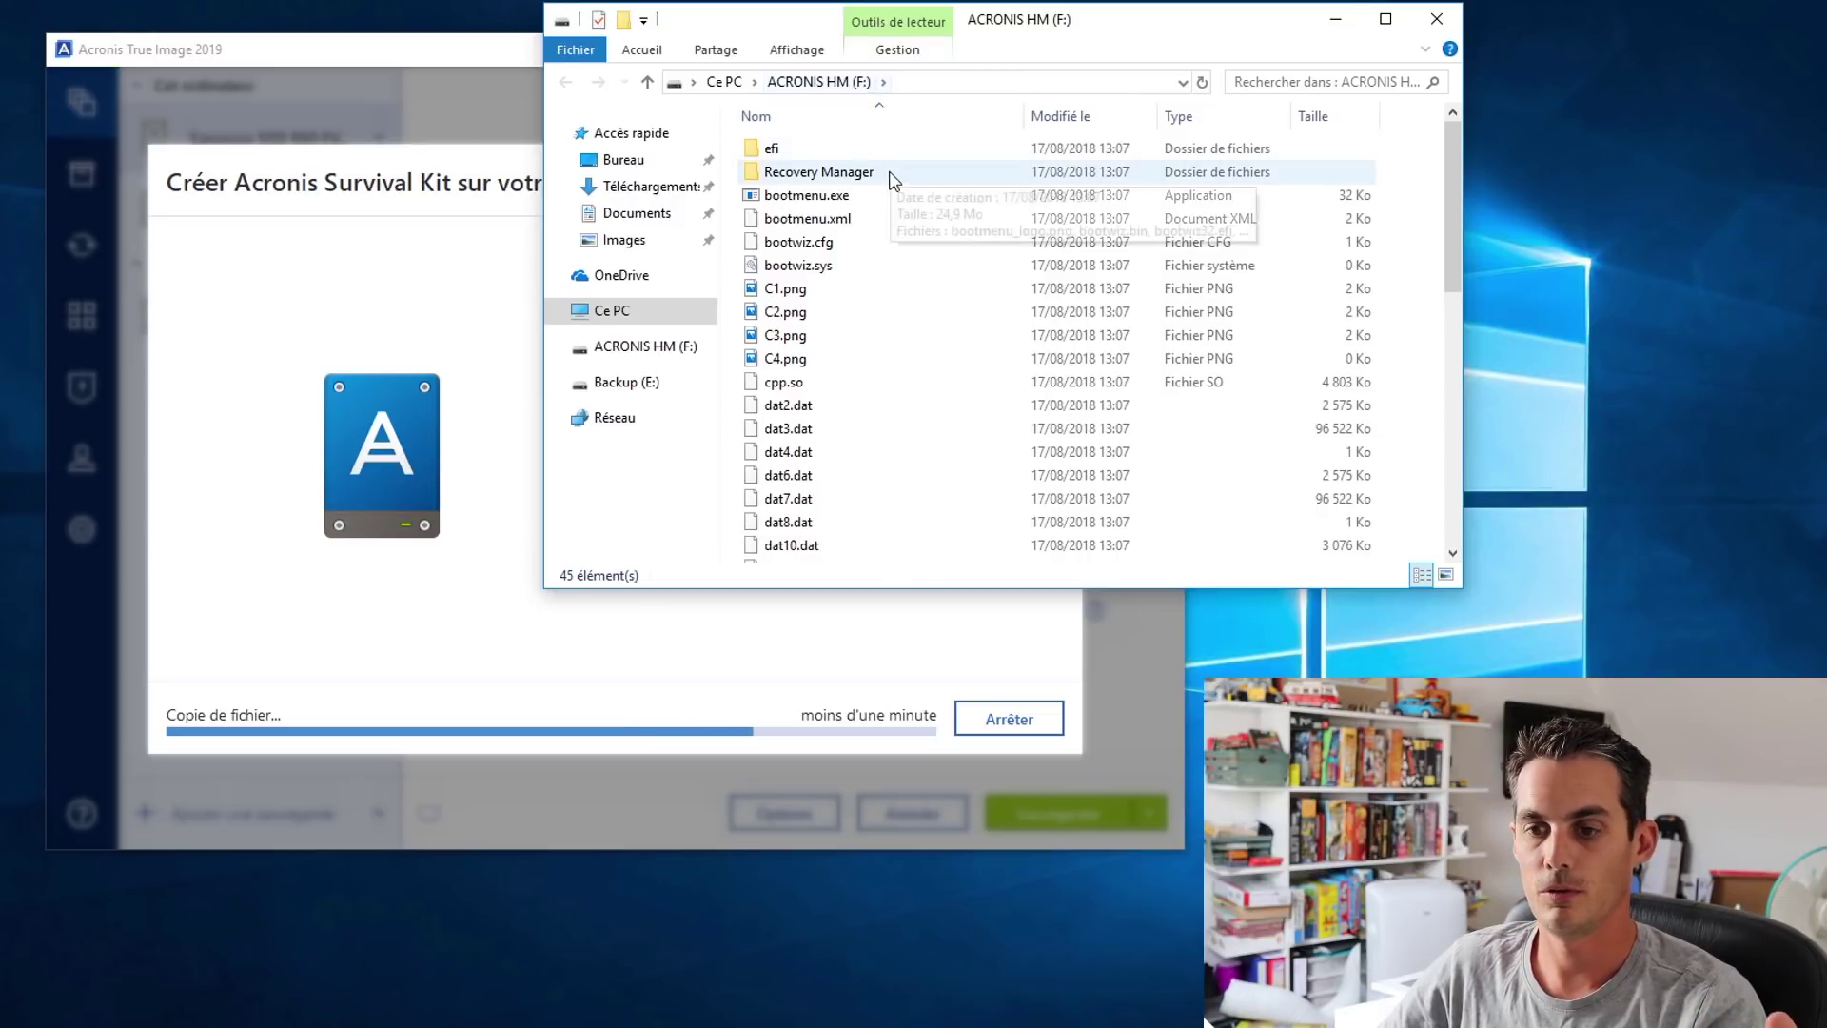
pyautogui.scroll(-5, 886, 323)
pyautogui.scroll(-3, 887, 328)
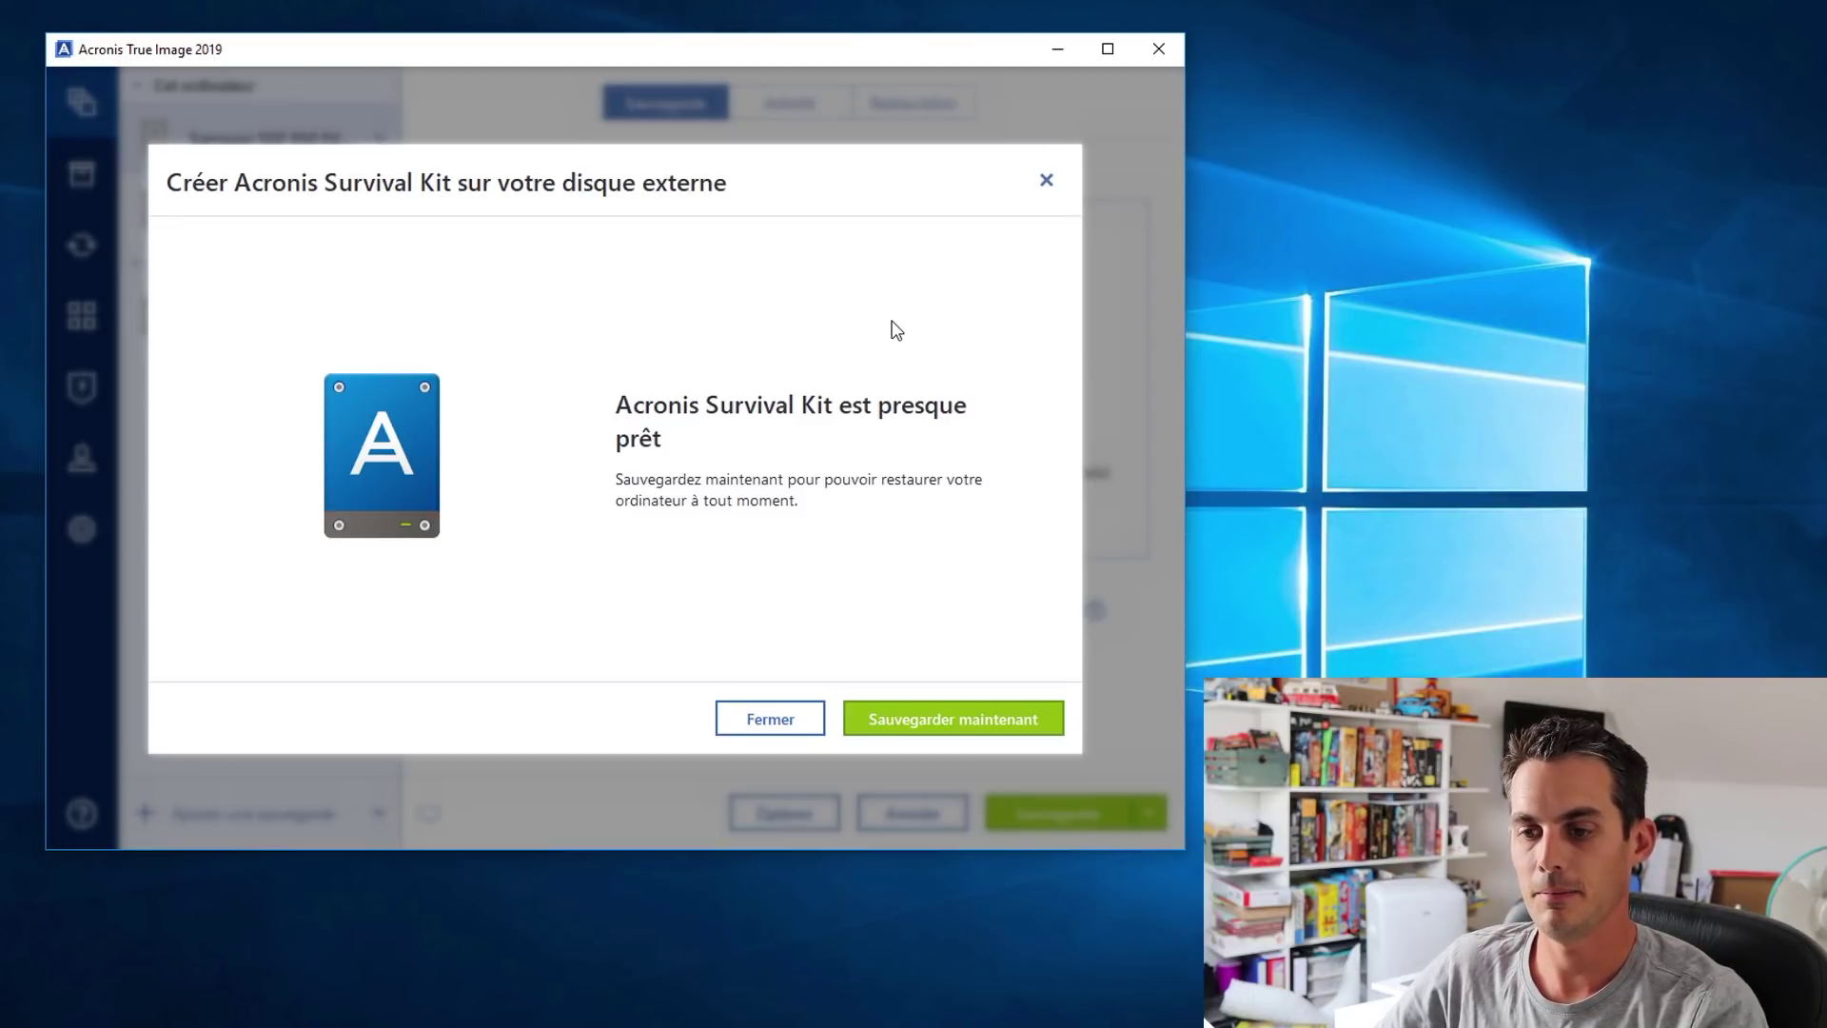
# - Start the backup to the Survival Kit disk immediately and view the Active Protection overview
pyautogui.click(996, 728)
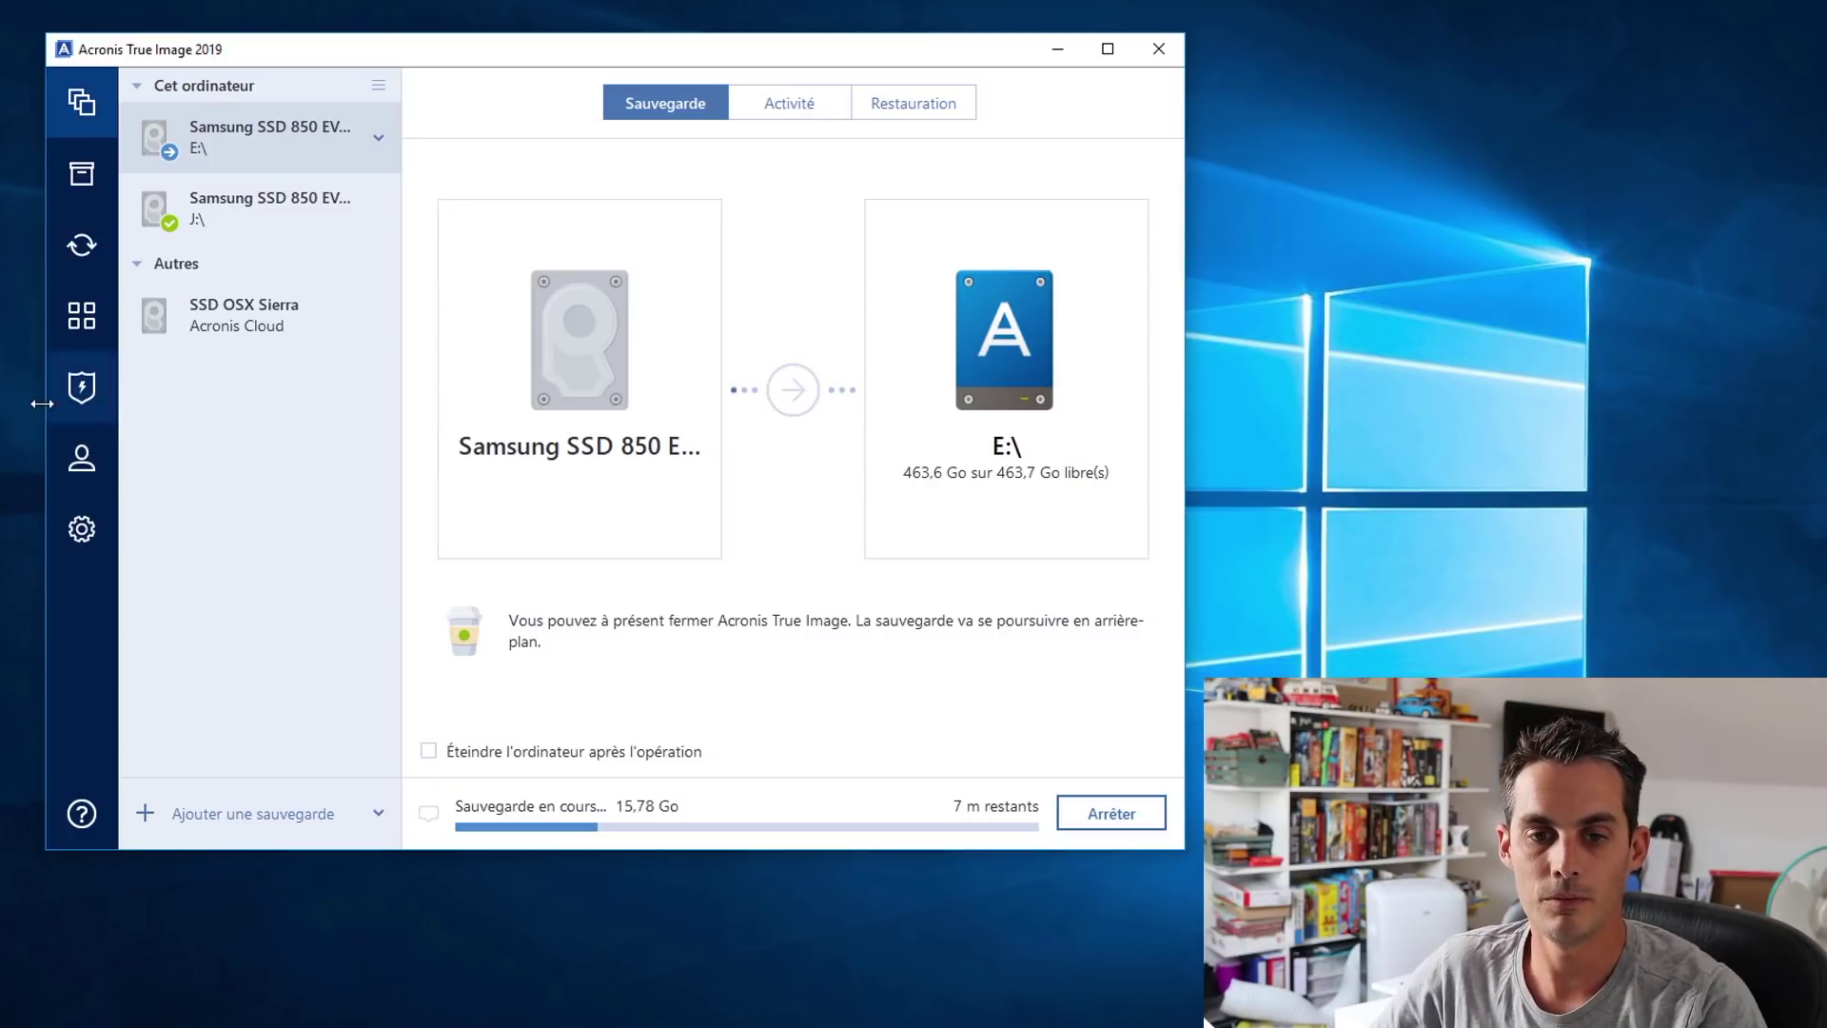
pyautogui.click(86, 387)
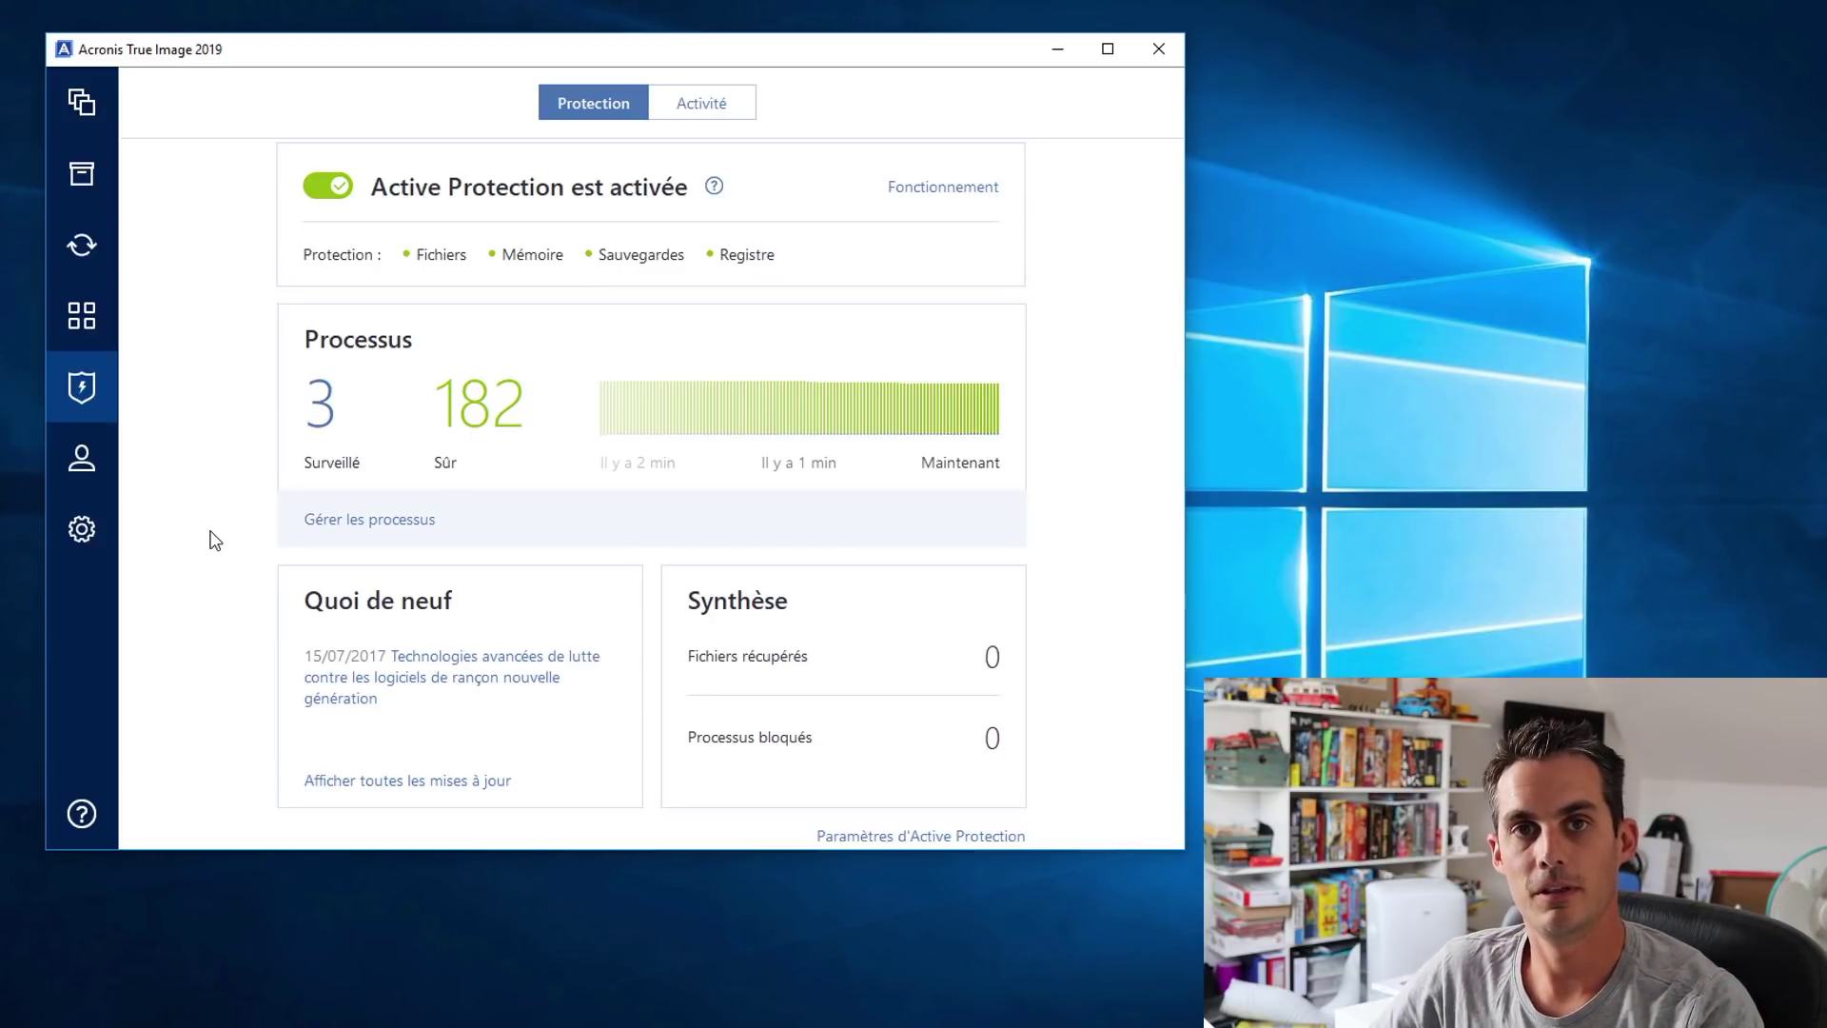
# - Try to schedule the J:\ disk backup on an event, triggered when an external device is attached
pyautogui.click(81, 101)
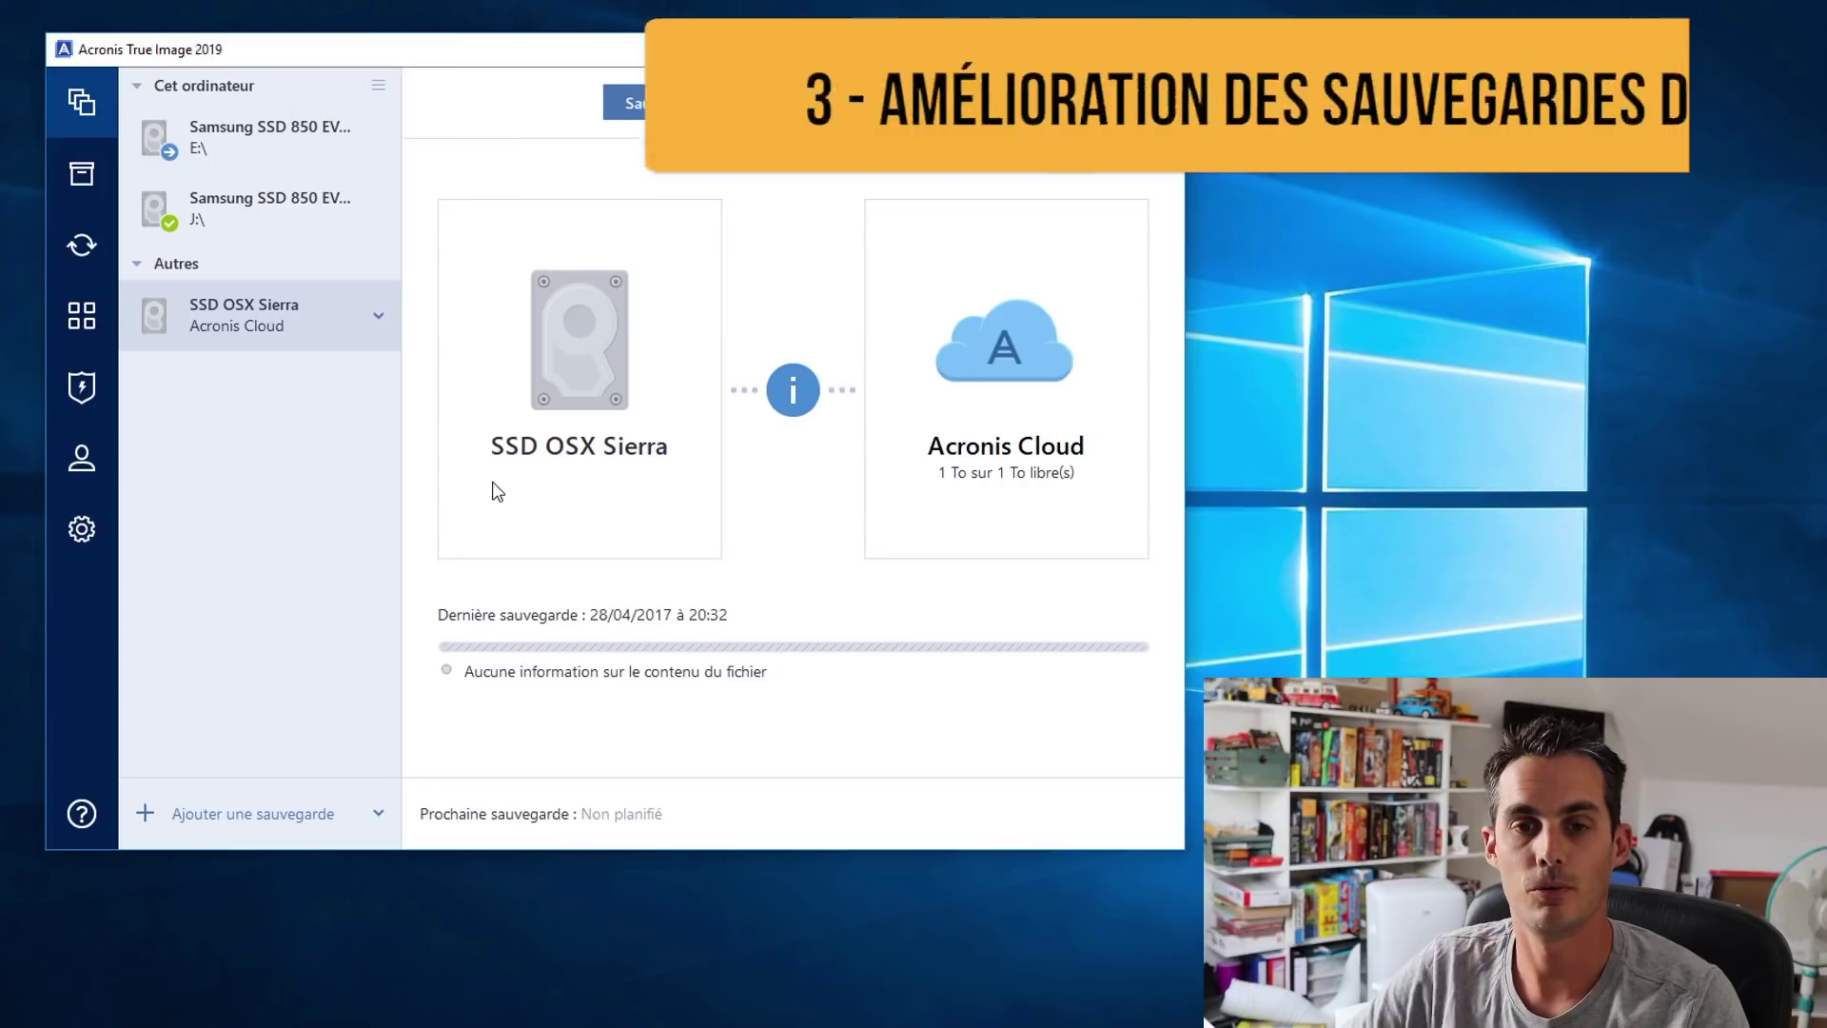
pyautogui.click(245, 211)
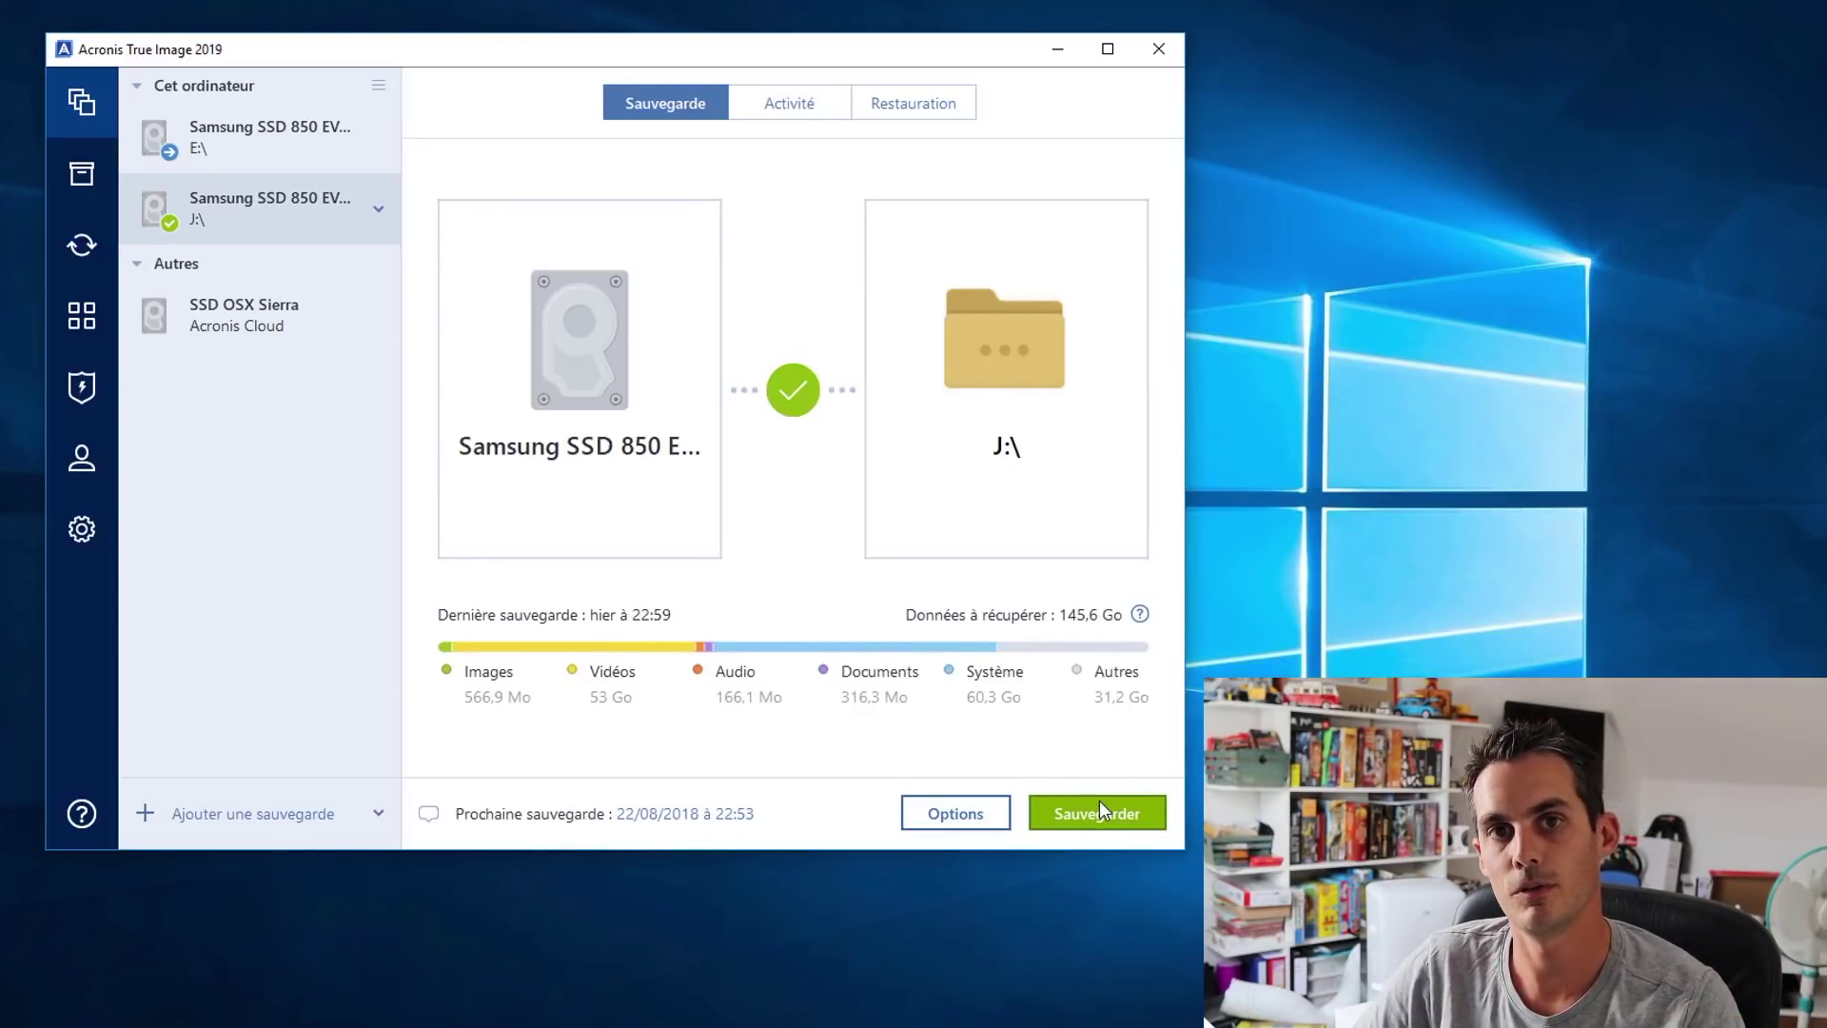
pyautogui.click(975, 820)
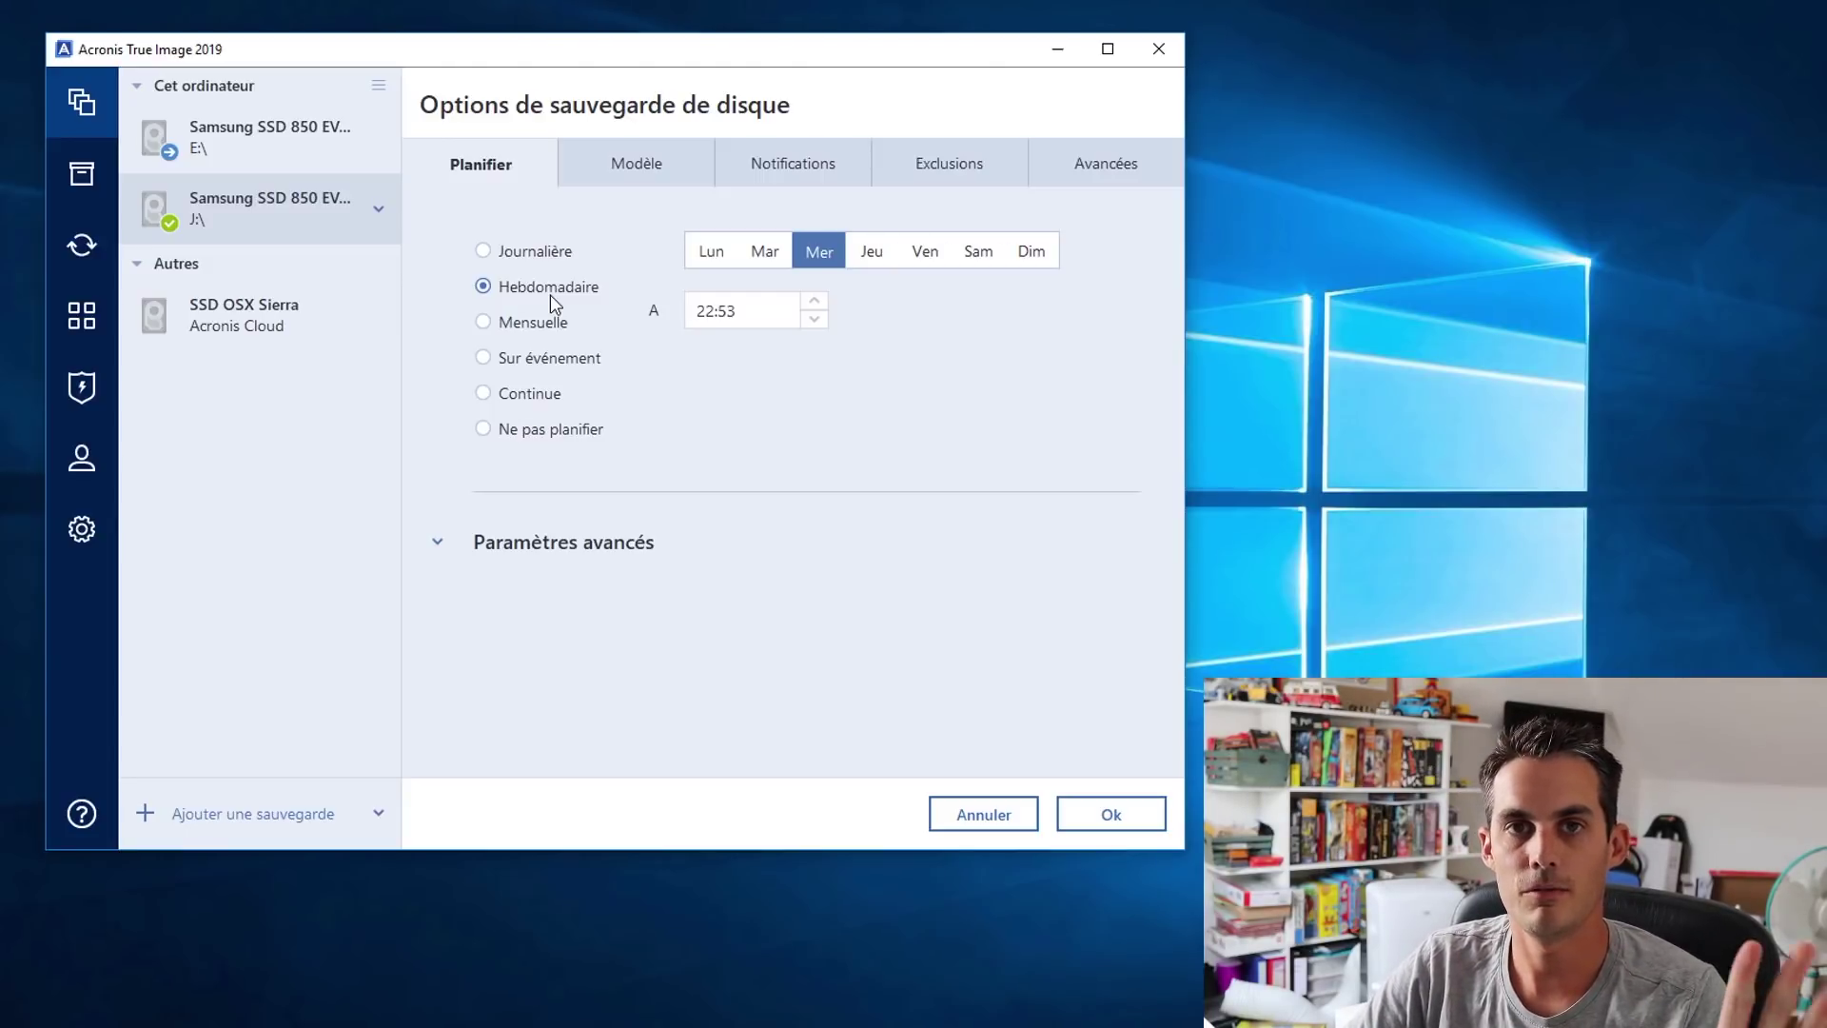
pyautogui.click(573, 360)
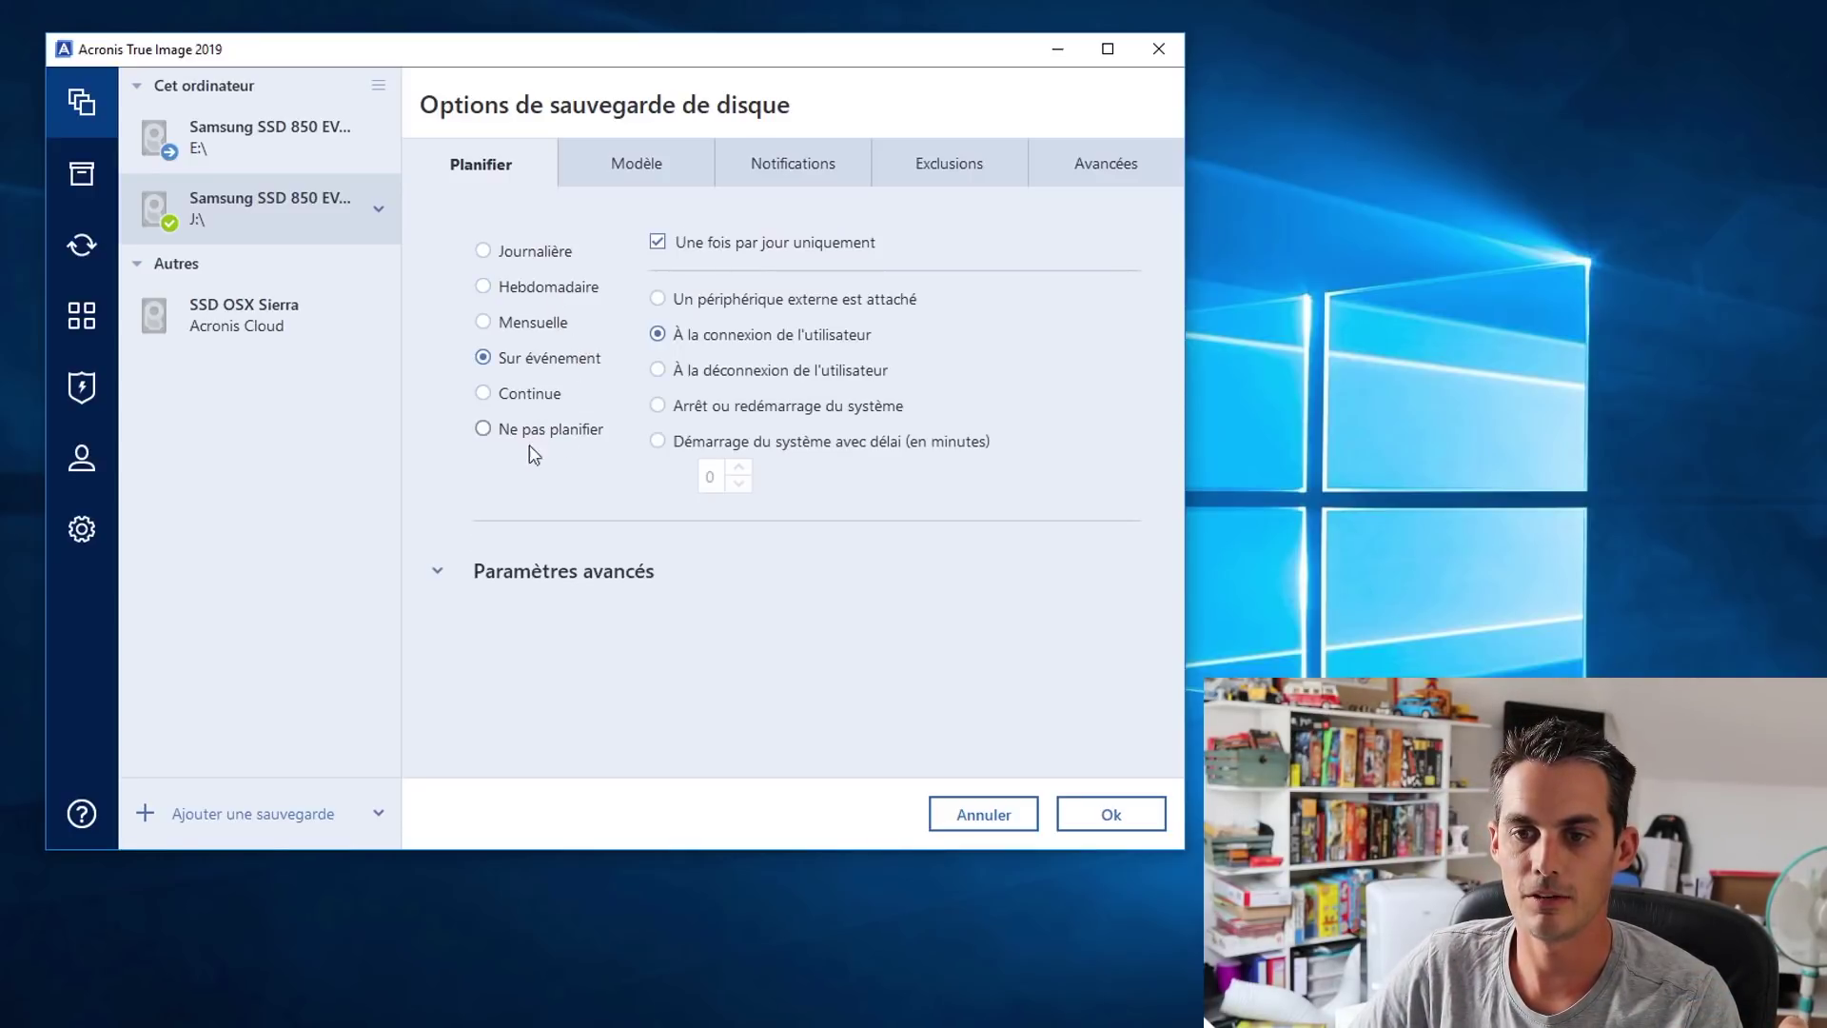
pyautogui.click(788, 300)
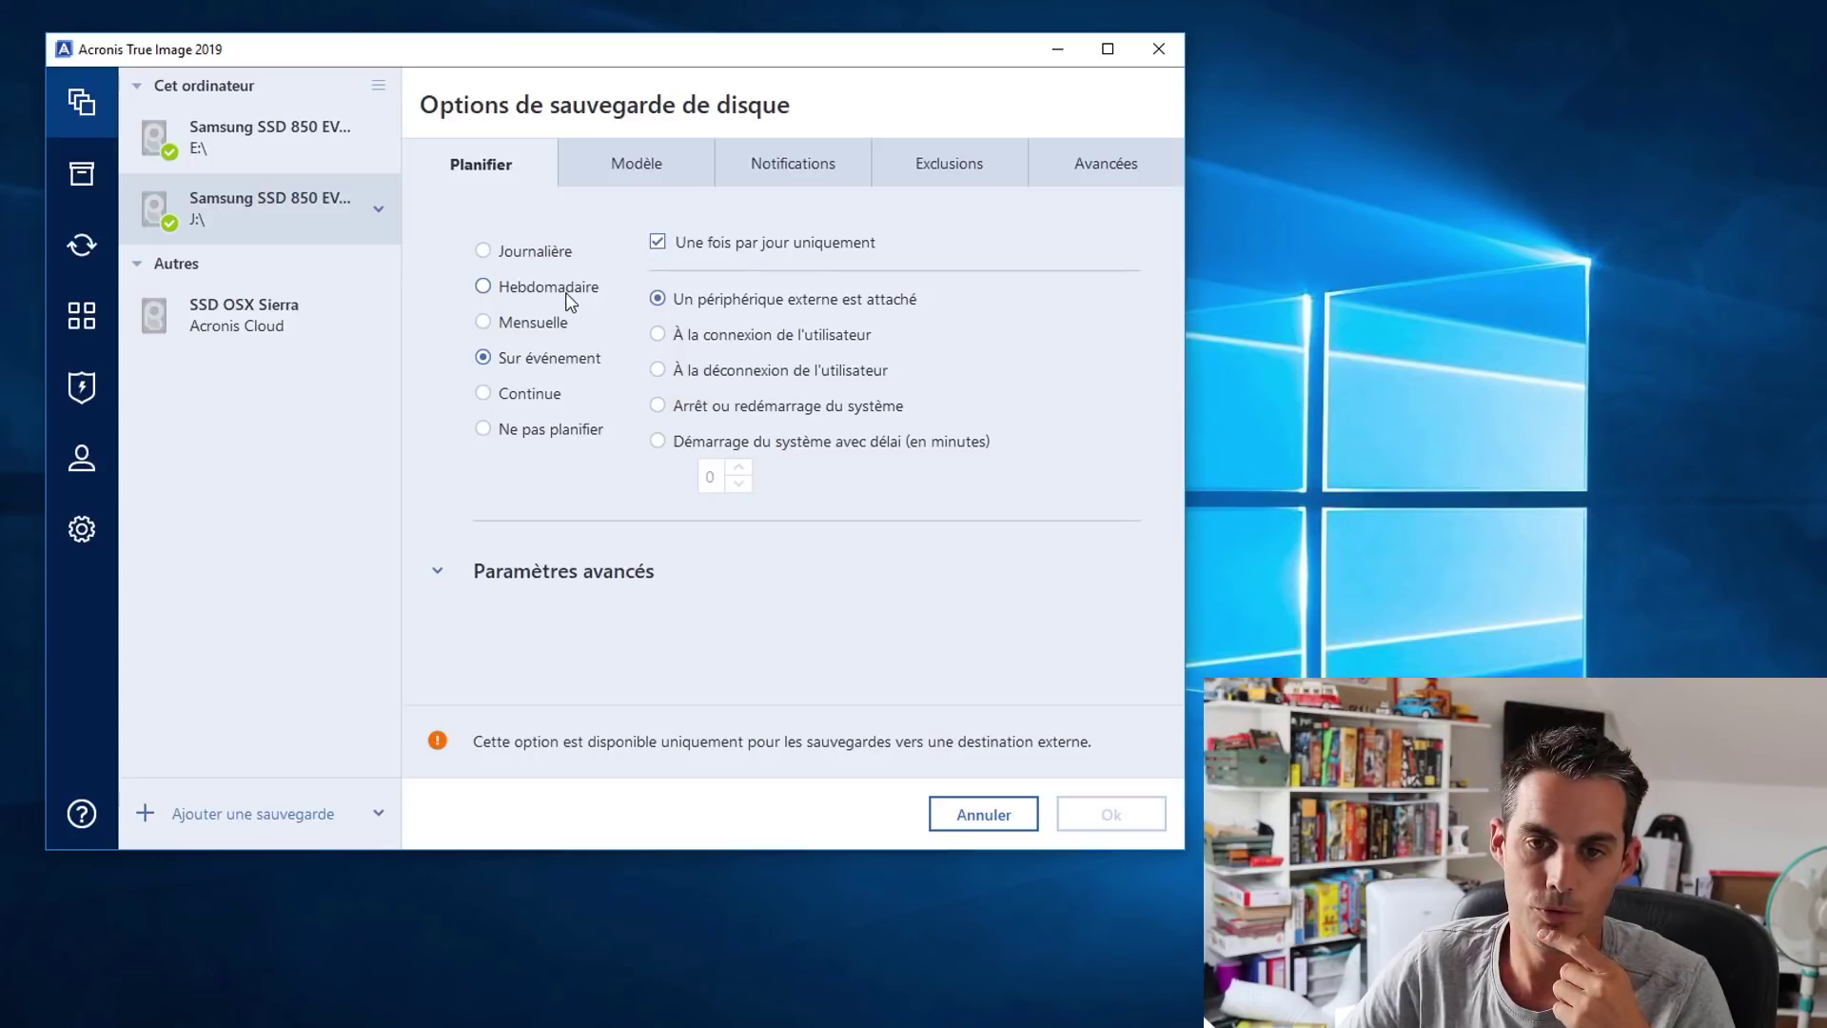
# - Open version cleanup for the J:\ backup, try selecting its 15/08/2018 and 16/08/2018 versions, and close it without deleting
pyautogui.rightClick(239, 215)
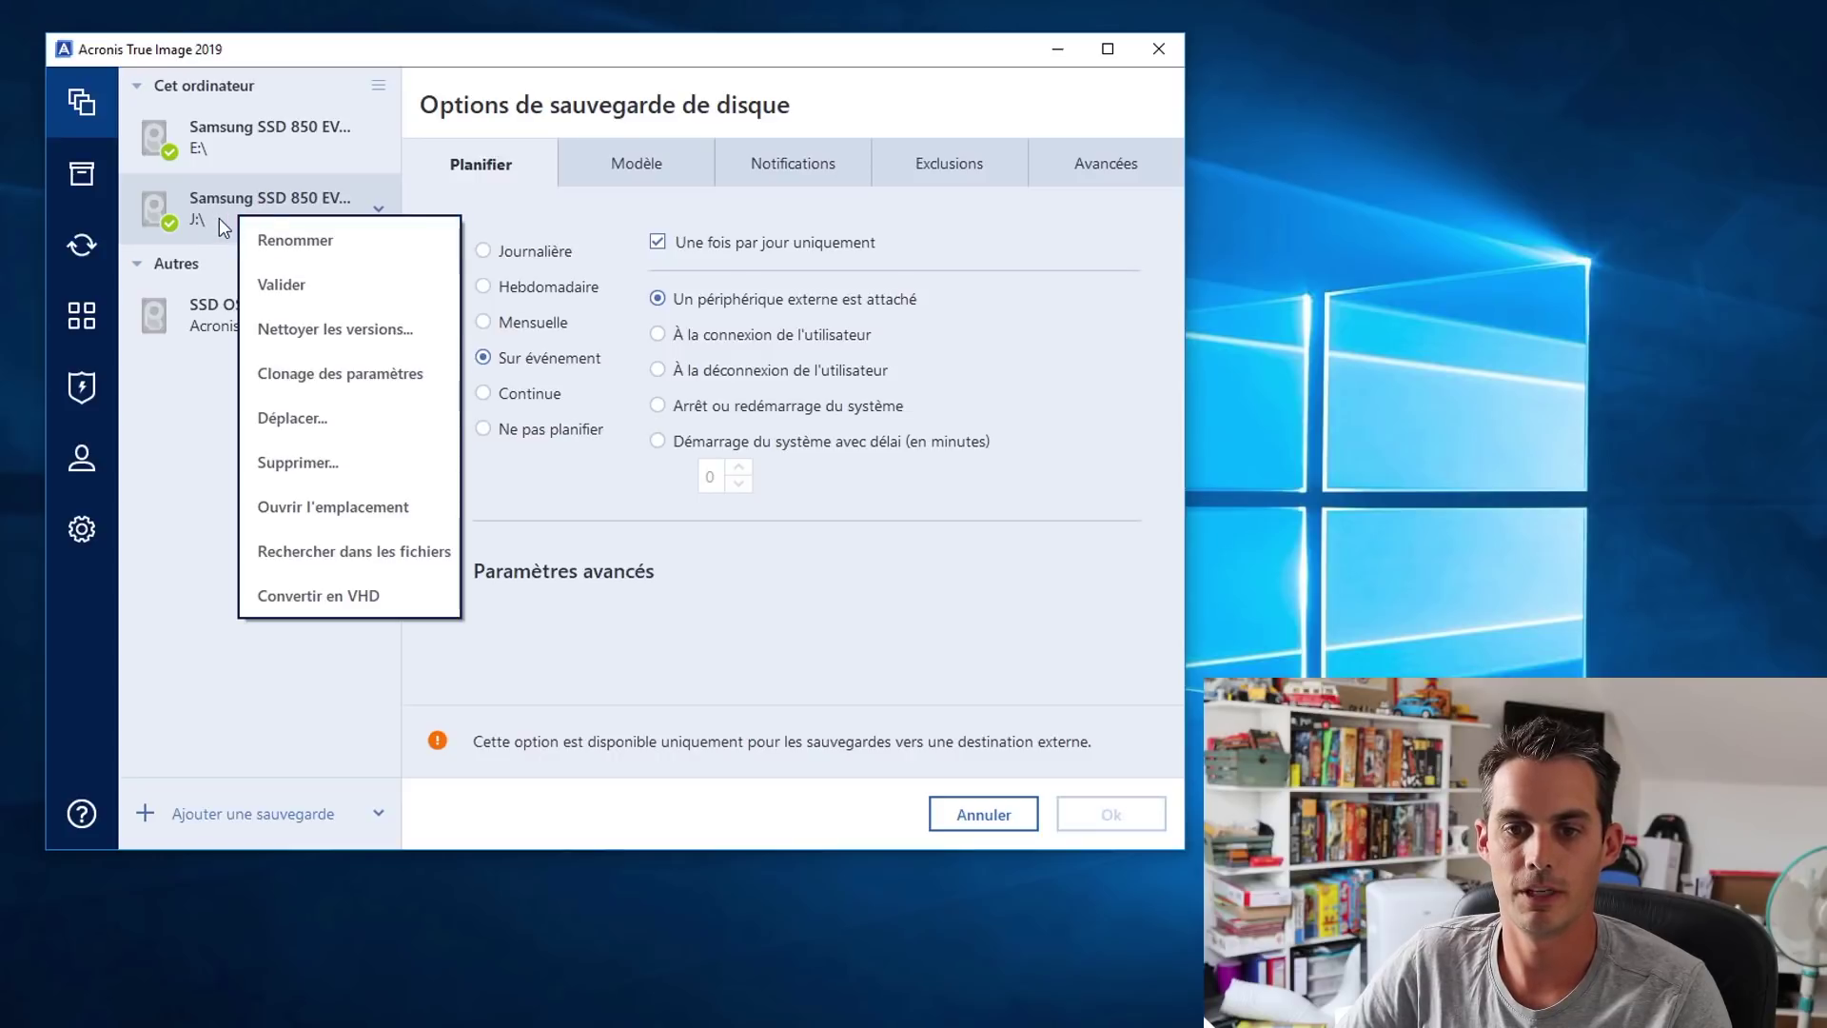
pyautogui.click(347, 333)
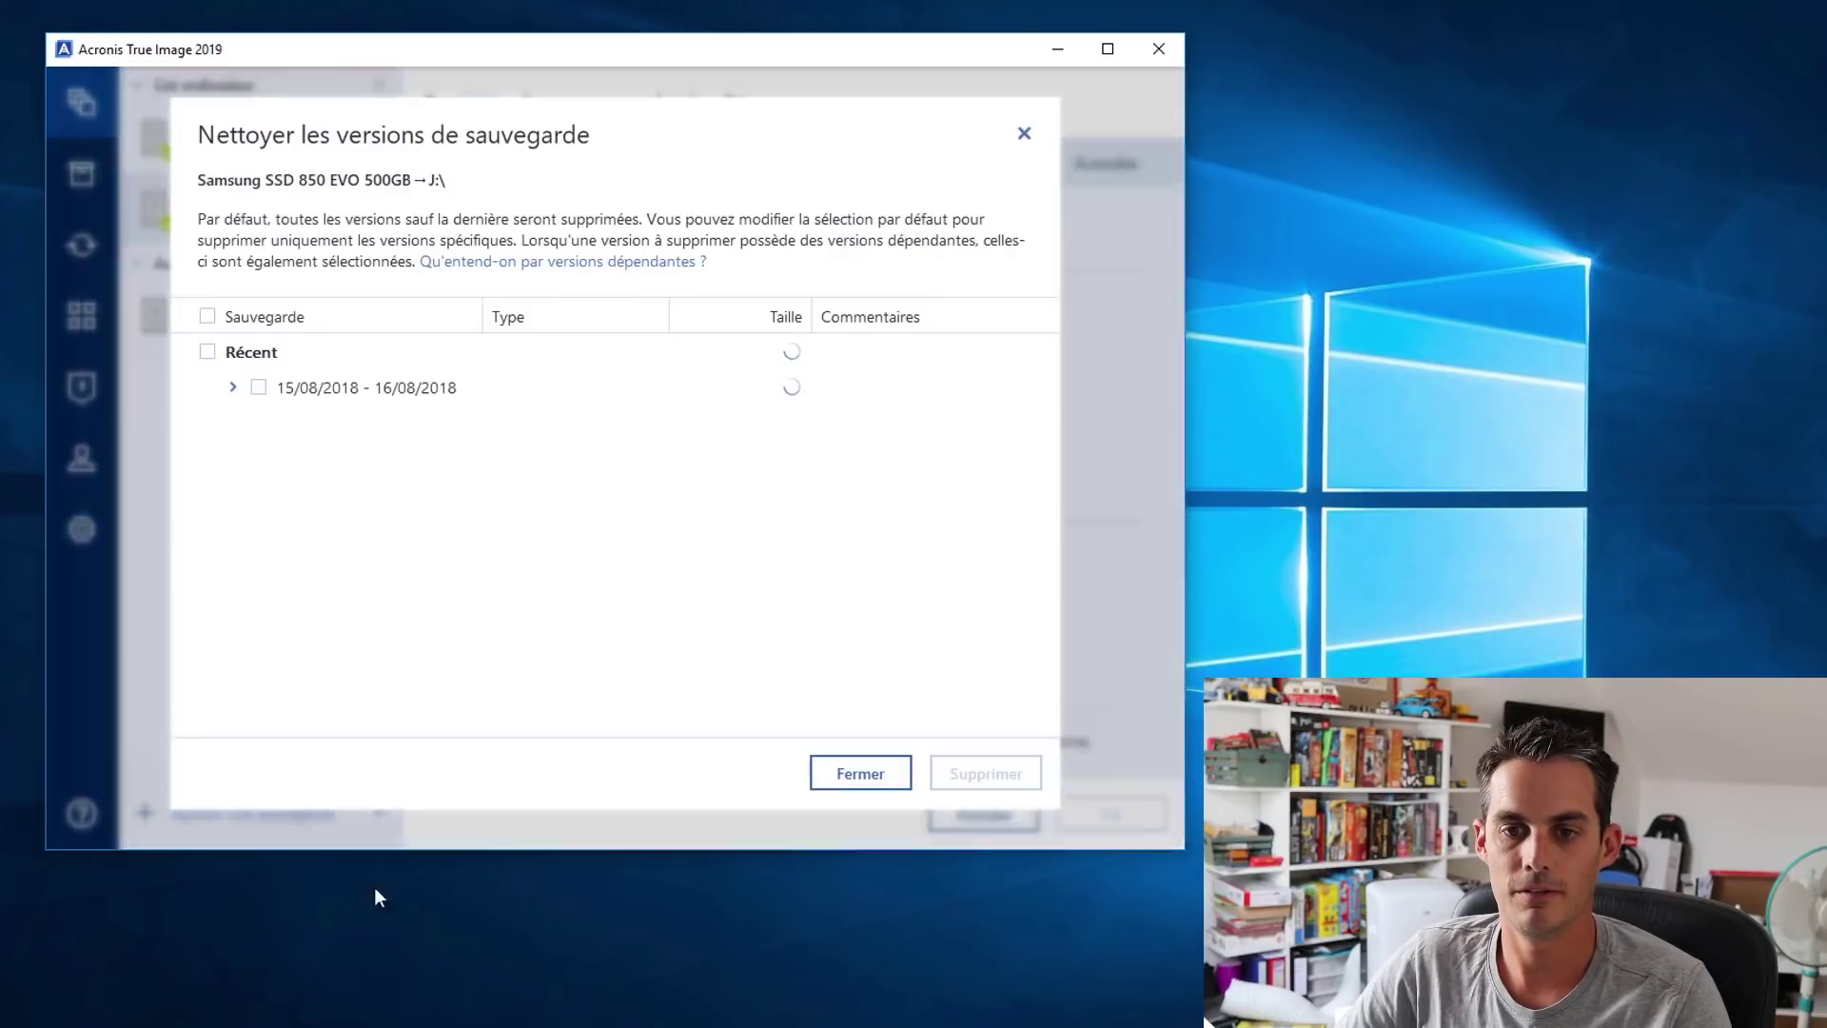
pyautogui.click(234, 453)
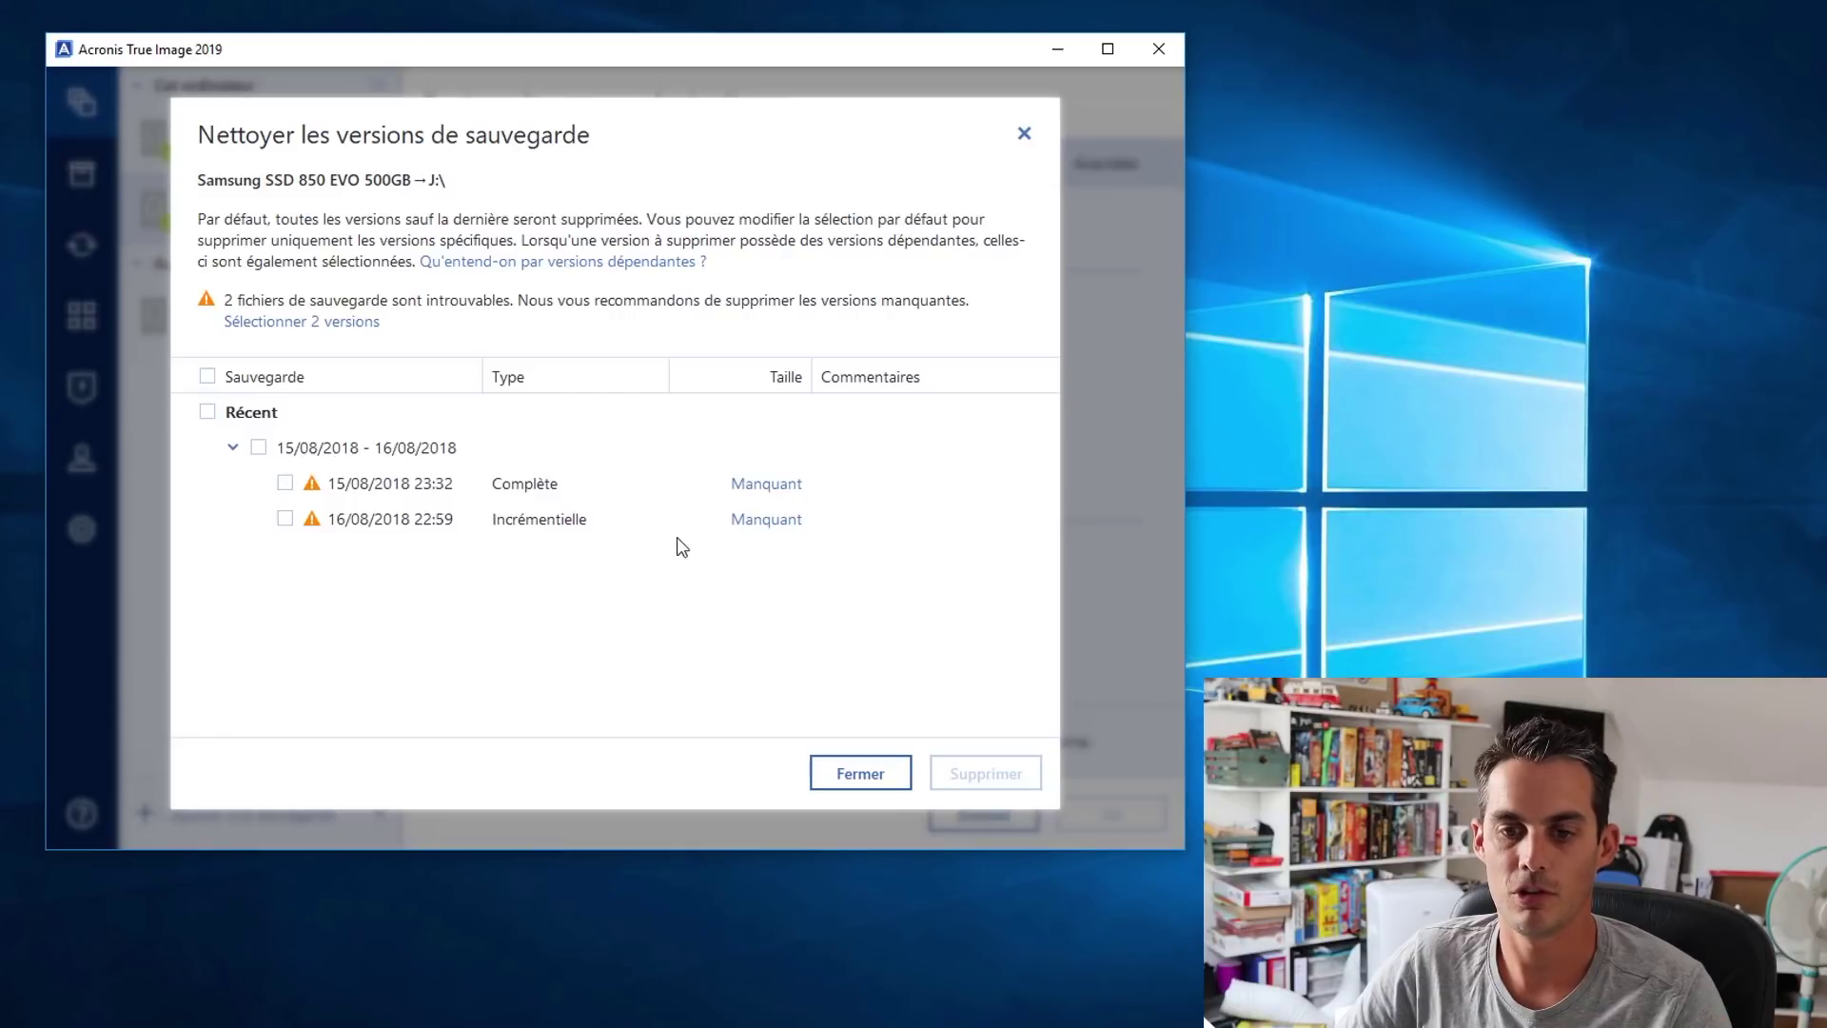
pyautogui.click(286, 487)
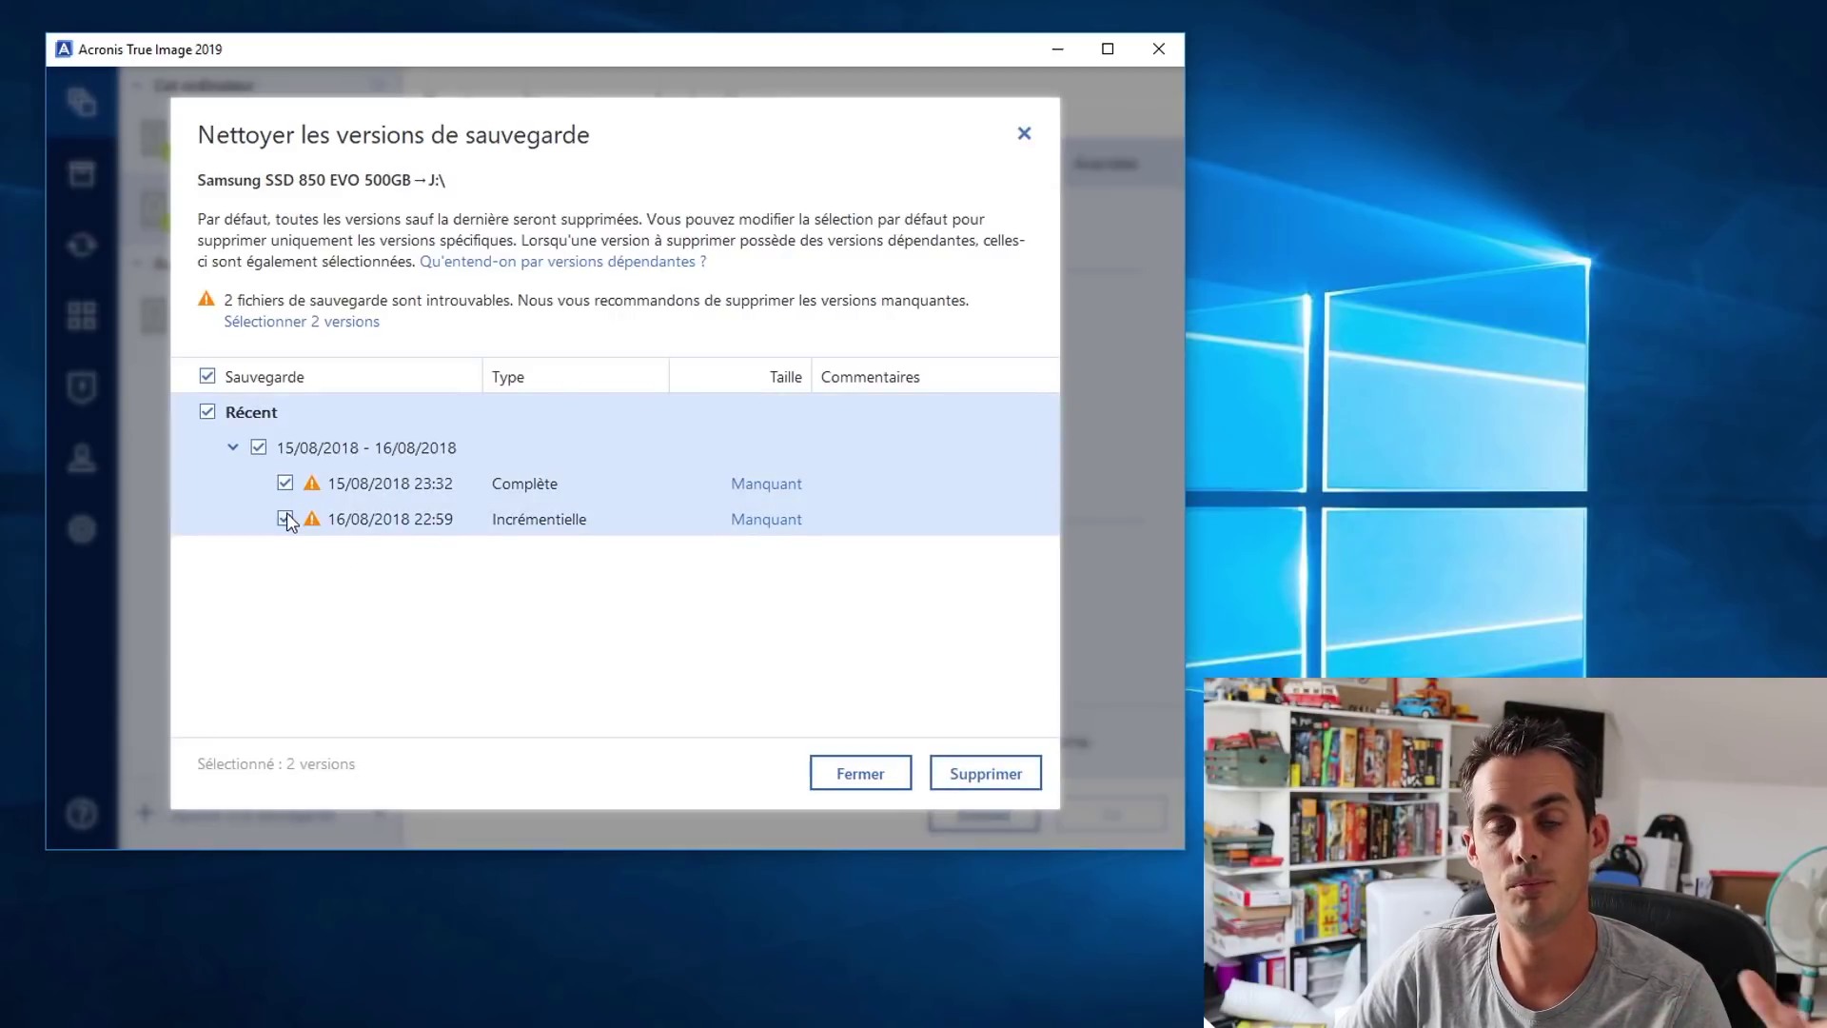
pyautogui.click(286, 516)
pyautogui.click(285, 482)
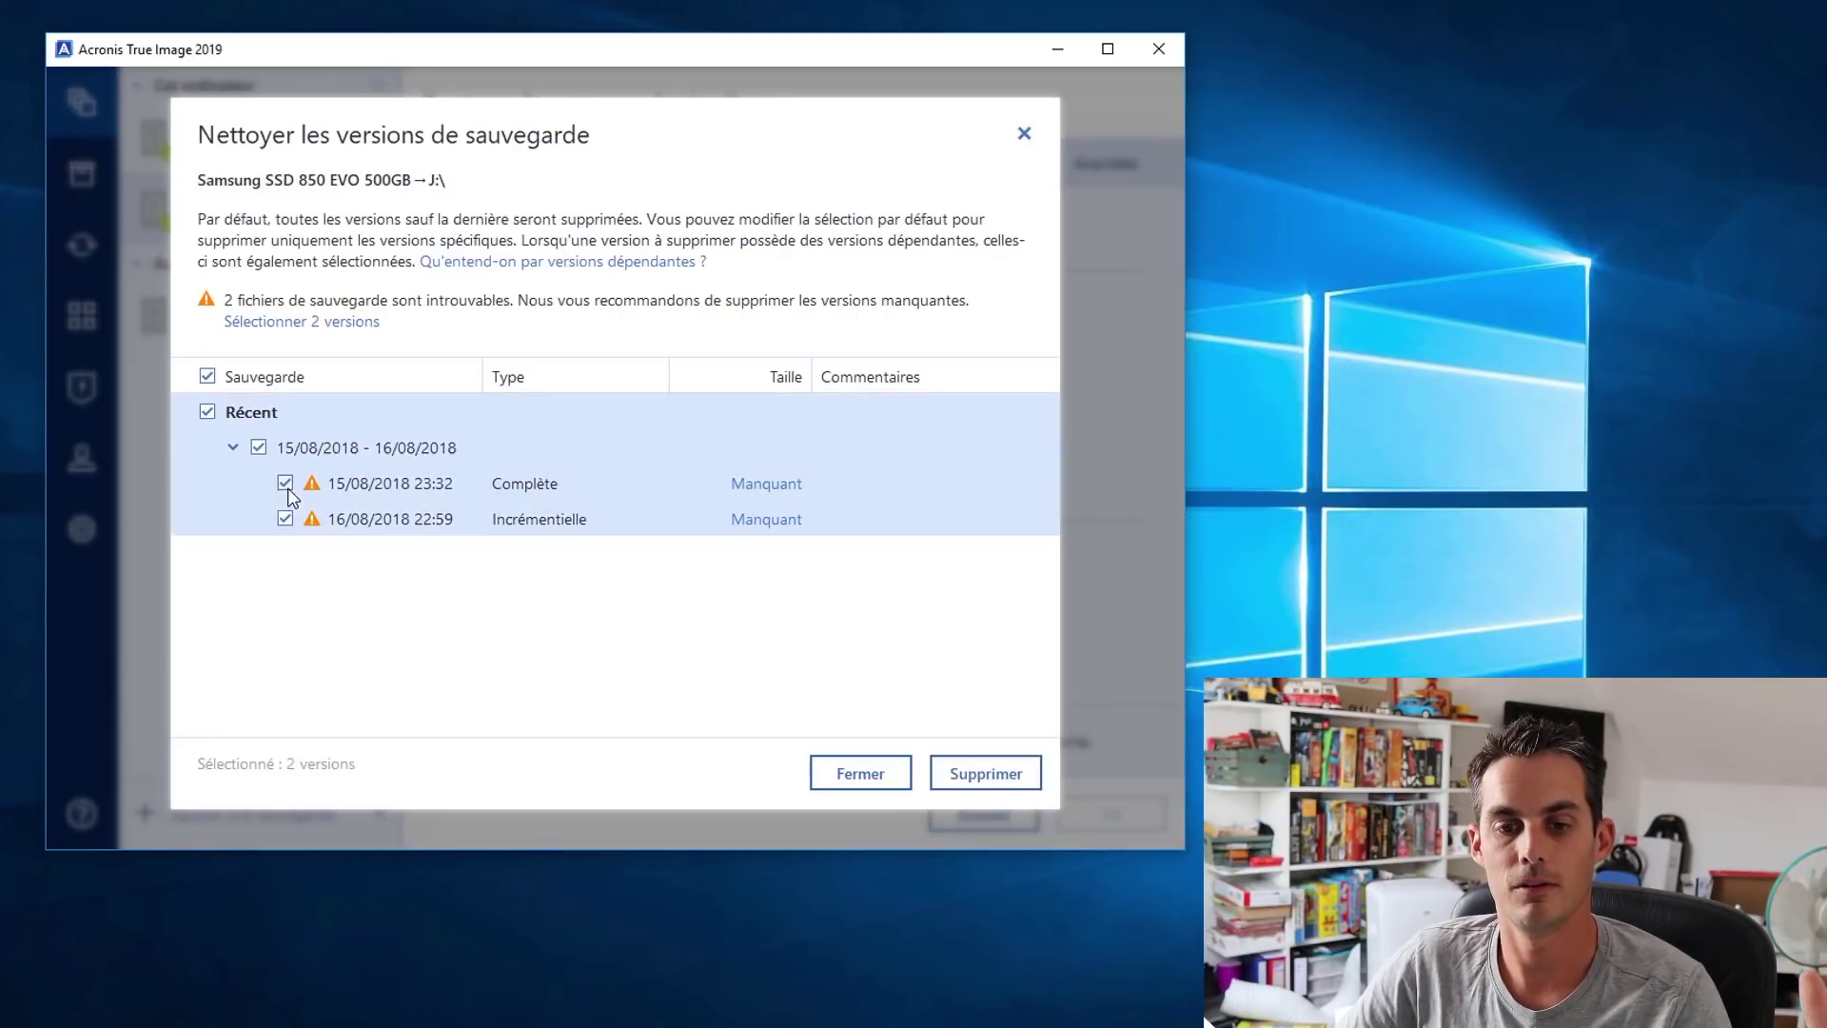
pyautogui.click(285, 482)
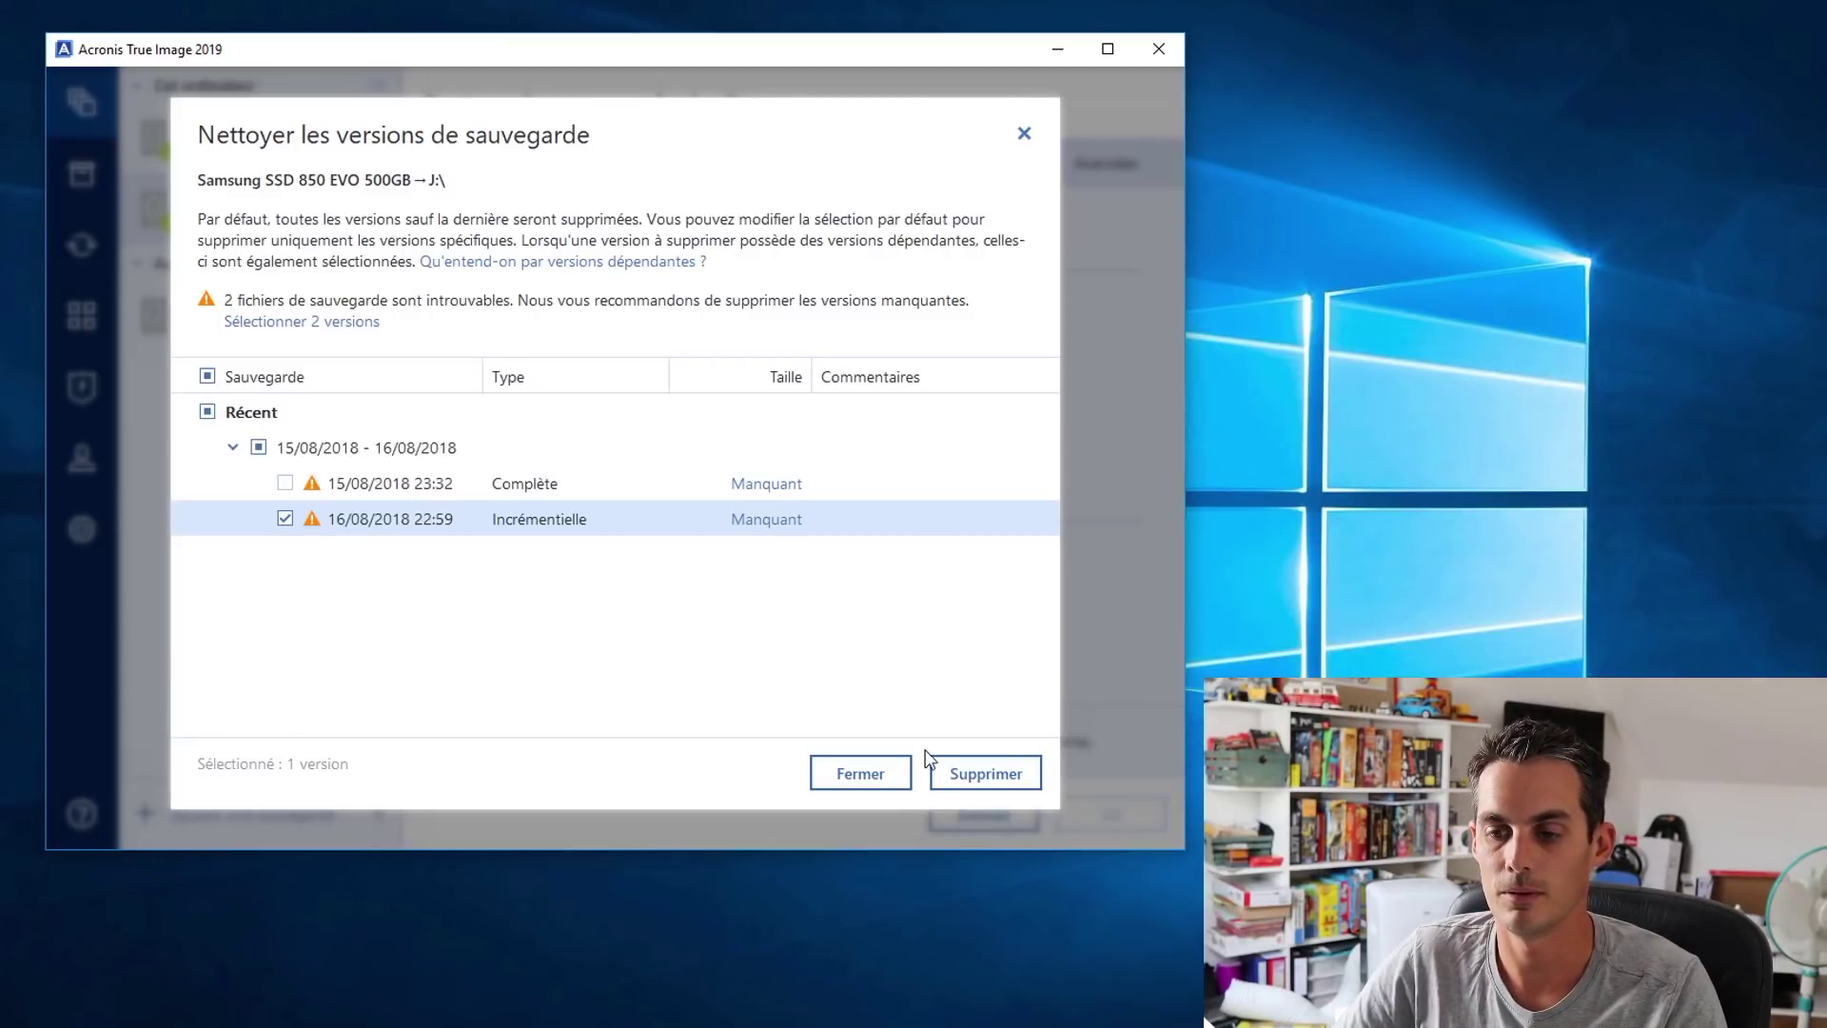
pyautogui.click(860, 774)
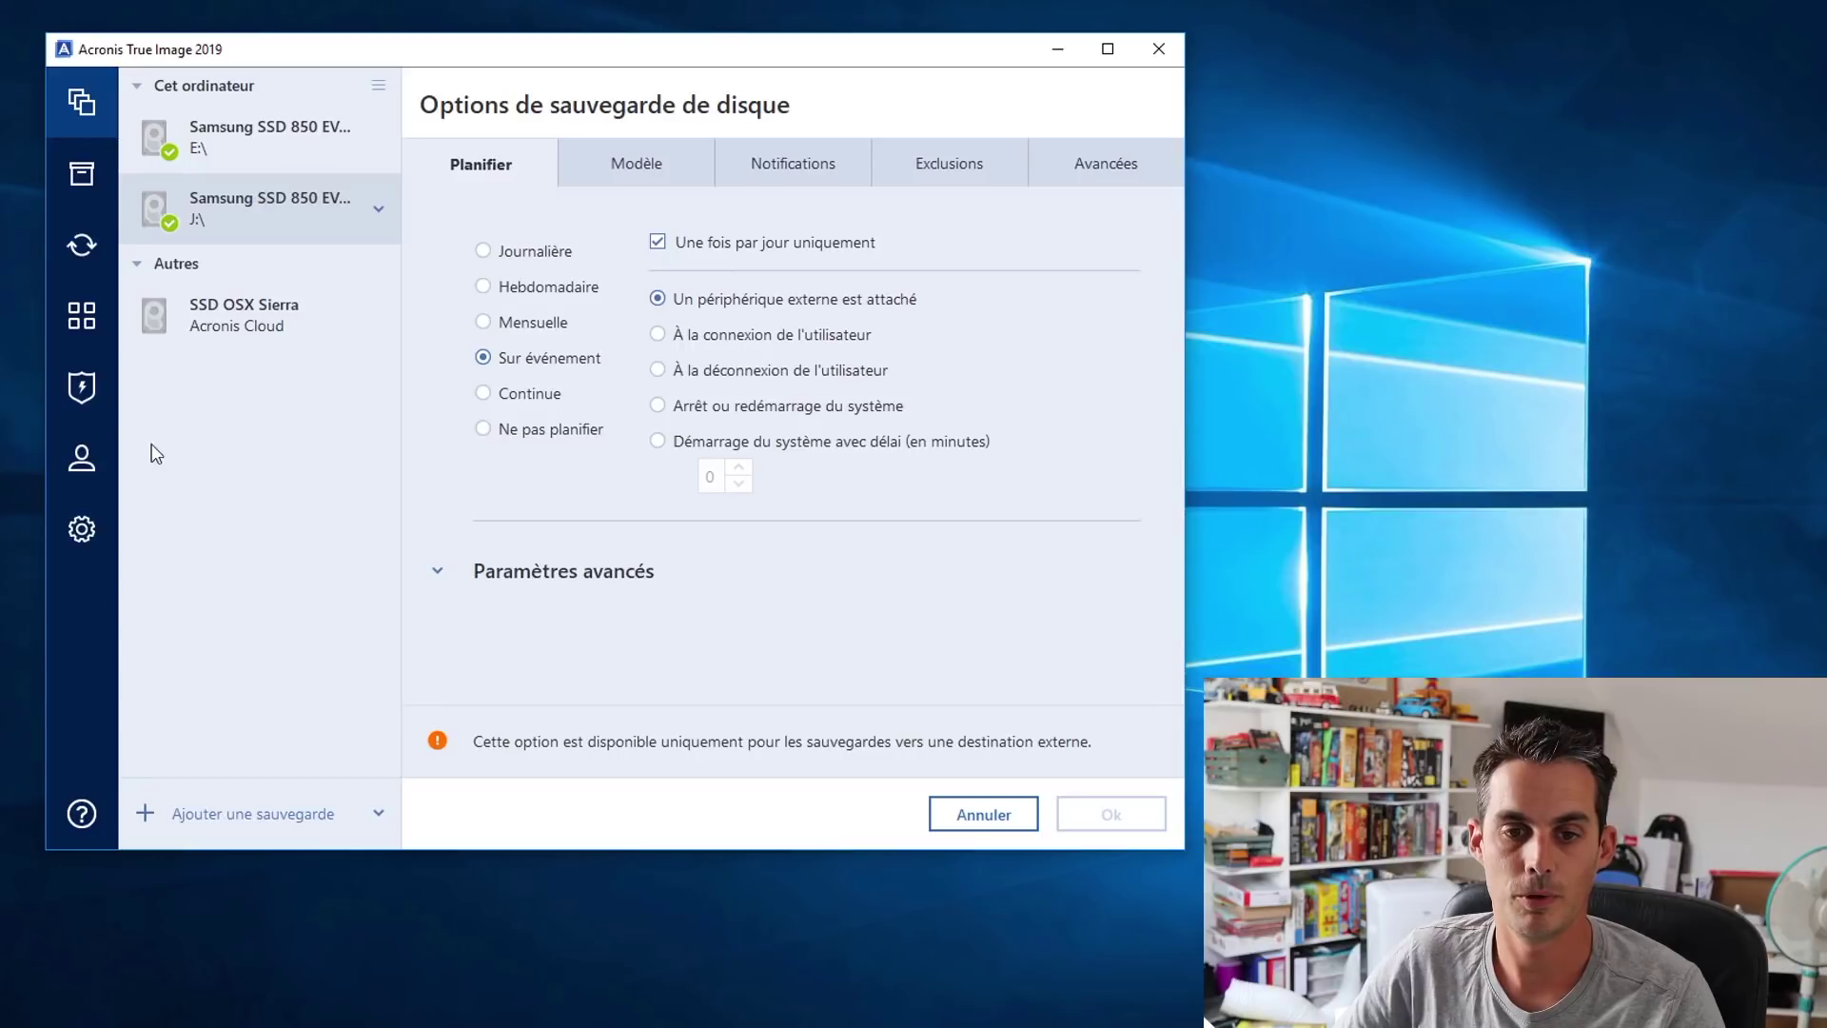
# - Open the rescue media builder to view its creation methods, and return to the tools overview
pyautogui.click(93, 311)
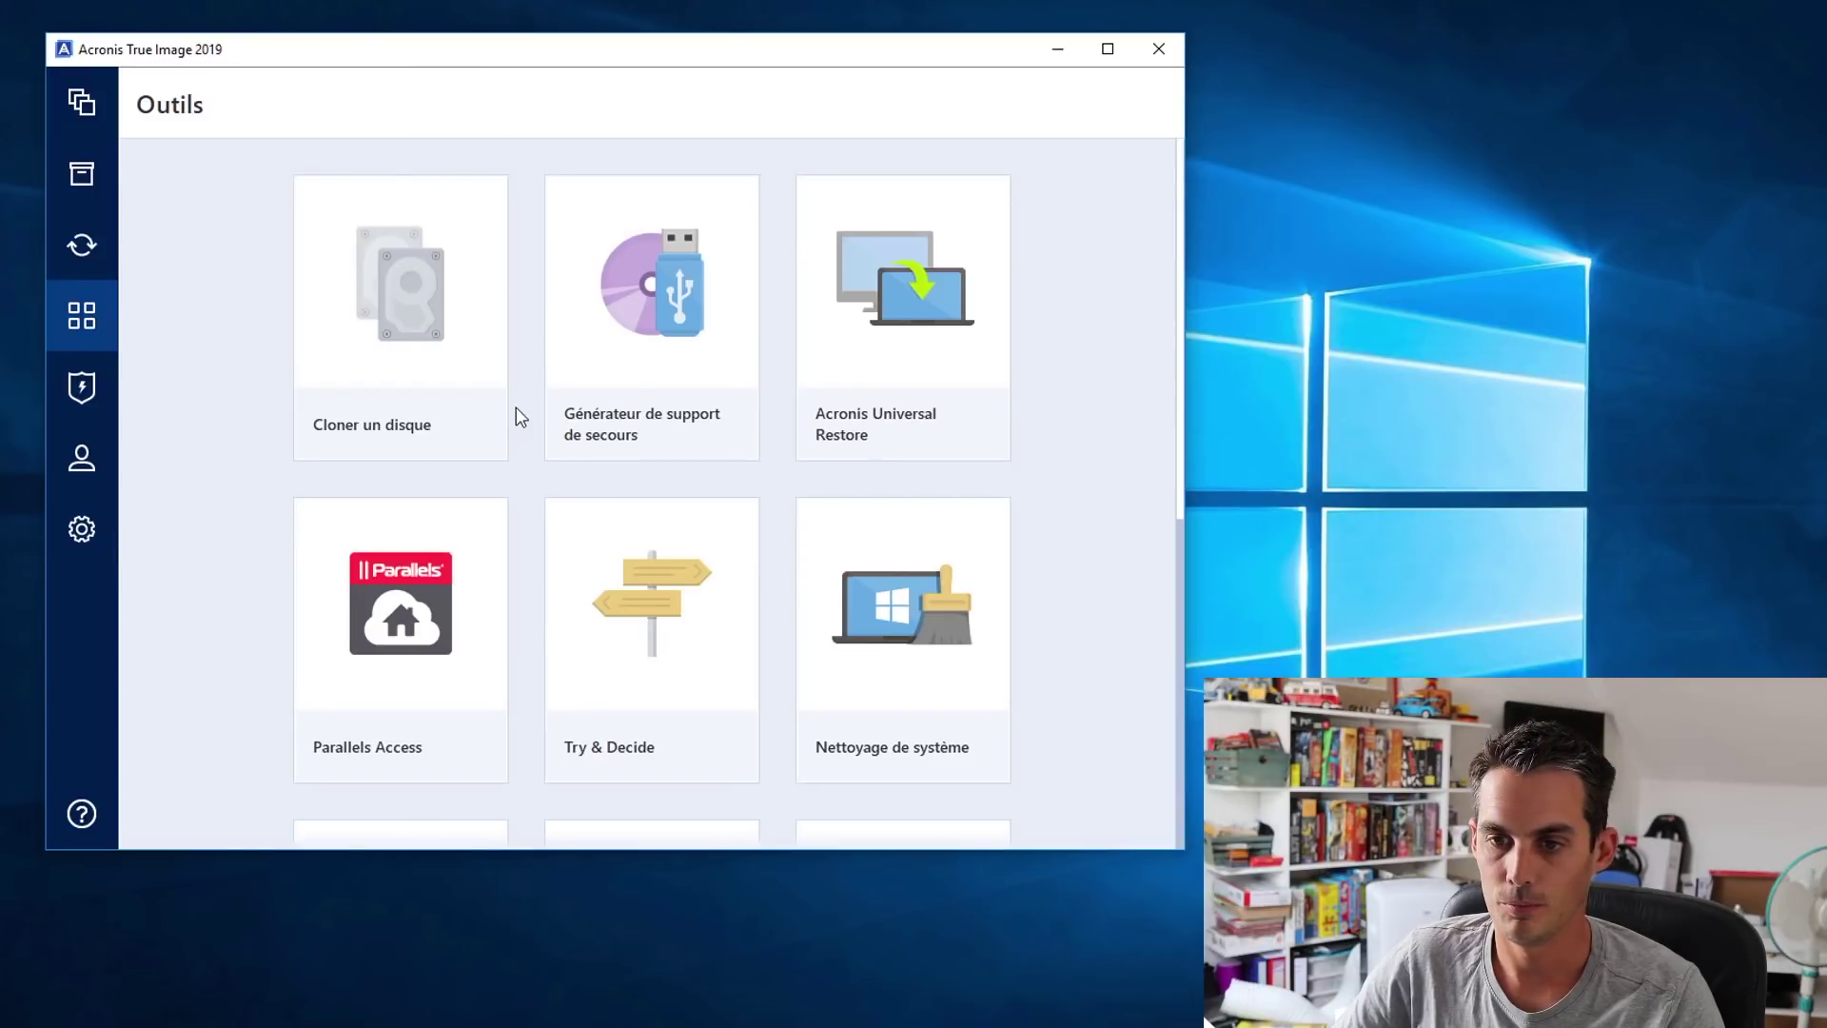
pyautogui.click(669, 326)
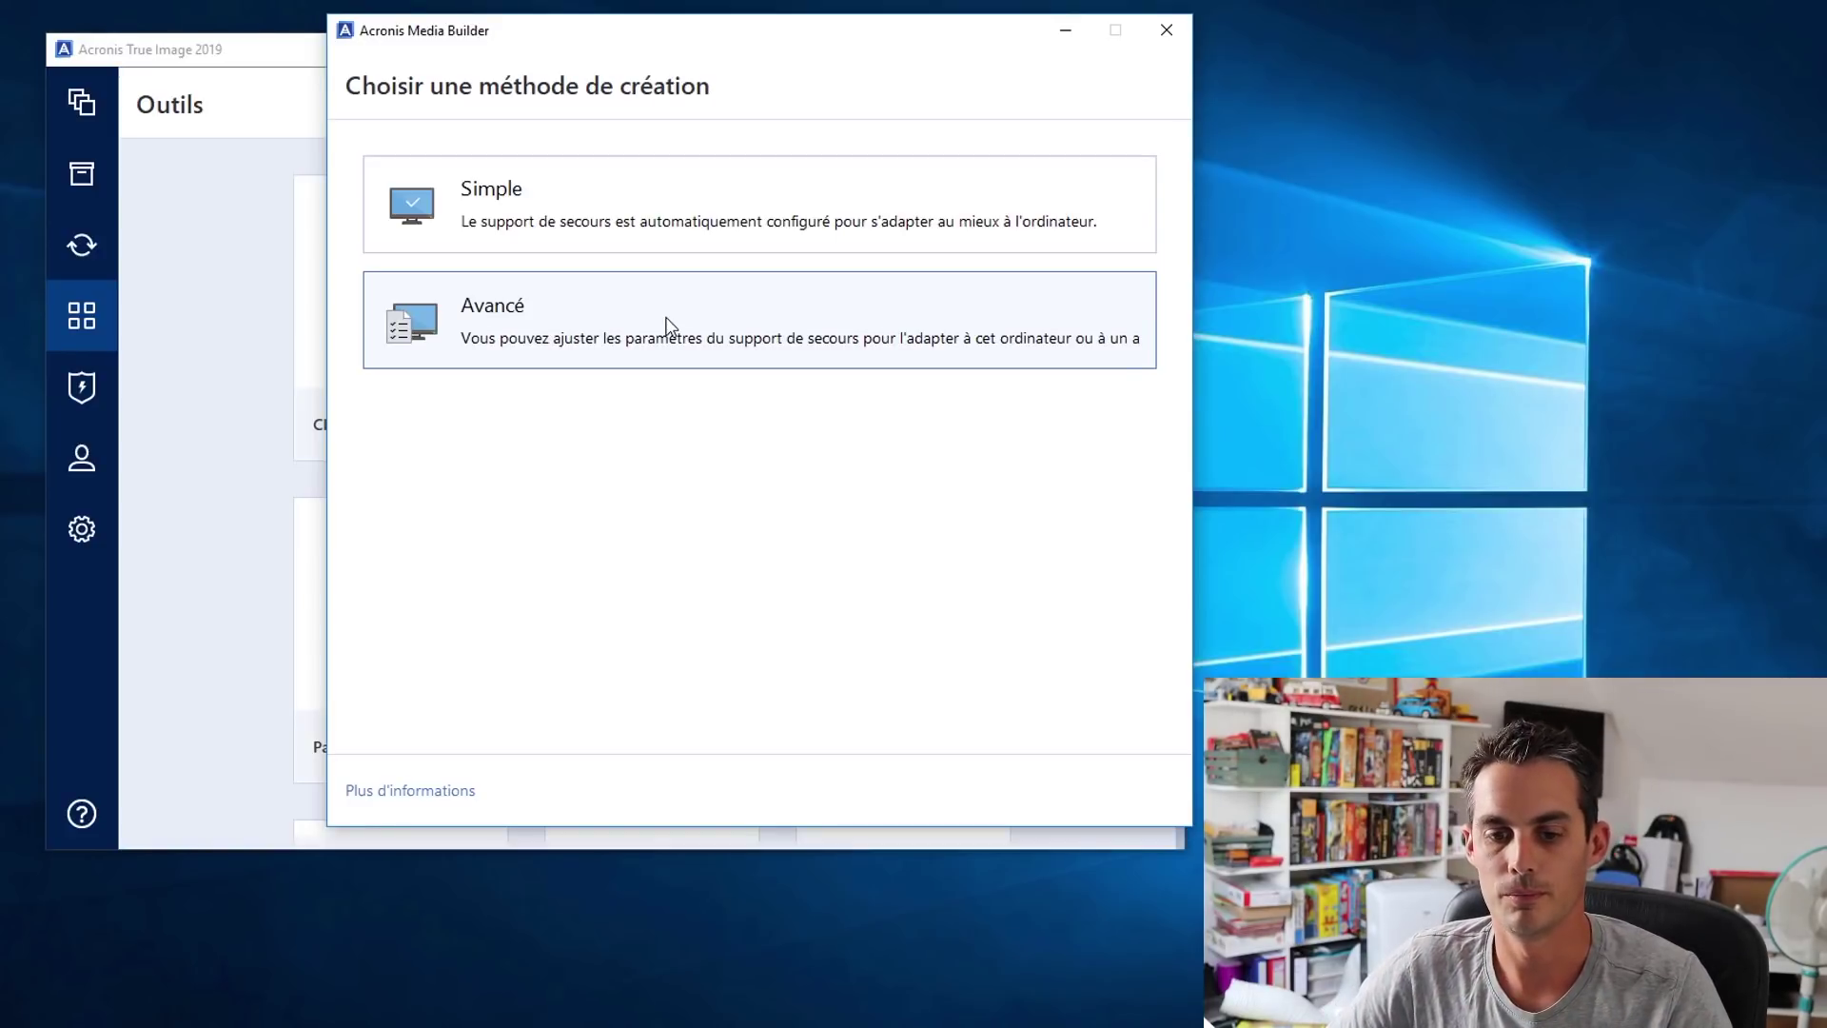
pyautogui.click(212, 425)
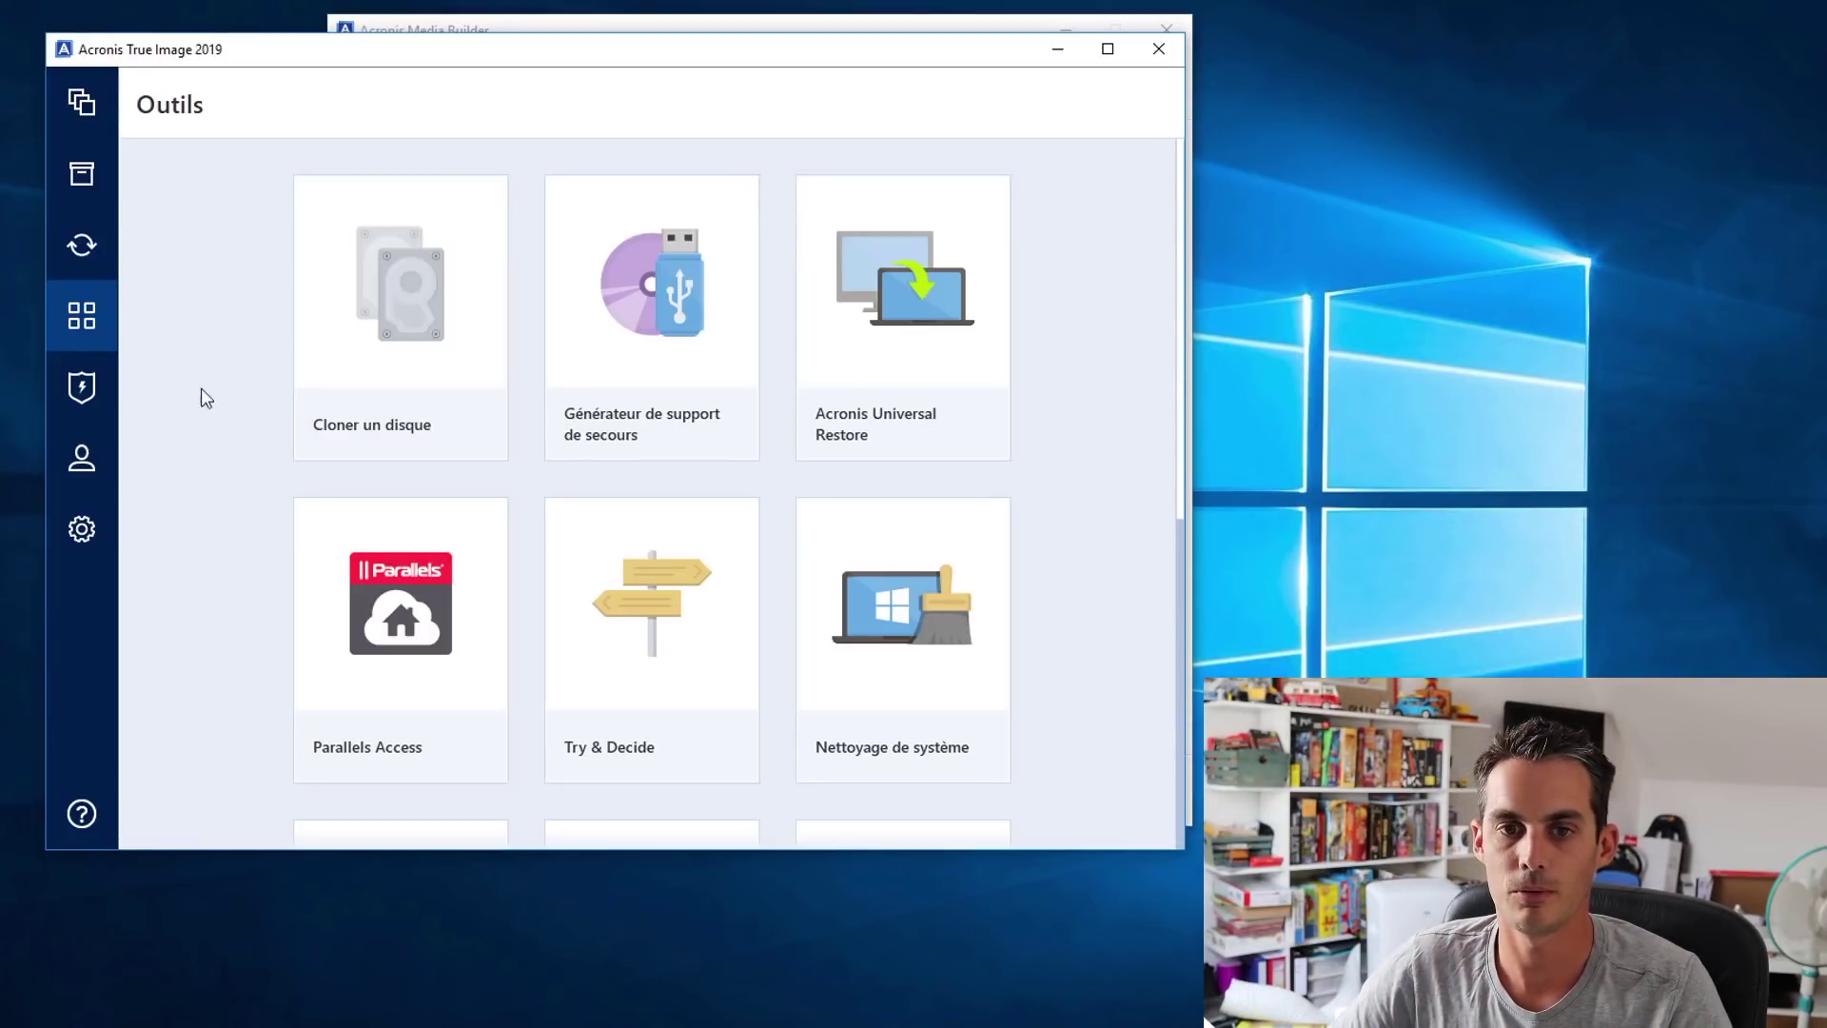
# - Open the E:\ disk backup's overview, then switch to File Explorer and select the backup file on Backup (E:) to check its size
pyautogui.click(89, 112)
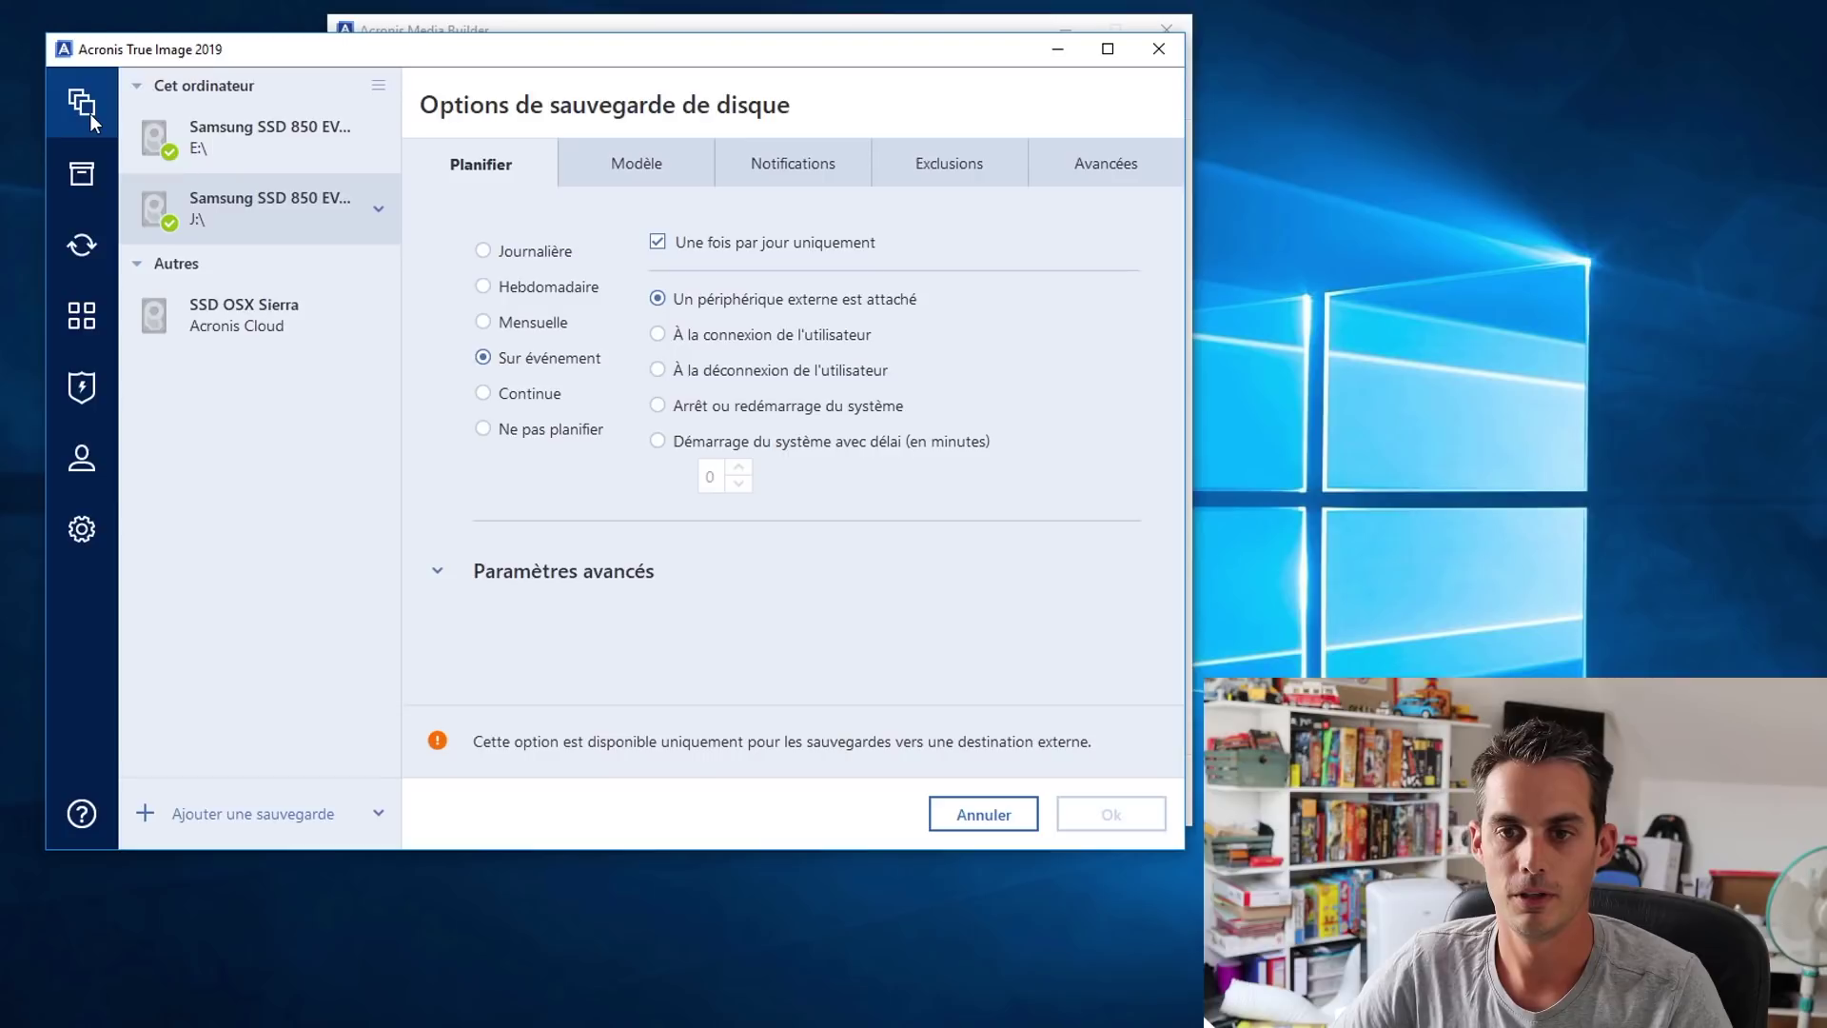
pyautogui.click(277, 155)
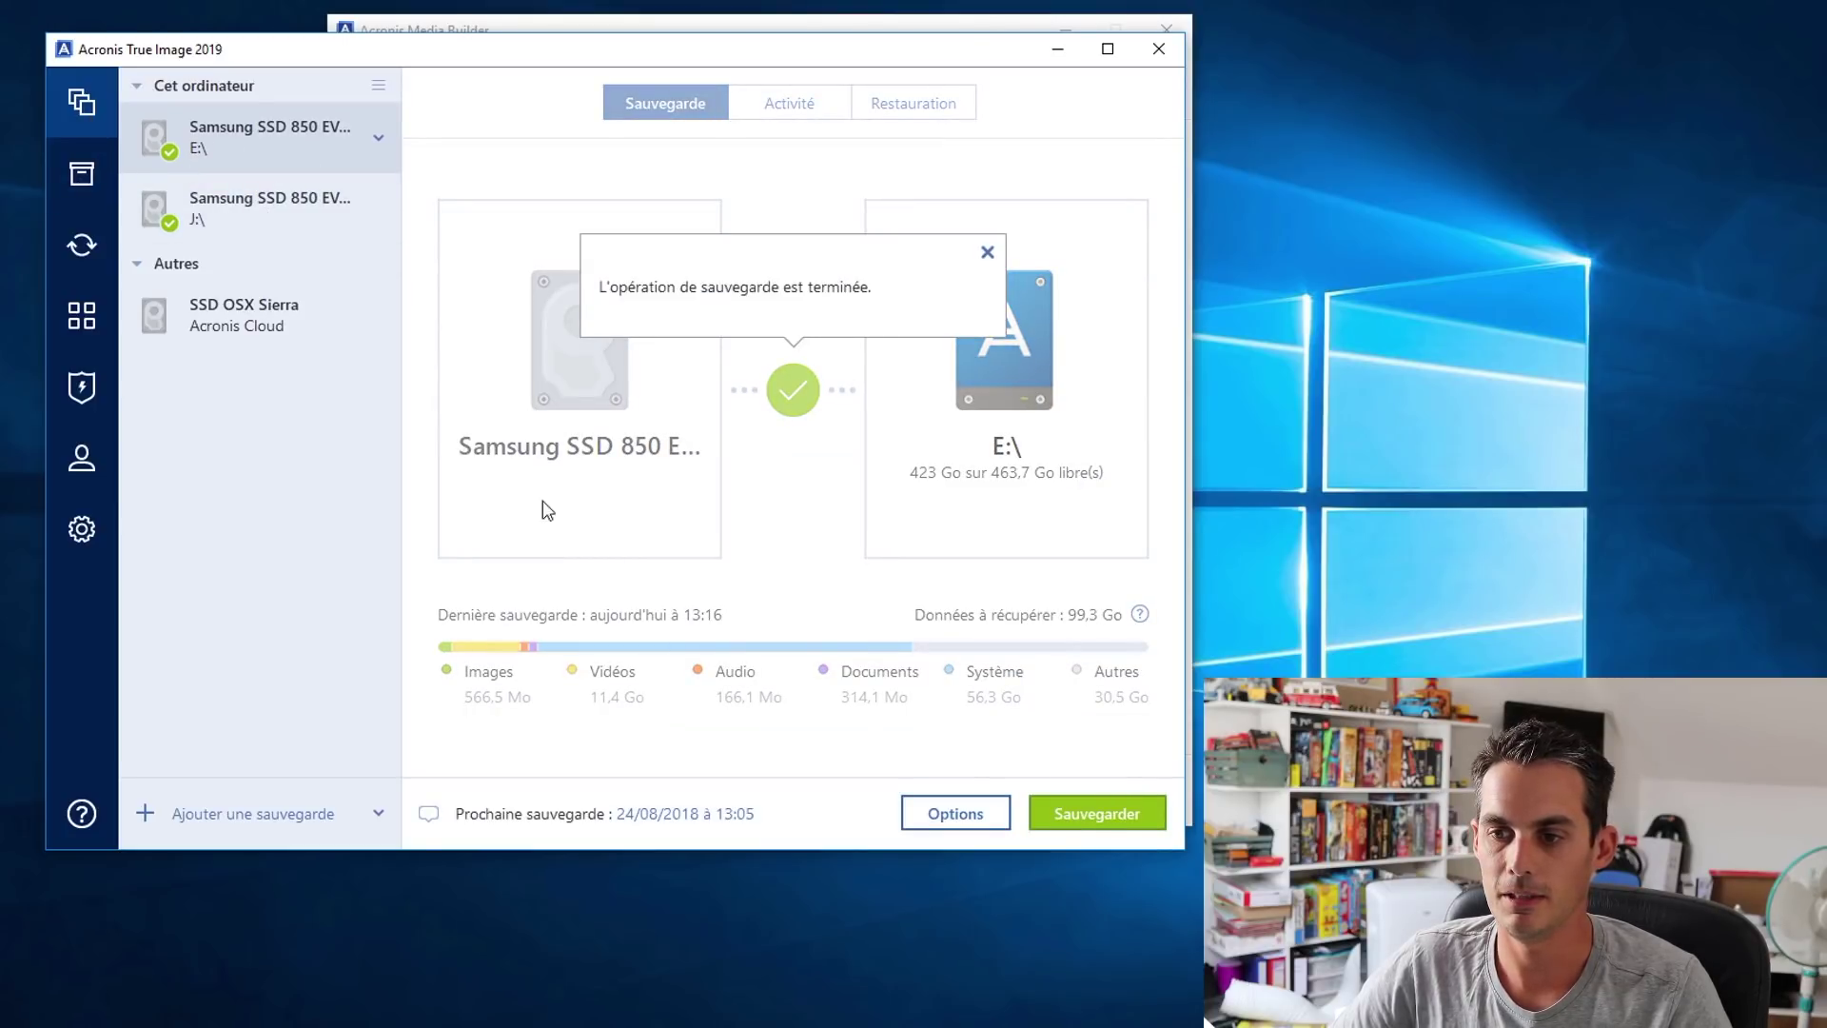
pyautogui.click(211, 1025)
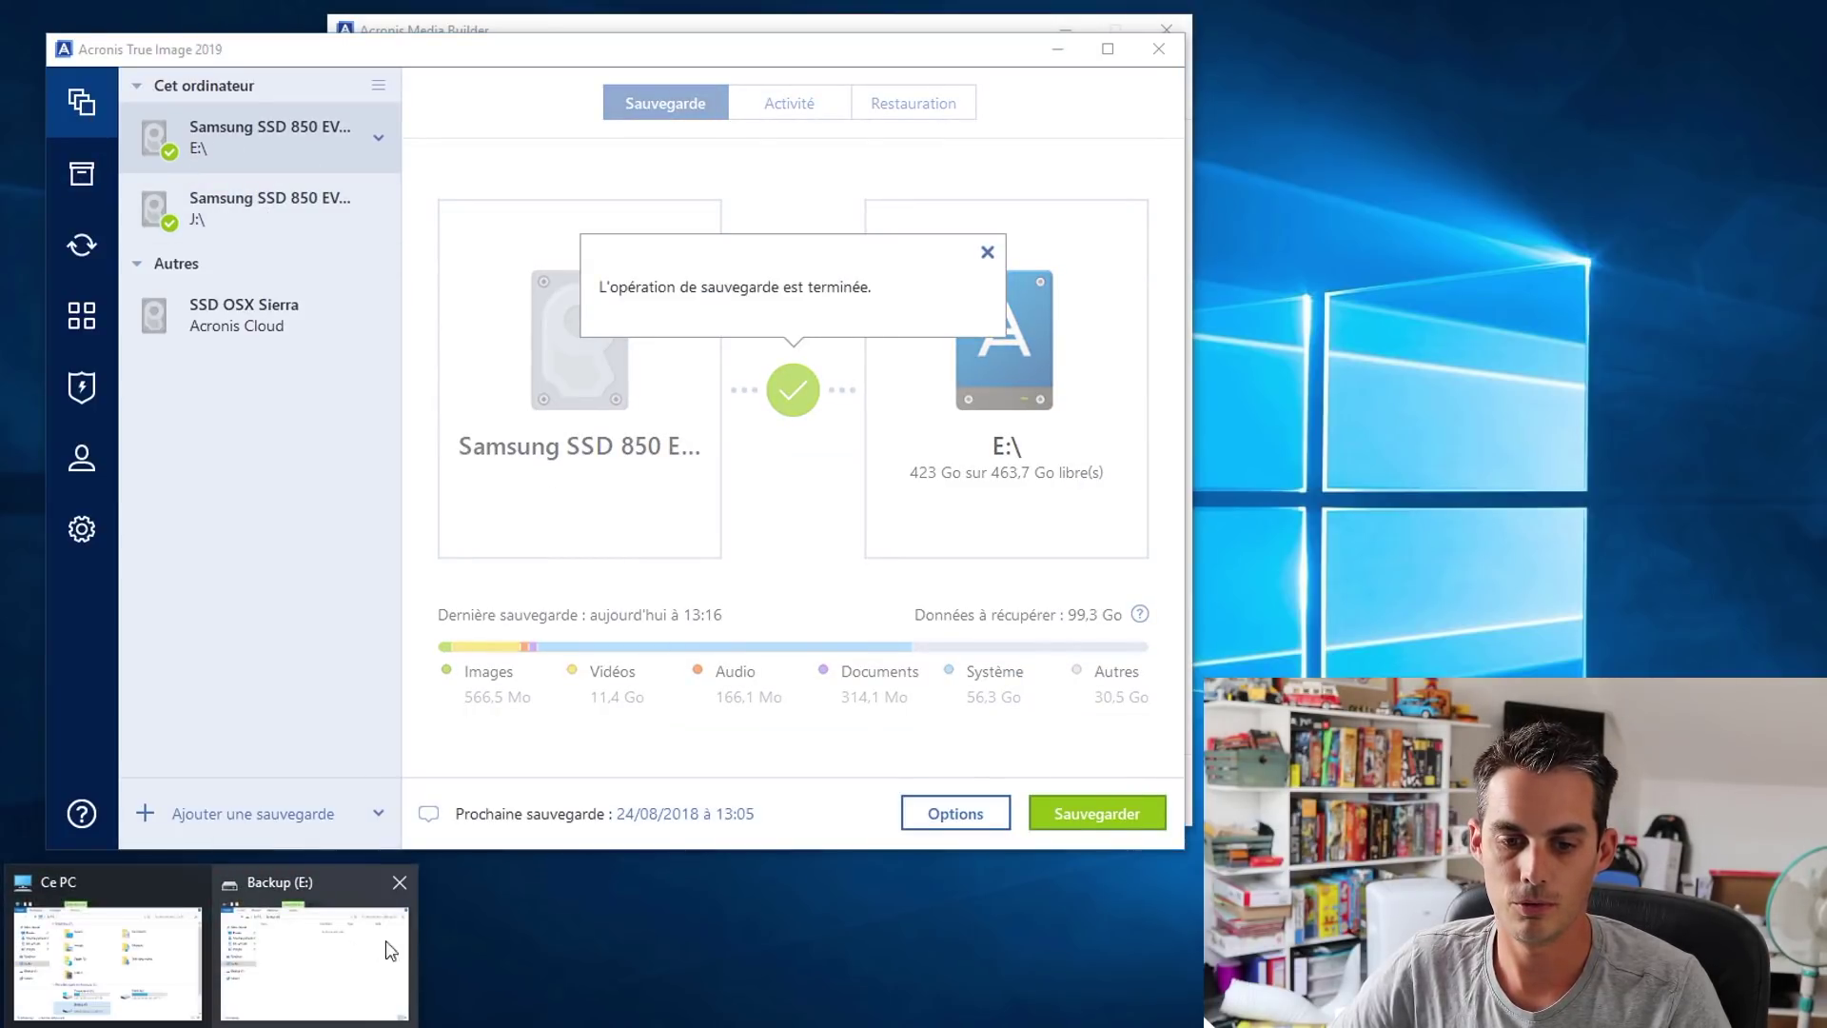
pyautogui.click(352, 942)
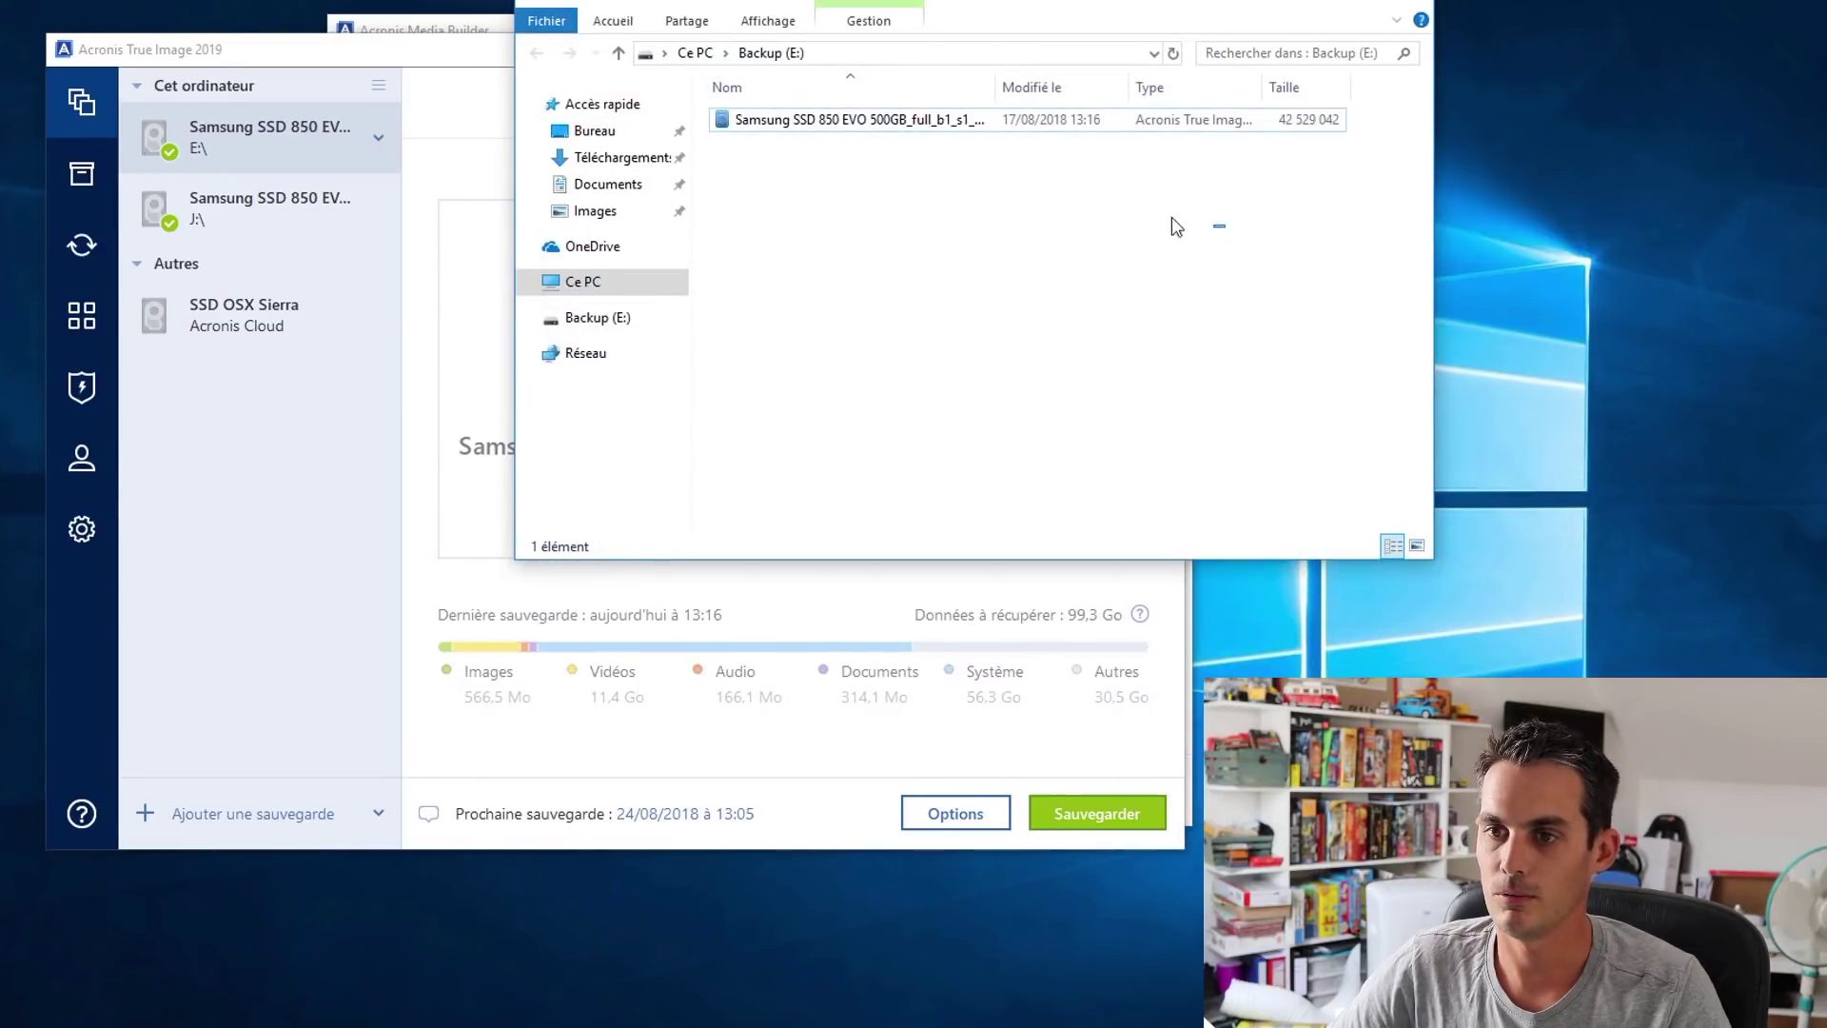
pyautogui.moveTo(1123, 224); pyautogui.dragTo(861, 184)
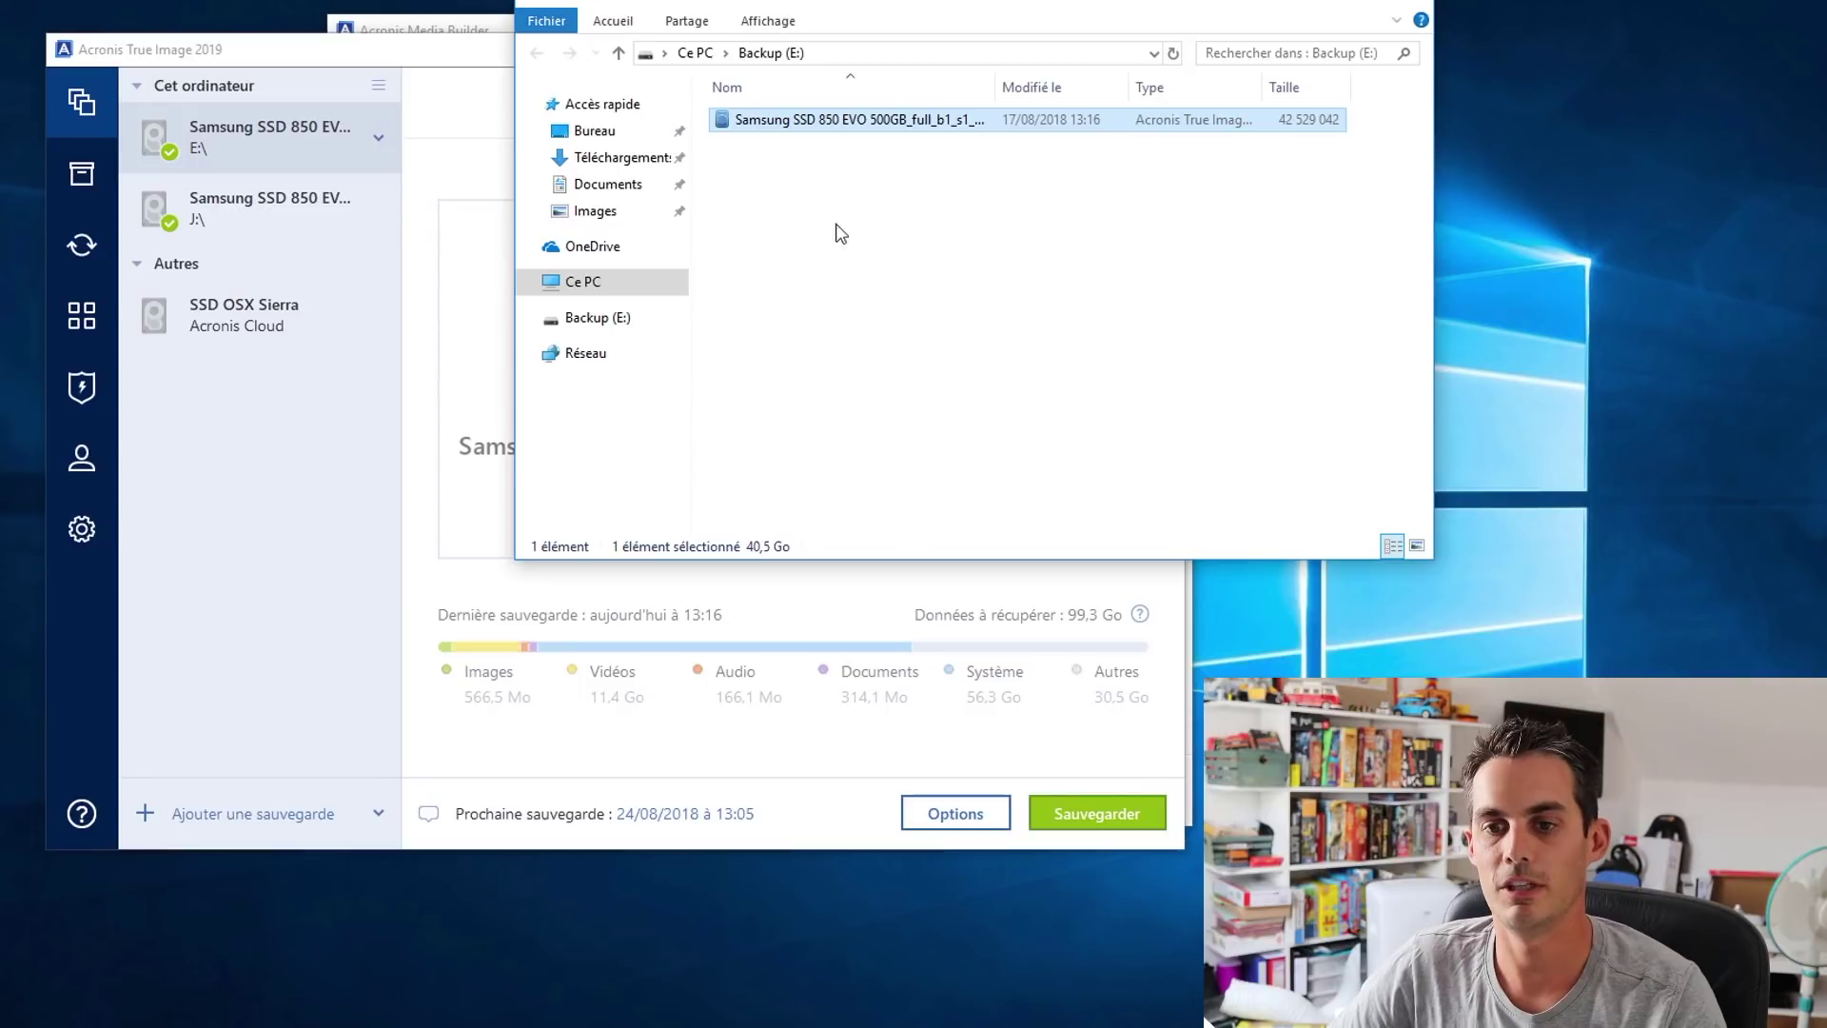
# - Check the used space in the properties of Disque local (C:), then close the properties and File Explorer
pyautogui.click(604, 280)
pyautogui.click(824, 423)
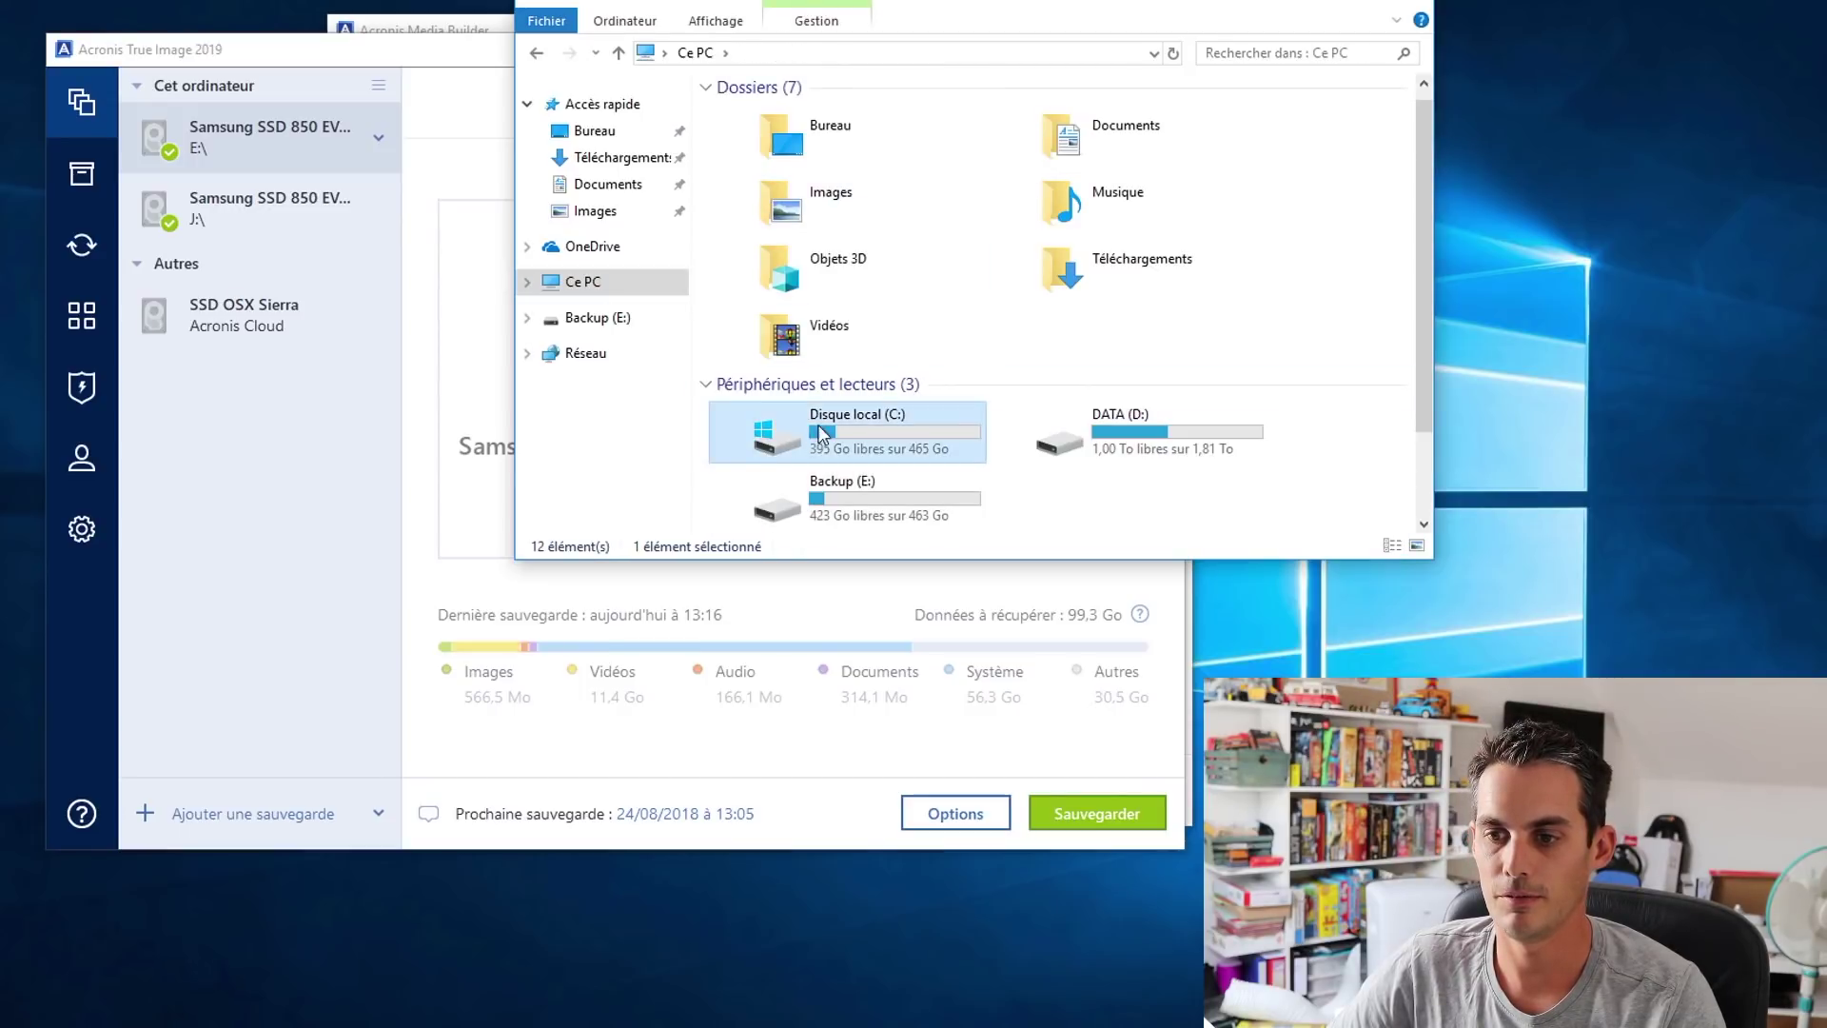
pyautogui.rightClick(824, 420)
pyautogui.click(895, 930)
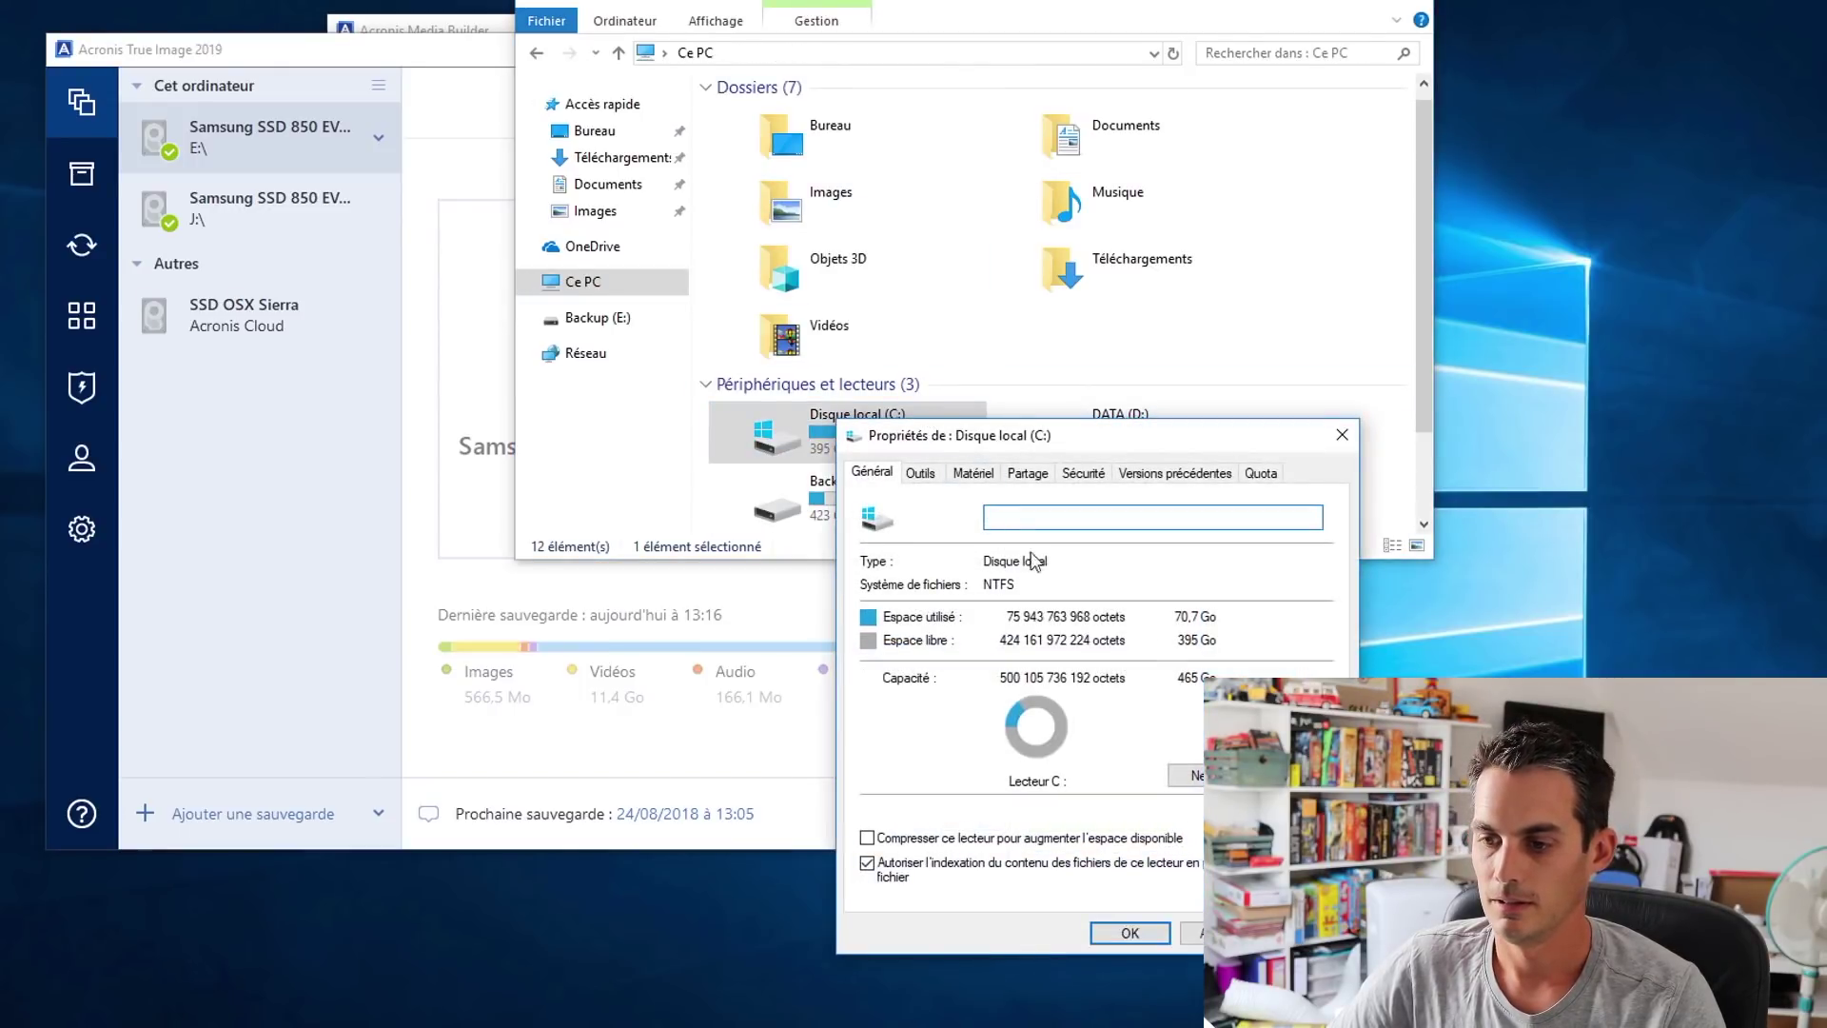
pyautogui.click(1340, 433)
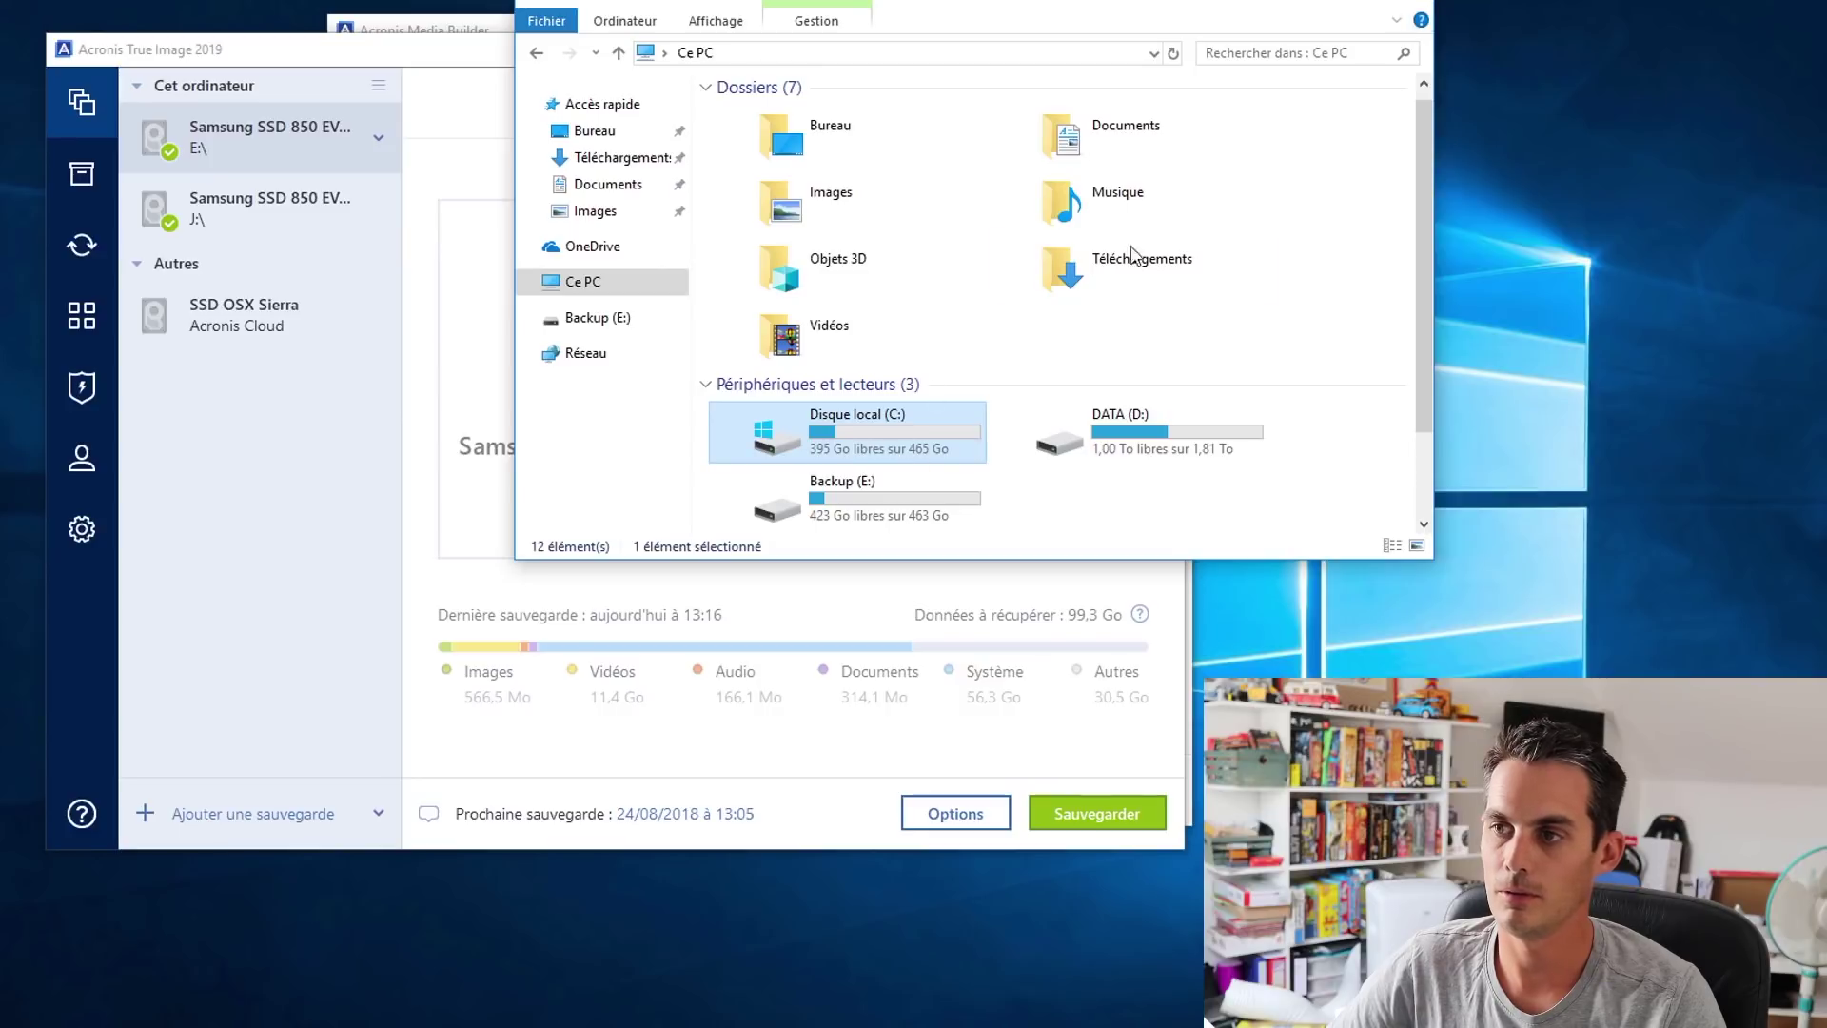
pyautogui.click(1413, 5)
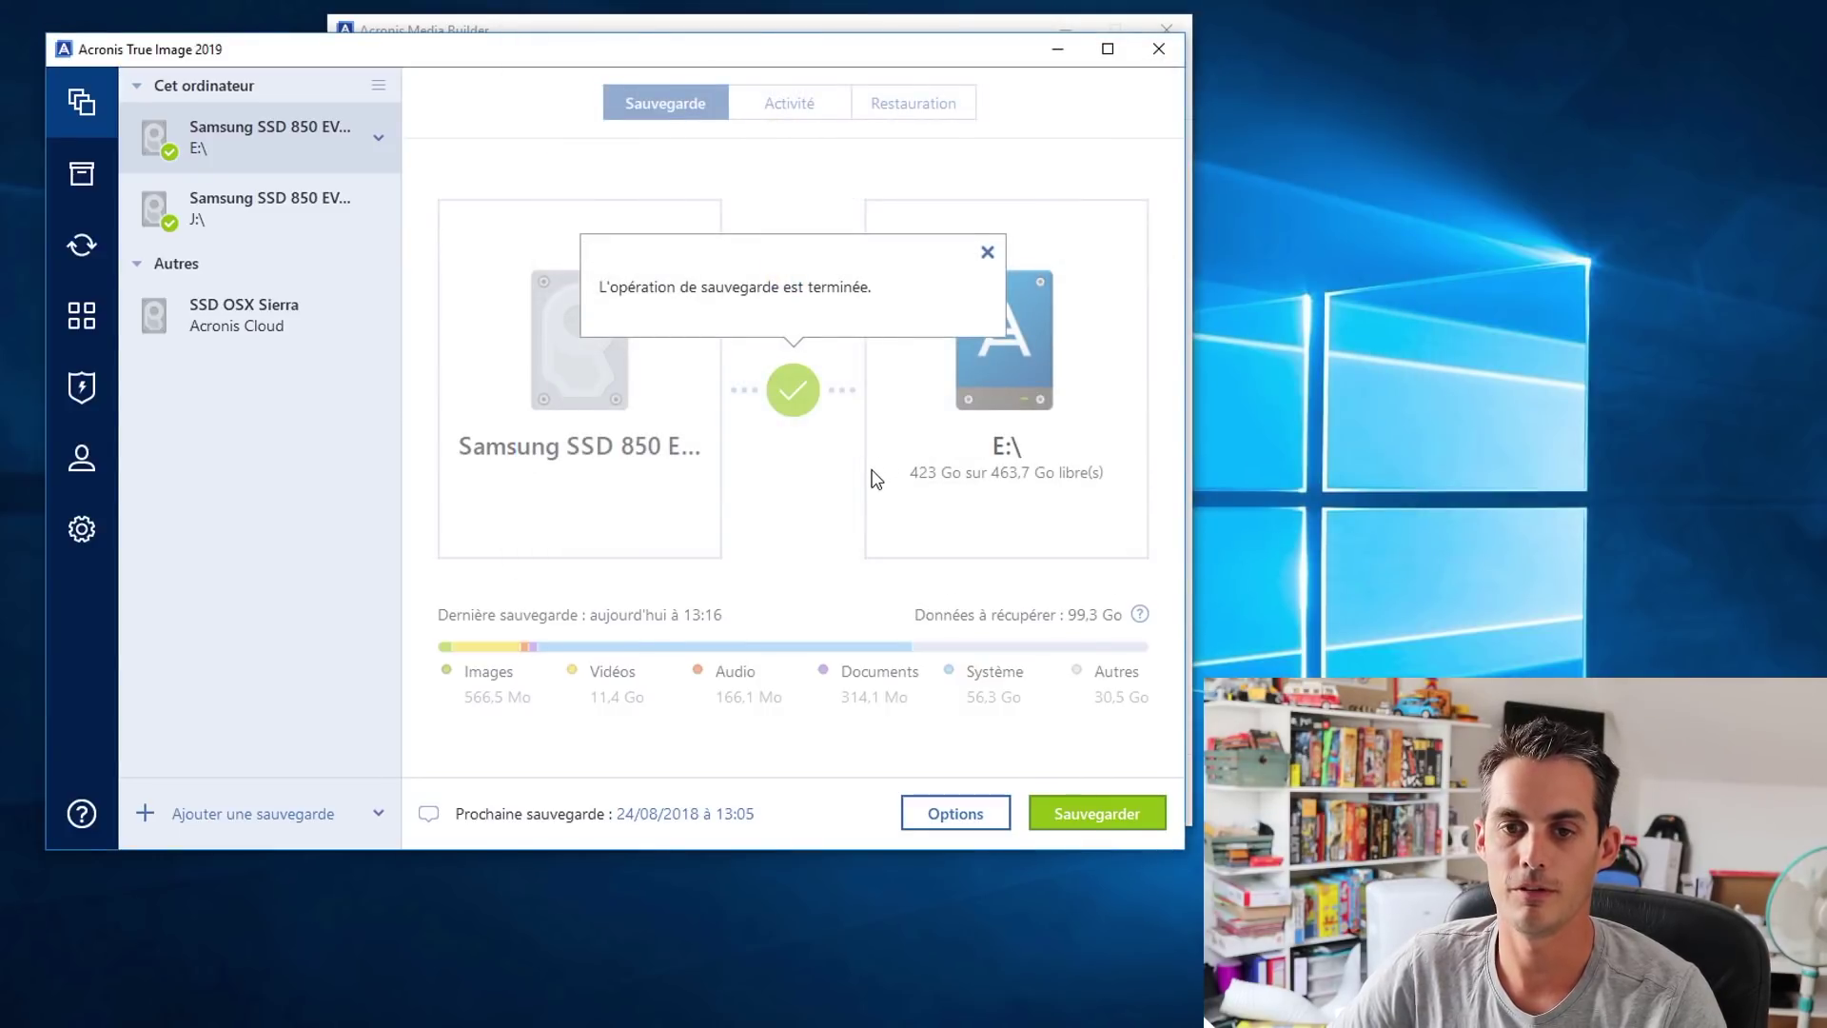
# - Close Acronis True Image and Acronis Media Builder, and restart the computer
pyautogui.click(1158, 51)
pyautogui.click(1163, 29)
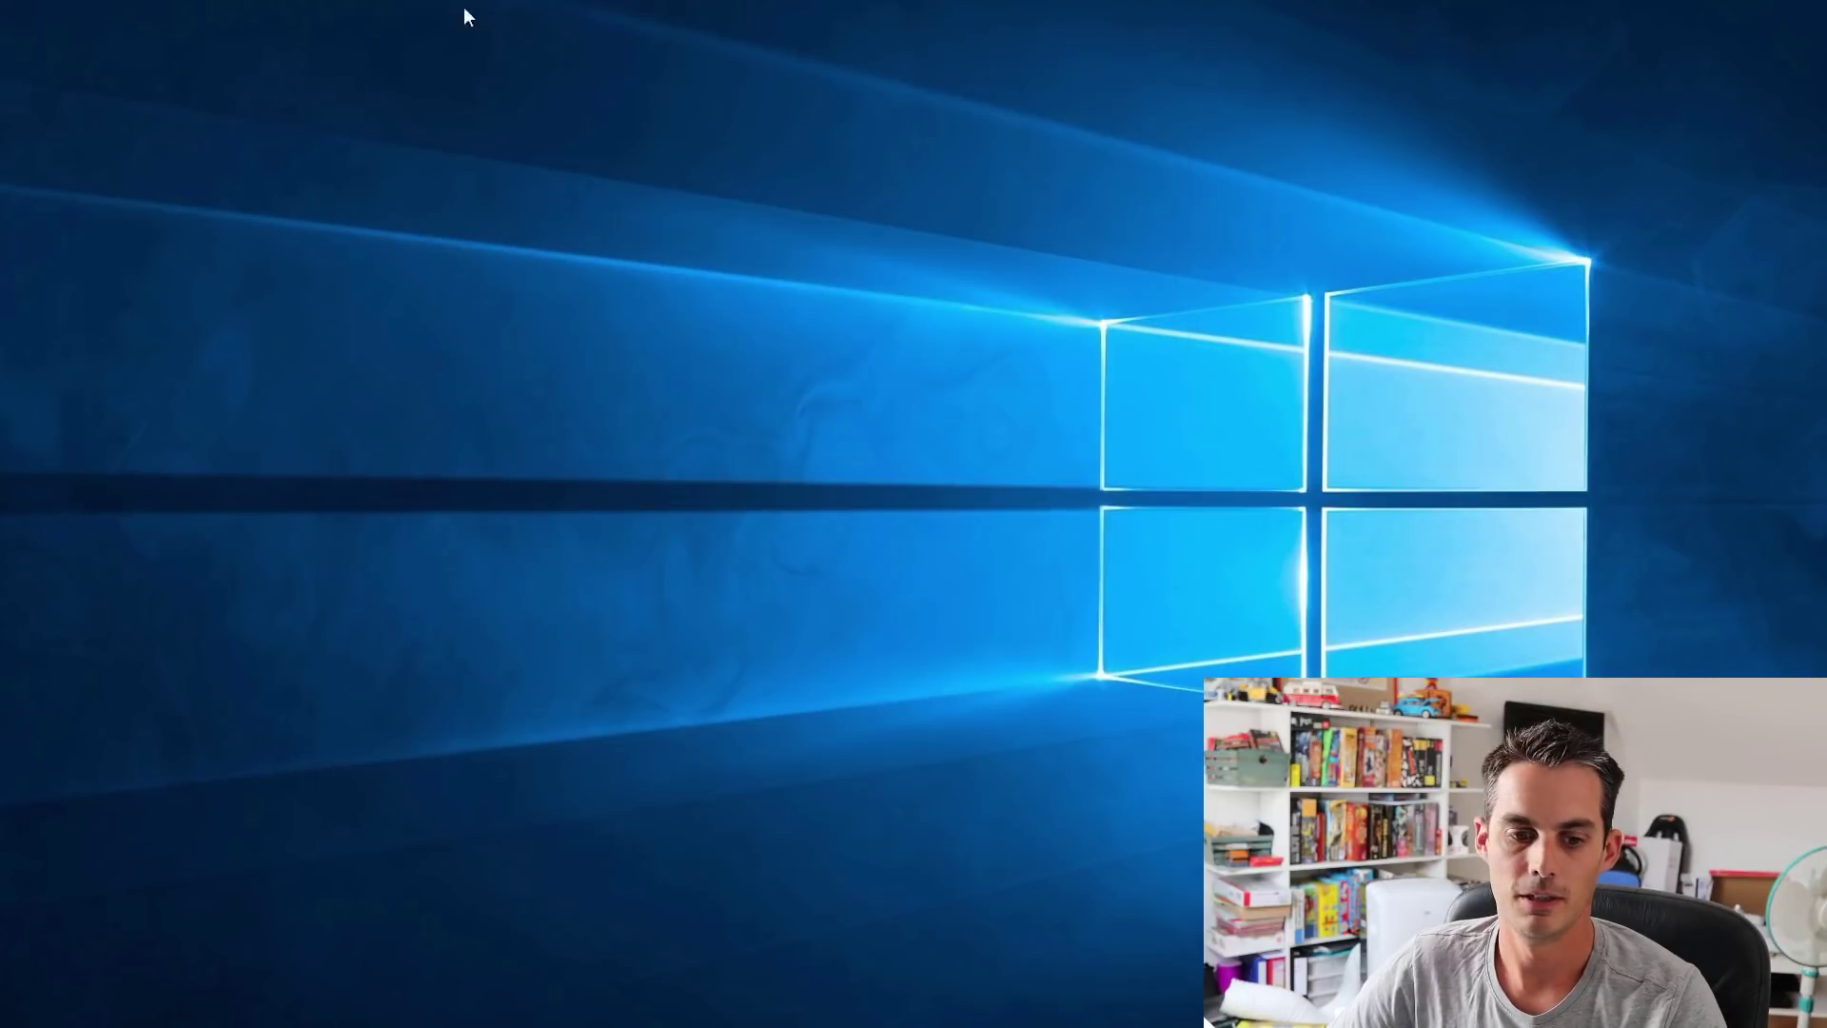
pyautogui.press('super+x')
pyautogui.press('u')
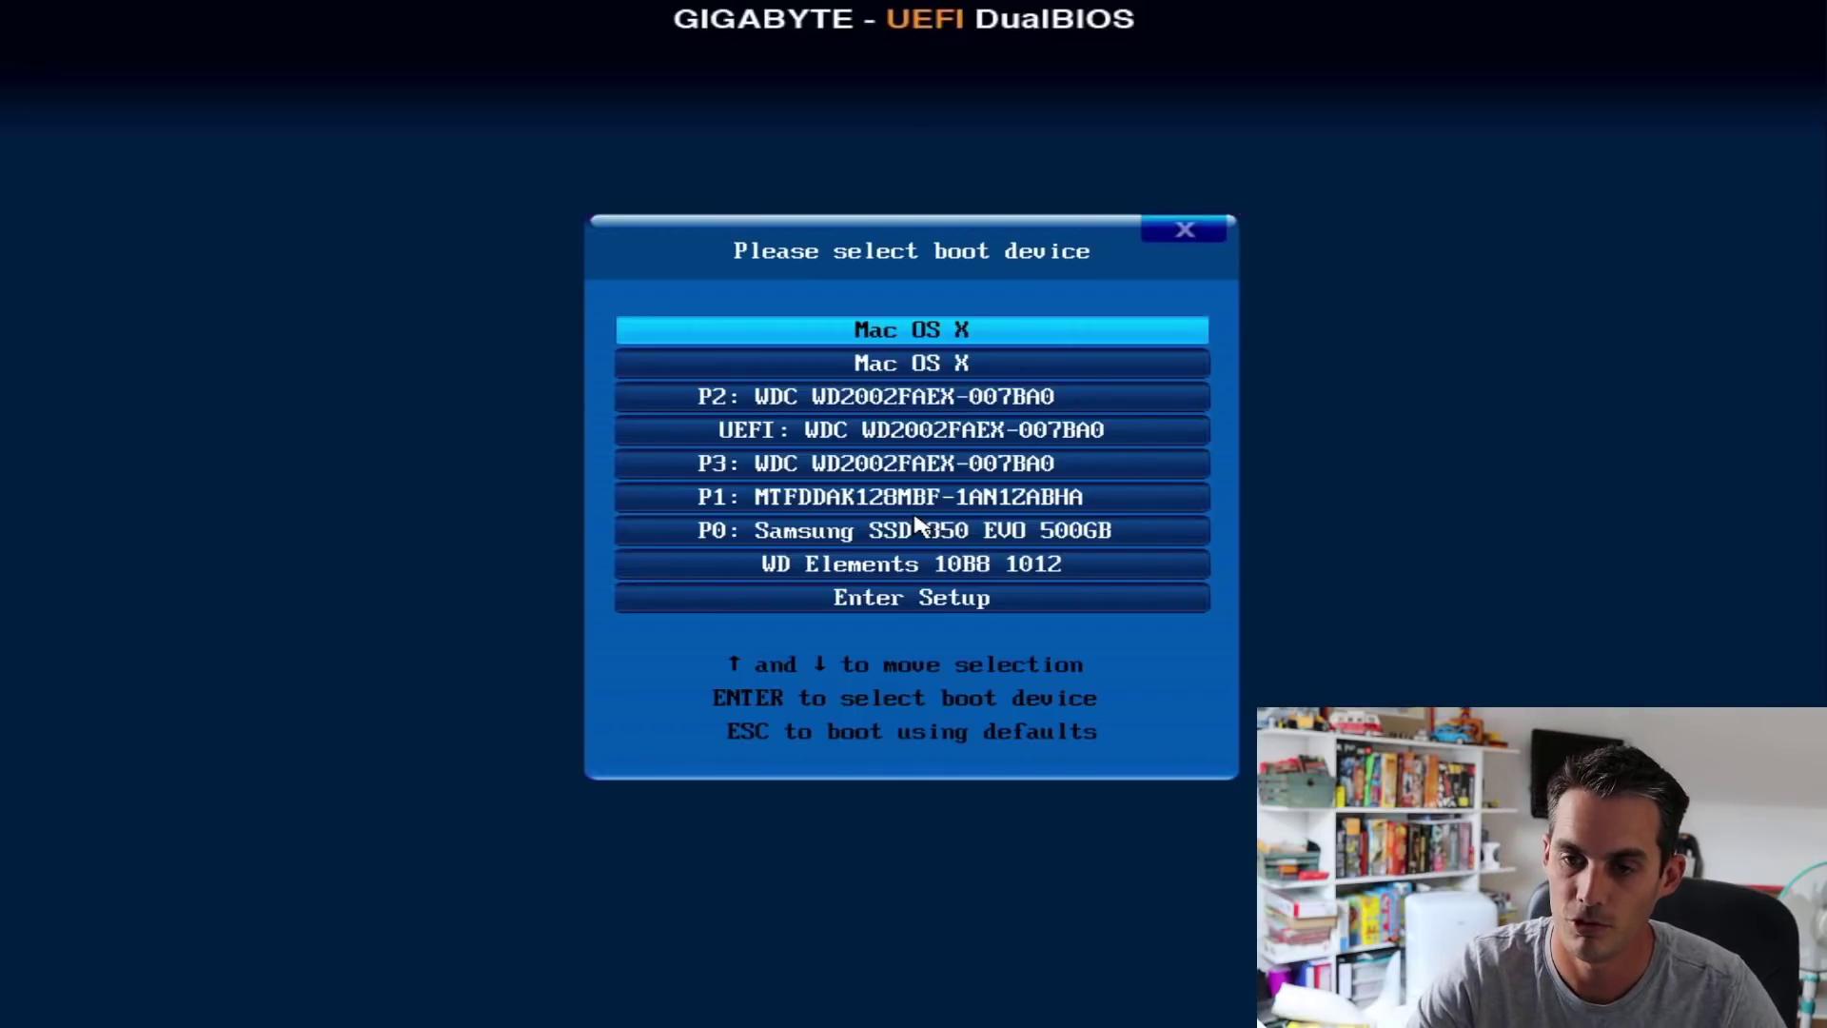
# - Boot the computer from the external WD Elements 10B8 1012 disk
pyautogui.press('Down')
pyautogui.press('Down')
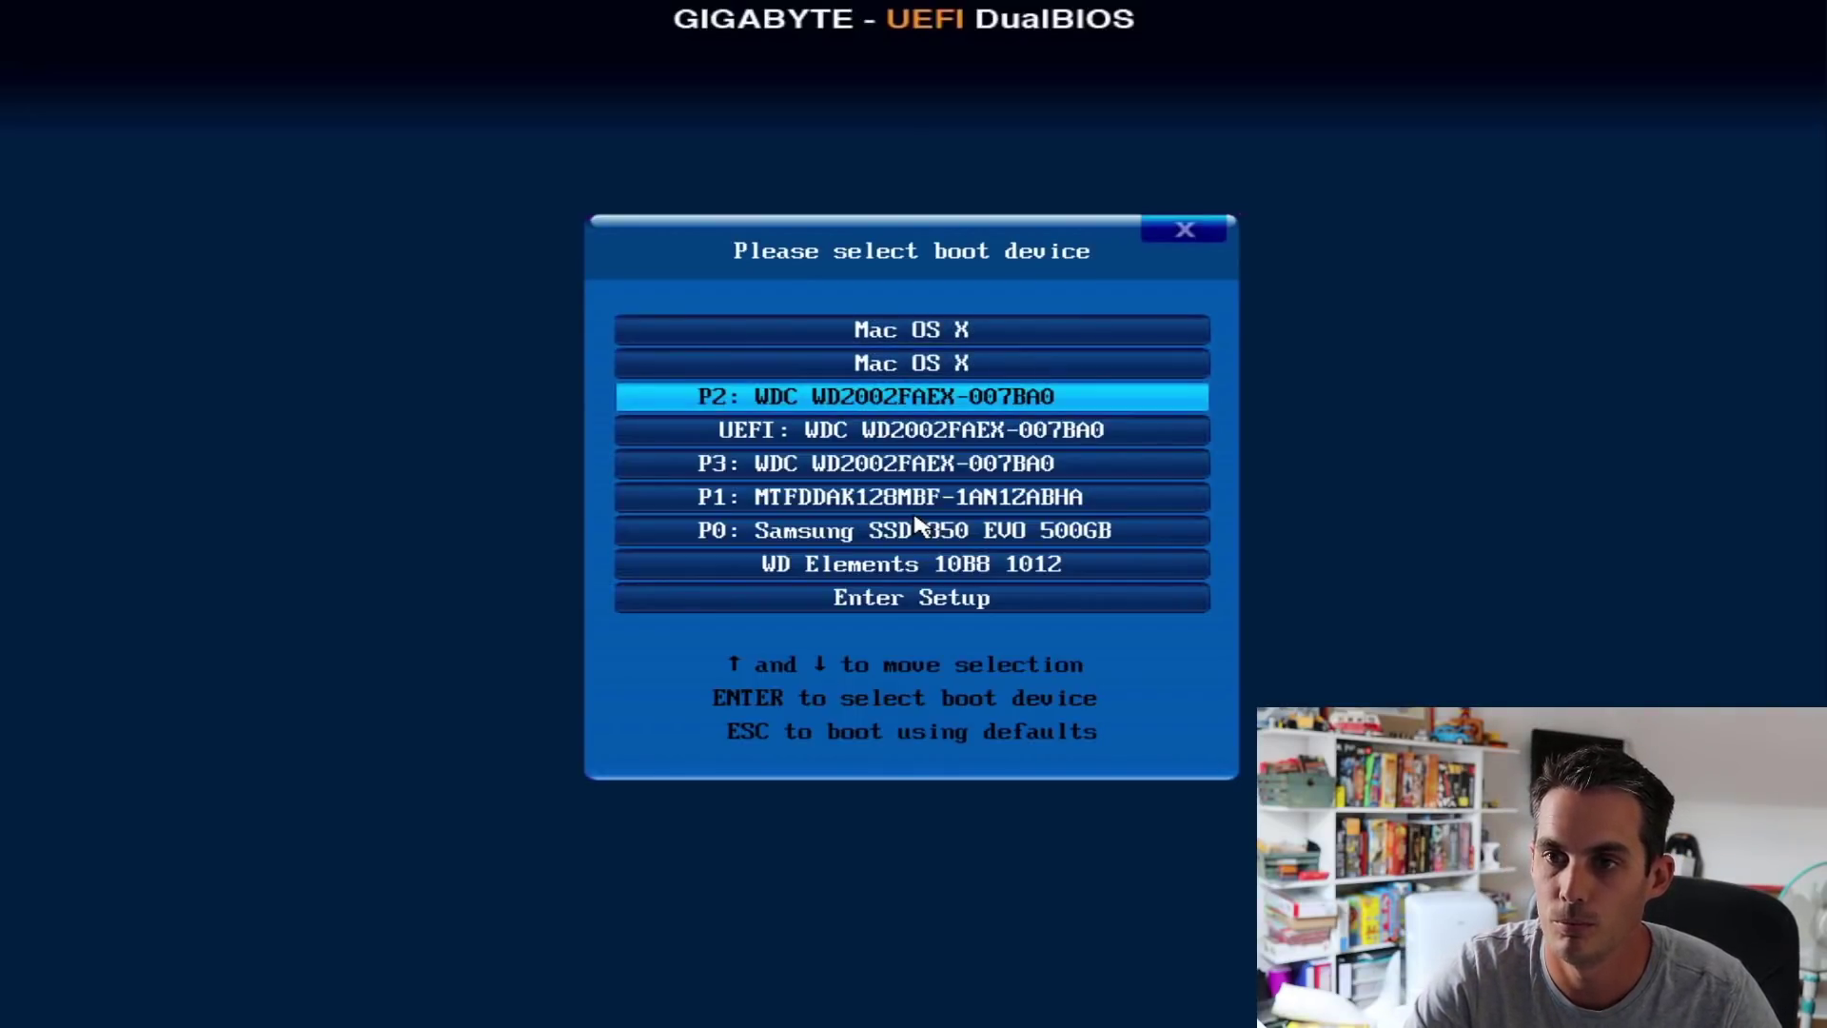
pyautogui.press('Down')
pyautogui.press('Down')
pyautogui.press('Down')
pyautogui.press('Down')
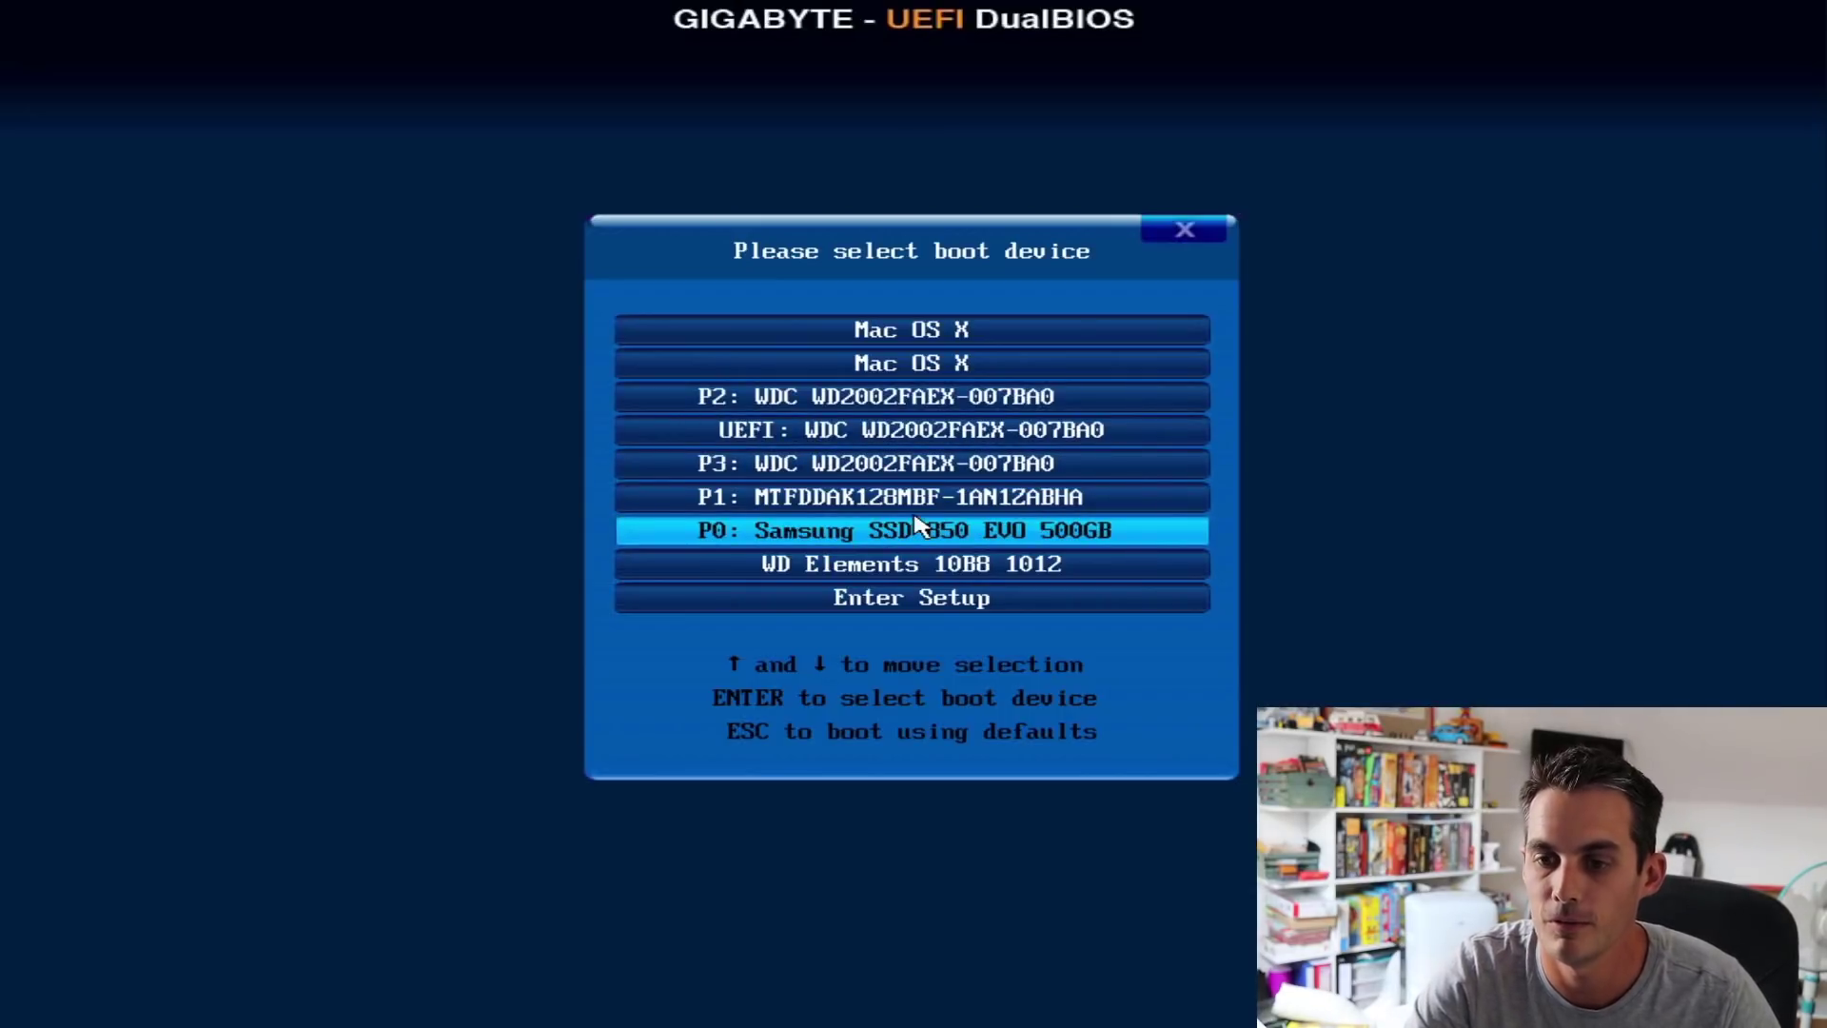
pyautogui.press('Down')
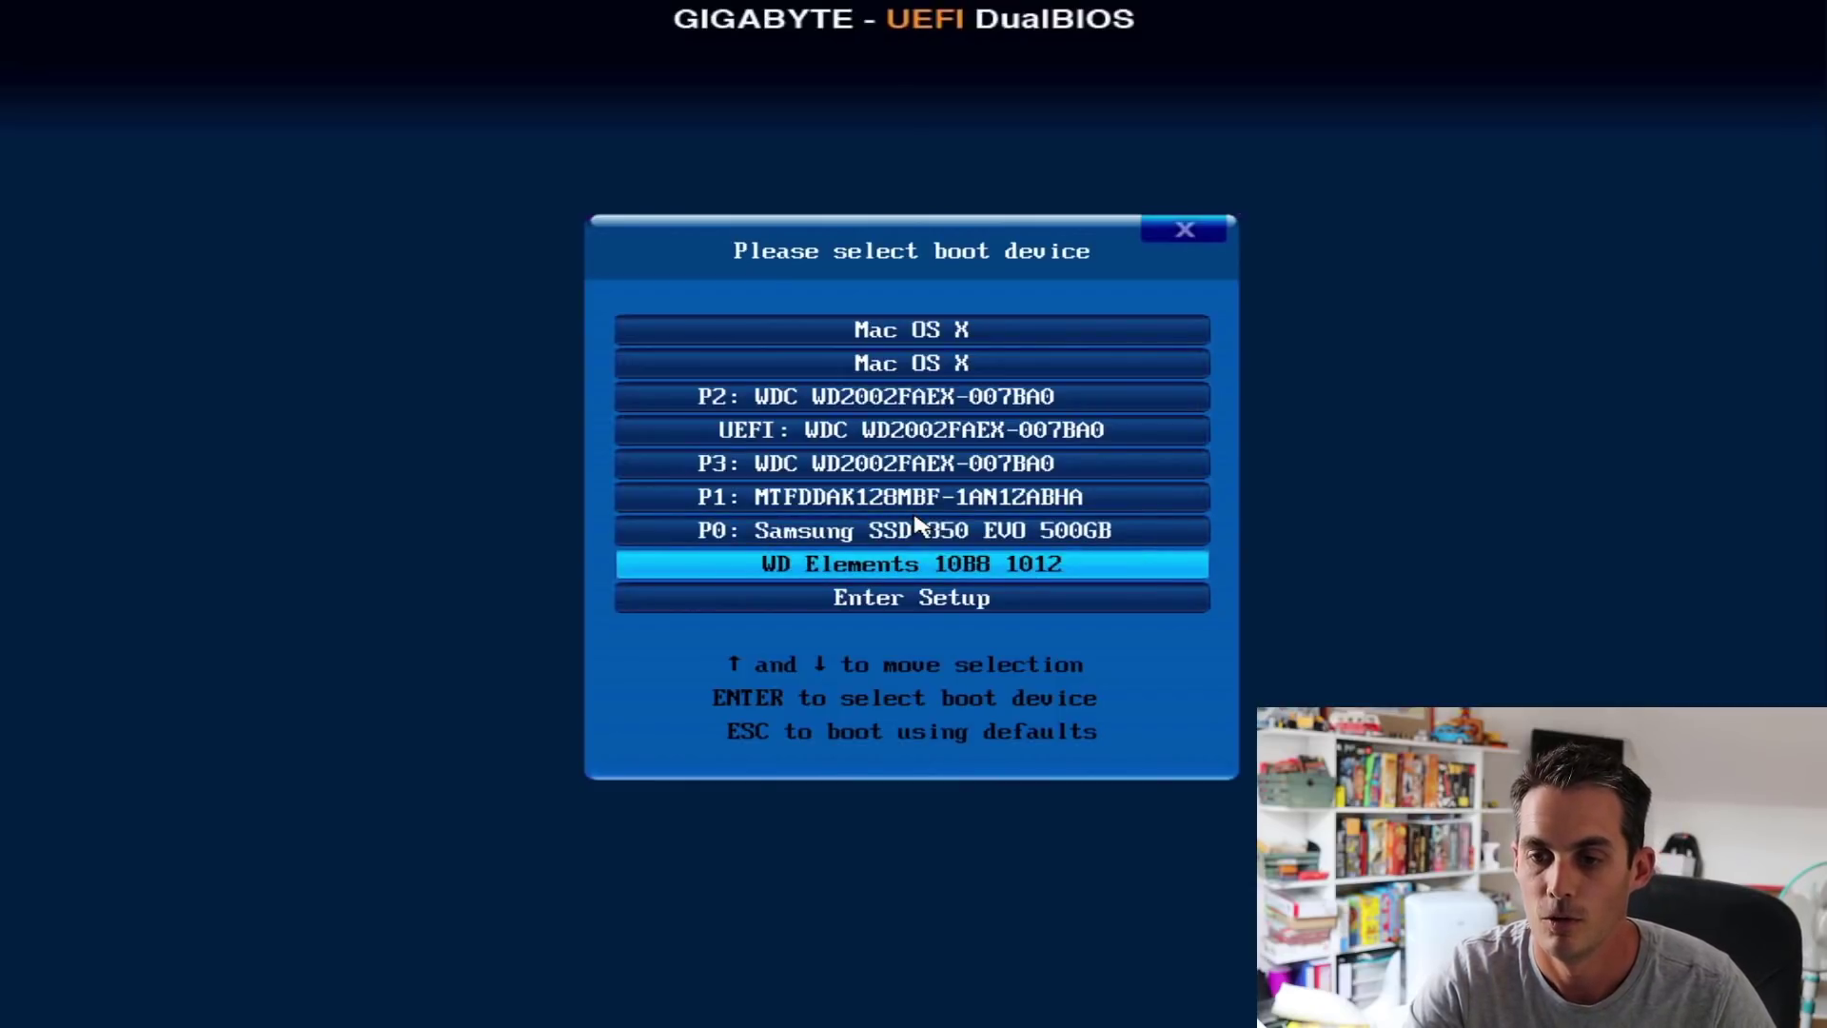
pyautogui.press('Return')
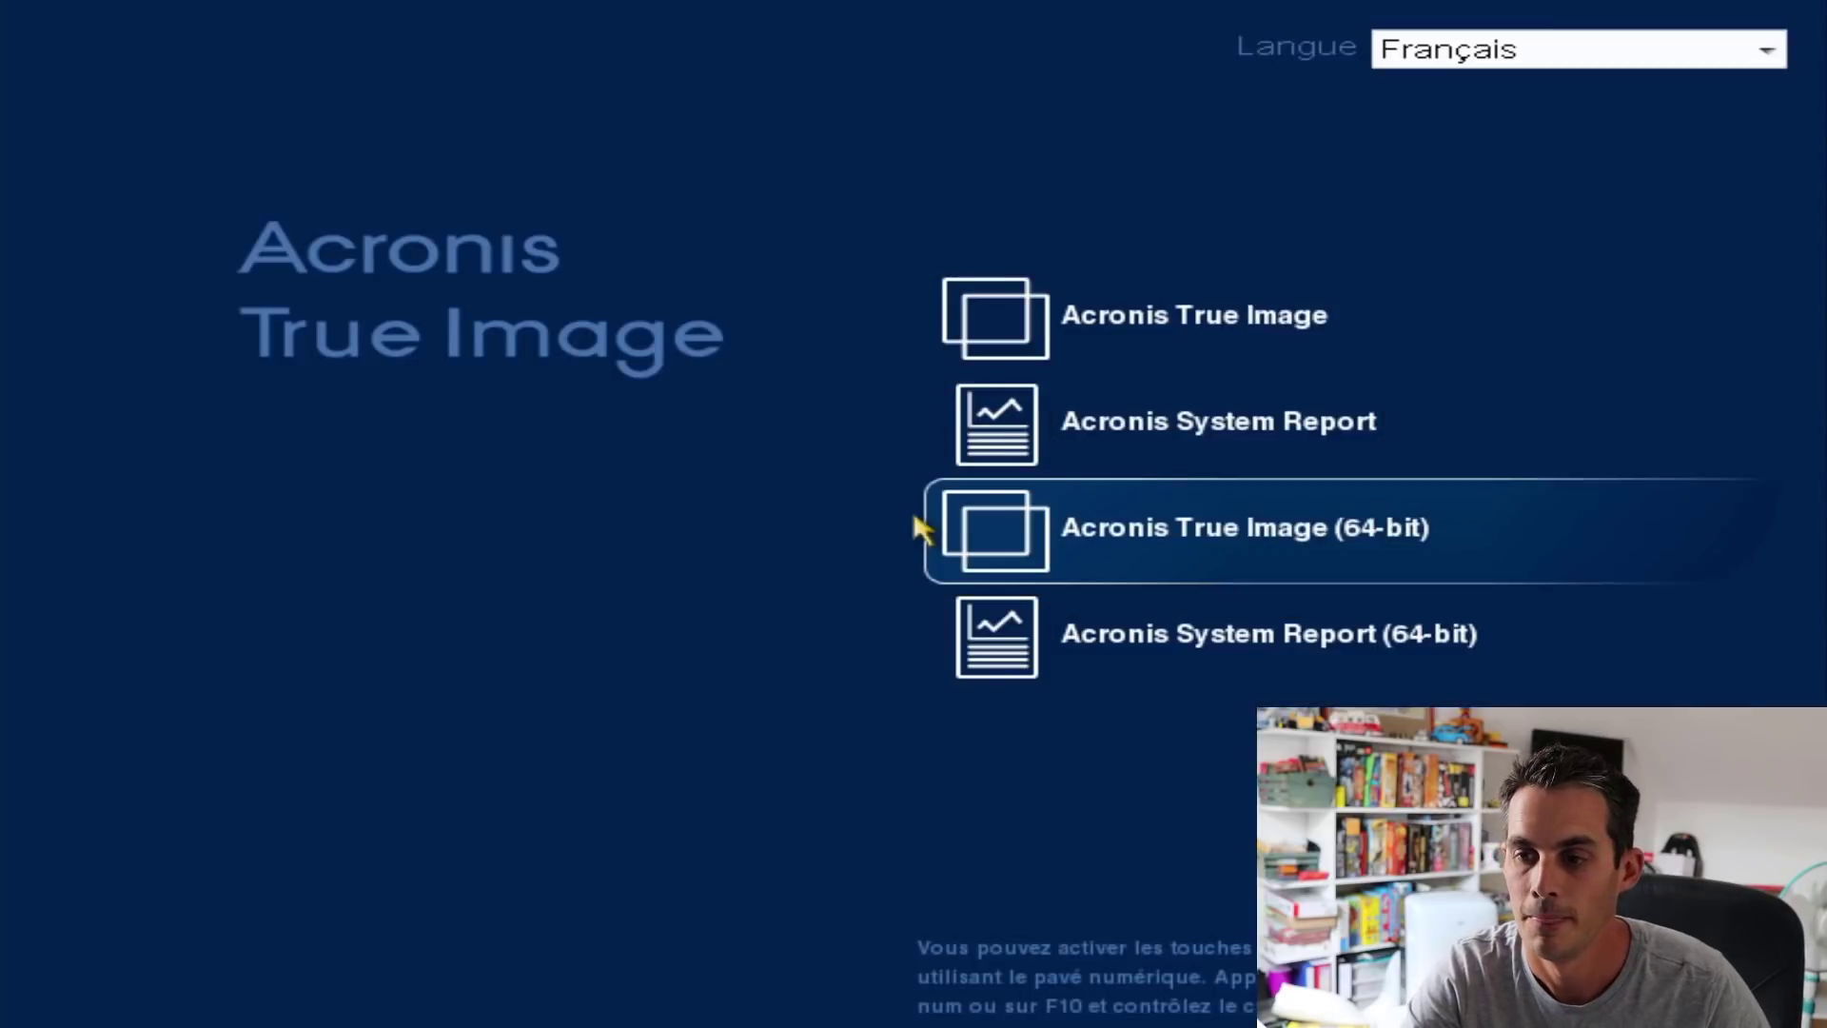
# - Look through the Acronis System Report and Acronis True Image (64-bit) entries in the rescue startup menu
pyautogui.press('Up')
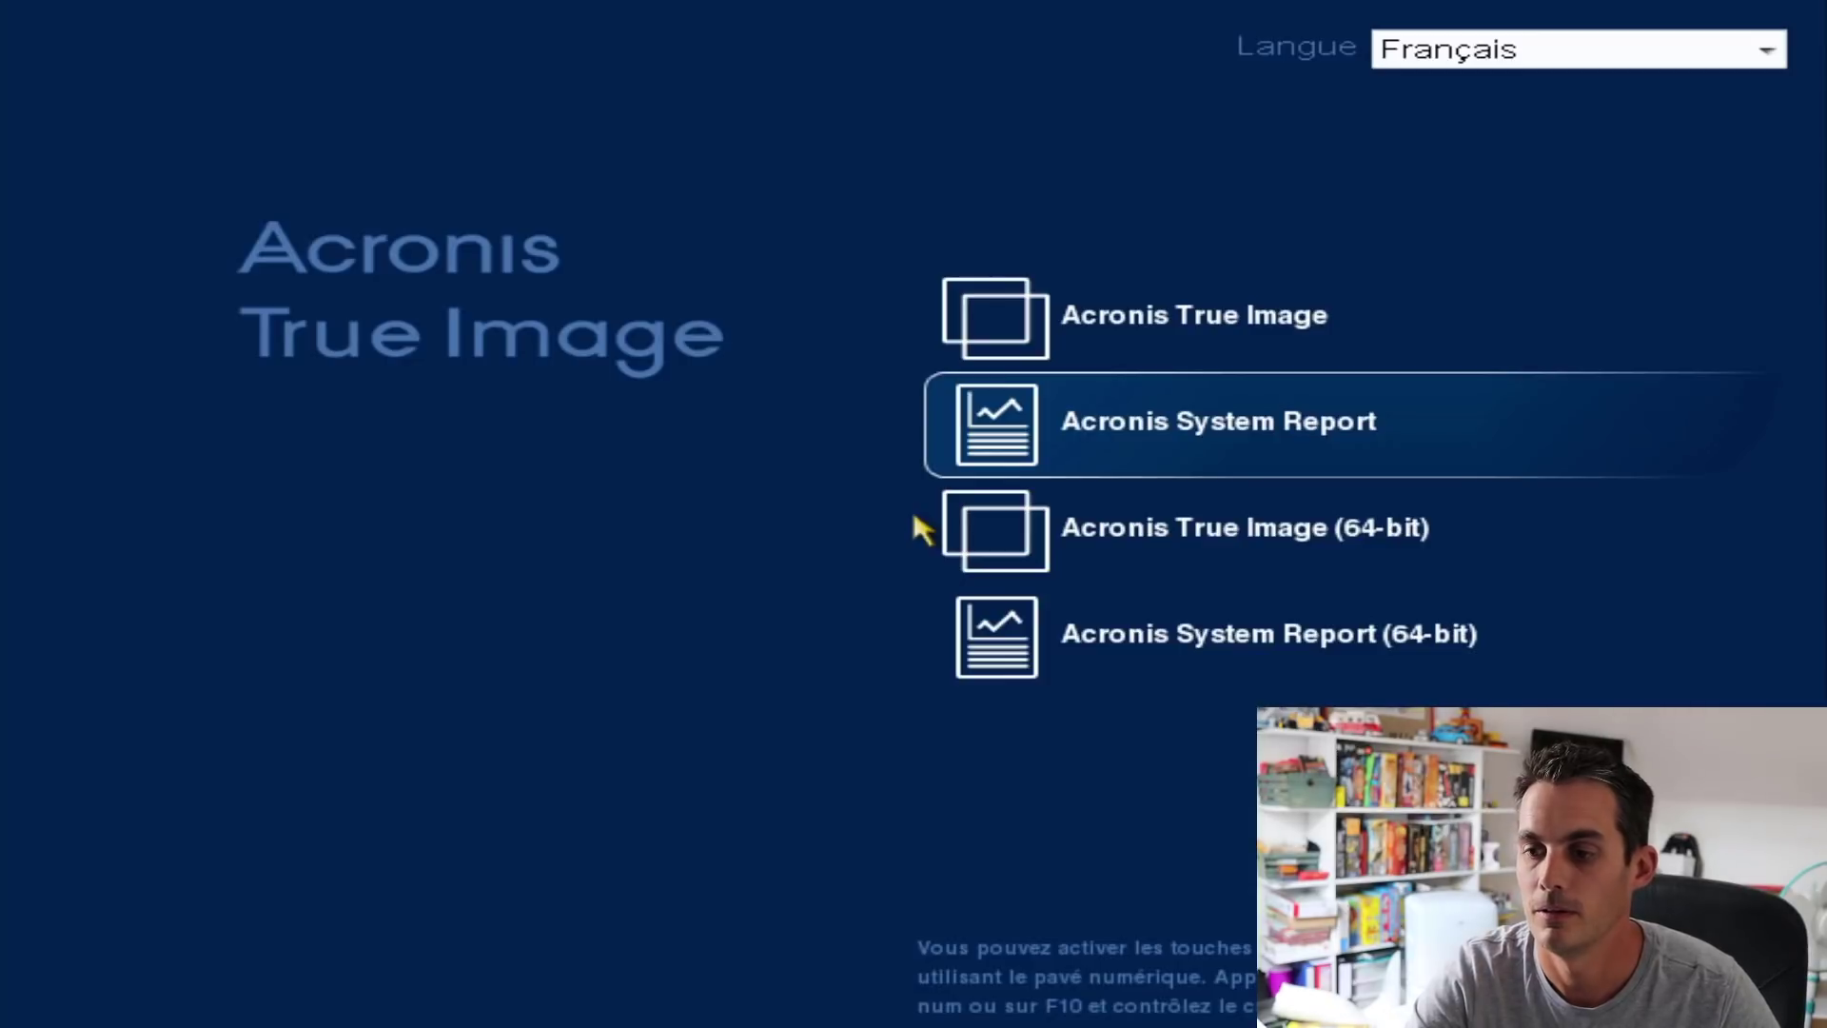
pyautogui.press('Down')
pyautogui.press('Up')
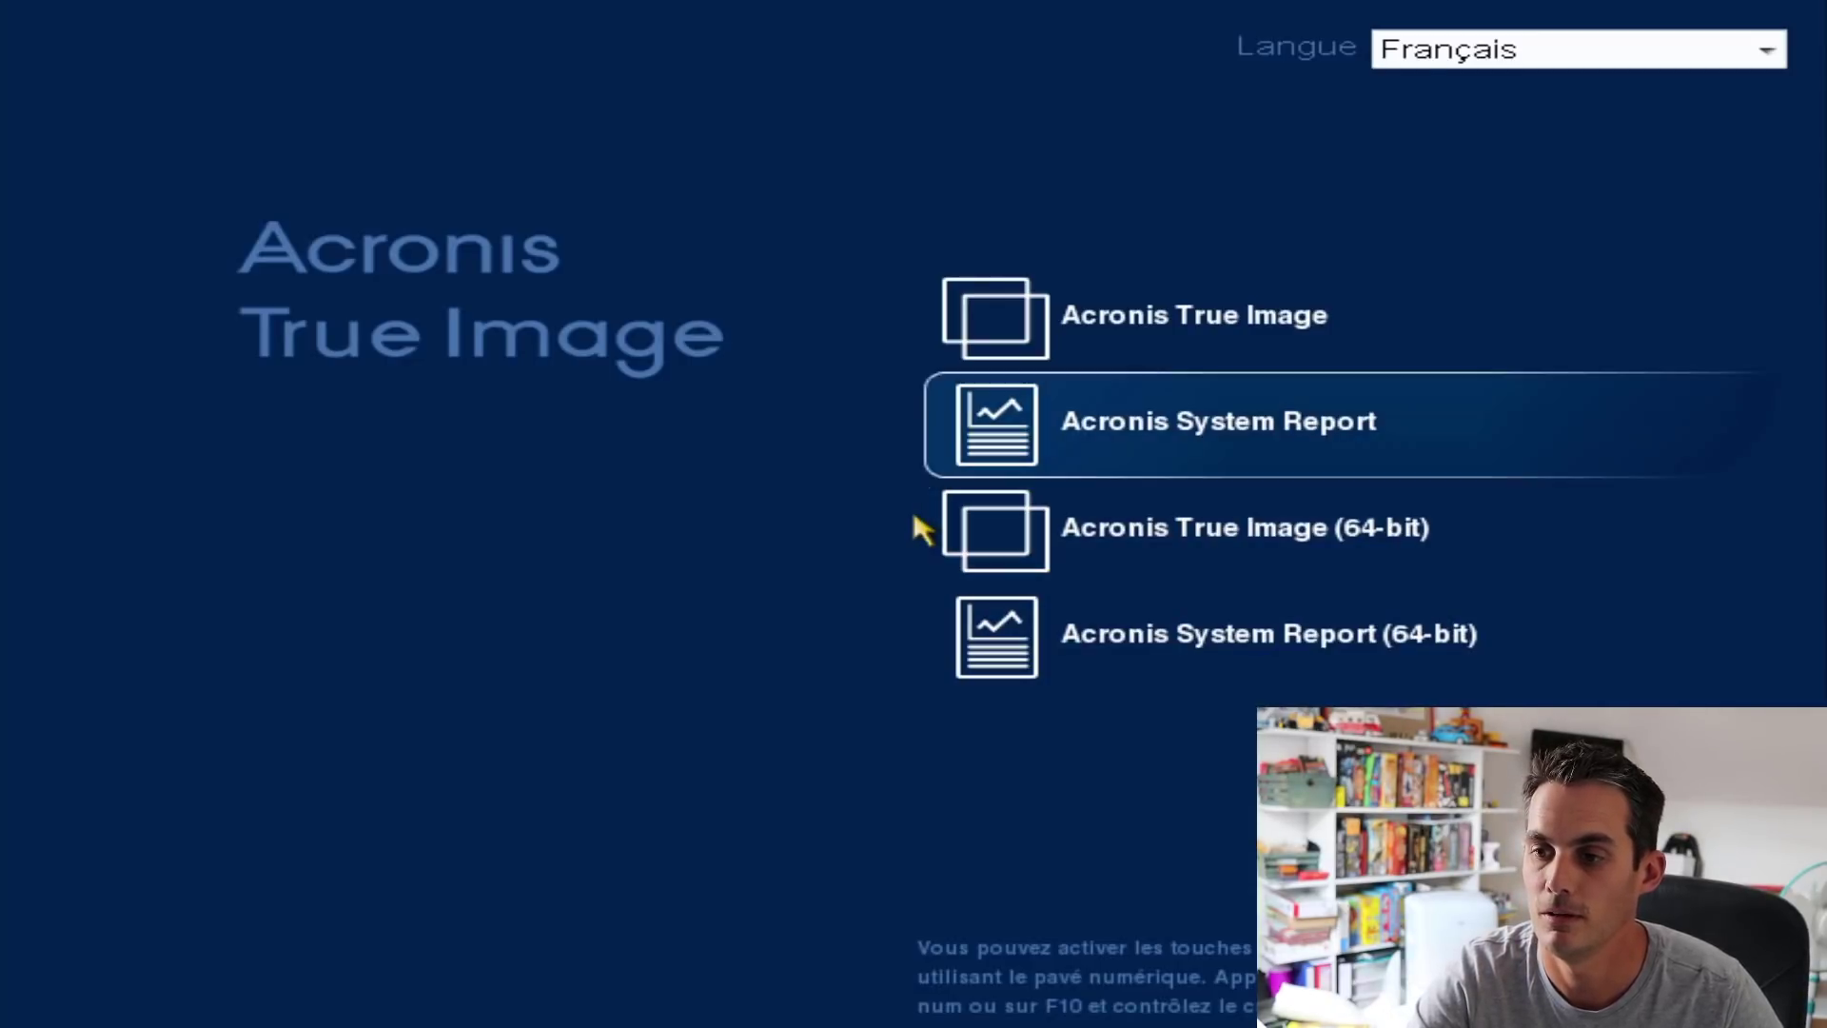